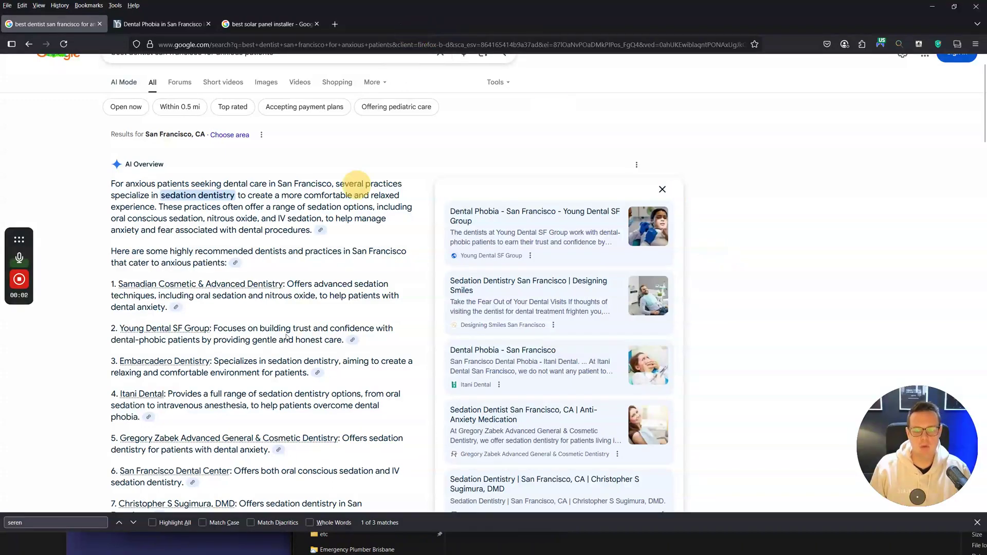
# Step: Zoom in on the Firefox dentist search results page
pyautogui.click(385, 529)
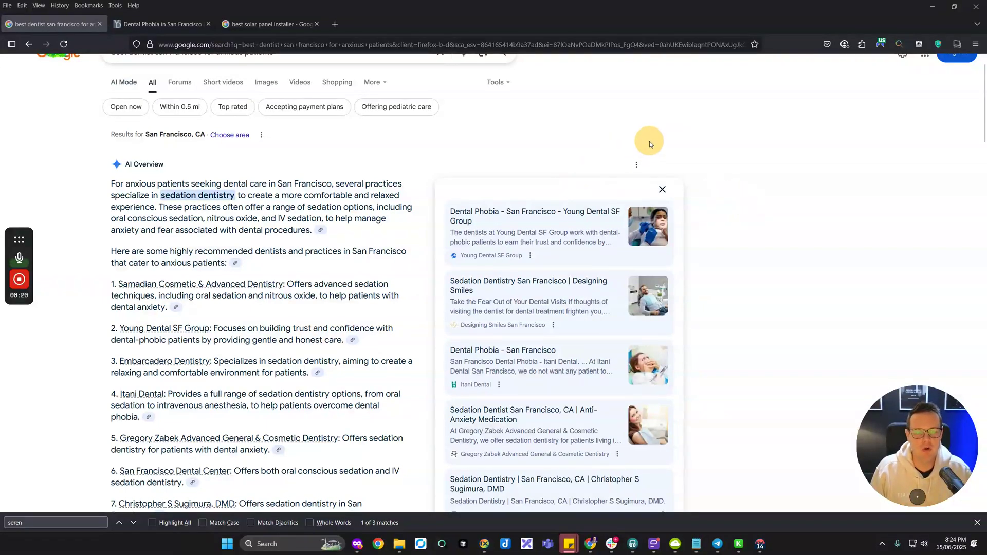
pyautogui.moveTo(19, 239); pyautogui.dragTo(952, 177)
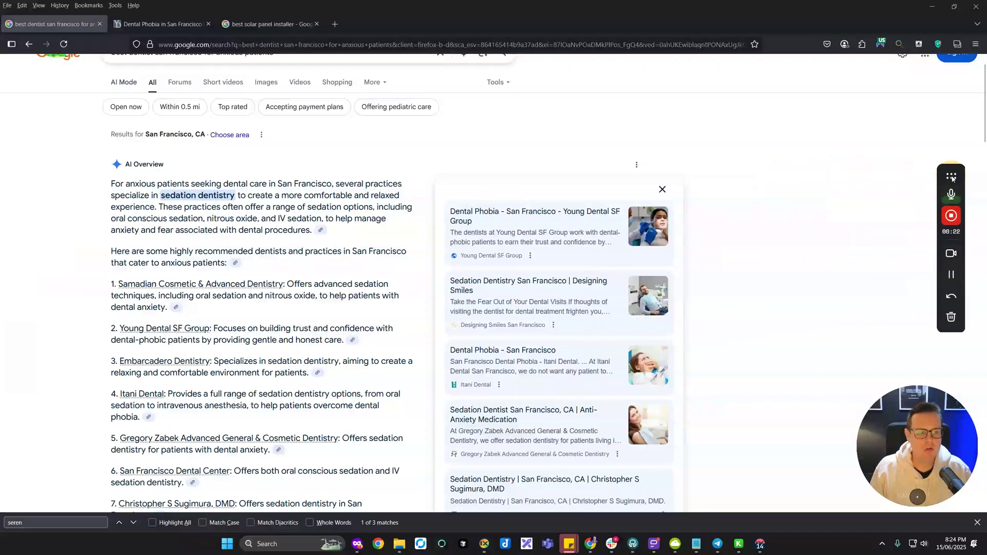
pyautogui.scroll(1, 762, 182)
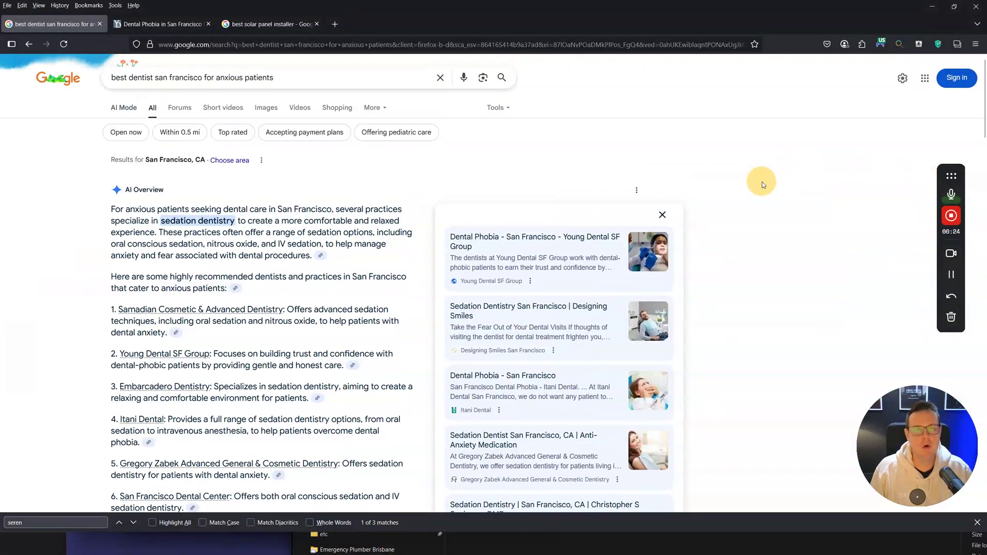
pyautogui.hotkey('ctrl', '+')
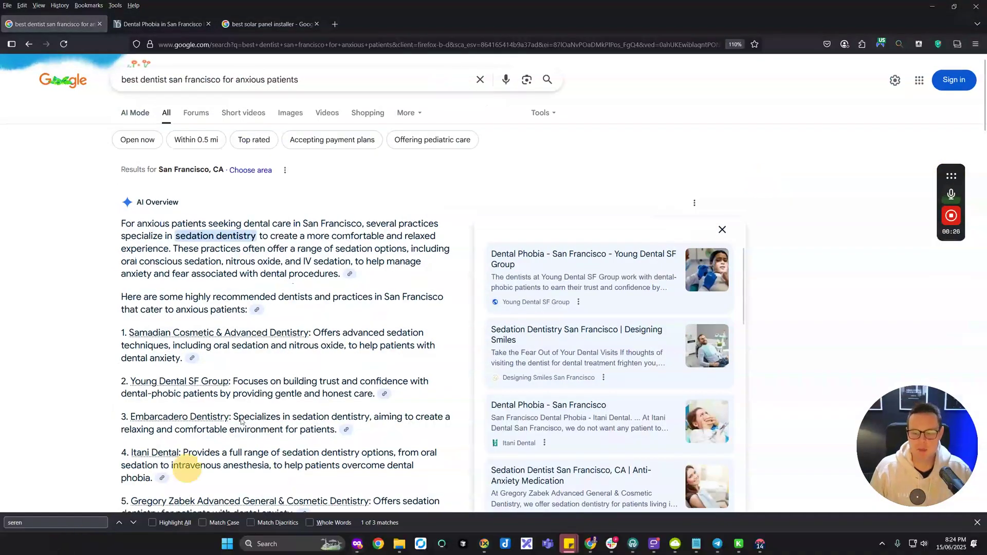
# Step: Select some AI Overview text, then bring up the Chromium AI Mode window for solar installers
pyautogui.tripleClick(167, 80)
pyautogui.click(158, 189)
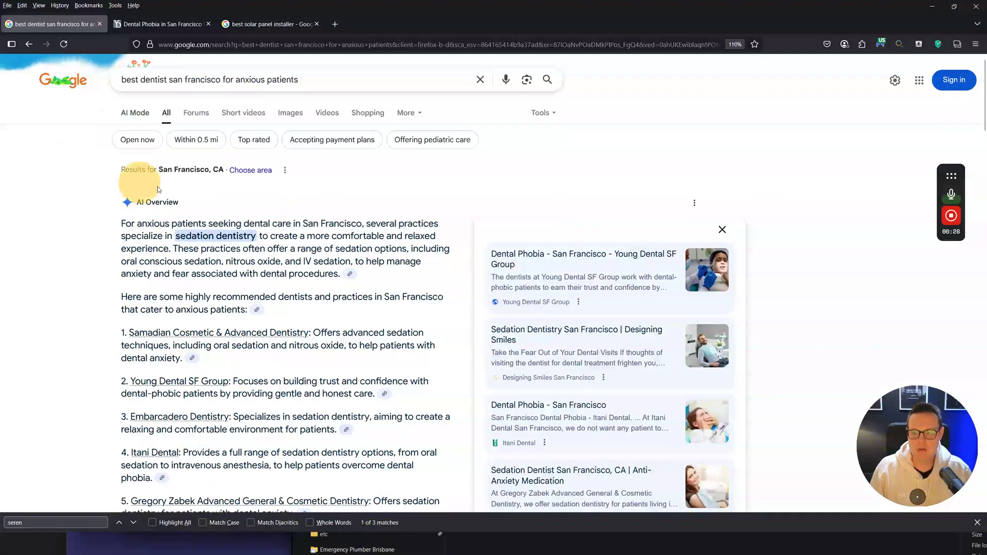
pyautogui.scroll(-2, 133, 164)
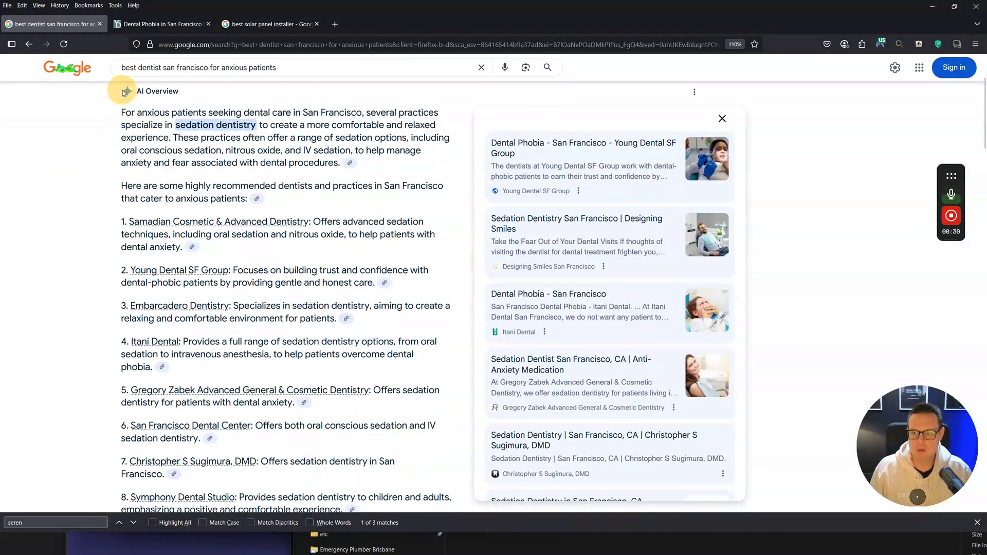
pyautogui.moveTo(123, 92); pyautogui.dragTo(276, 271)
pyautogui.click(90, 255)
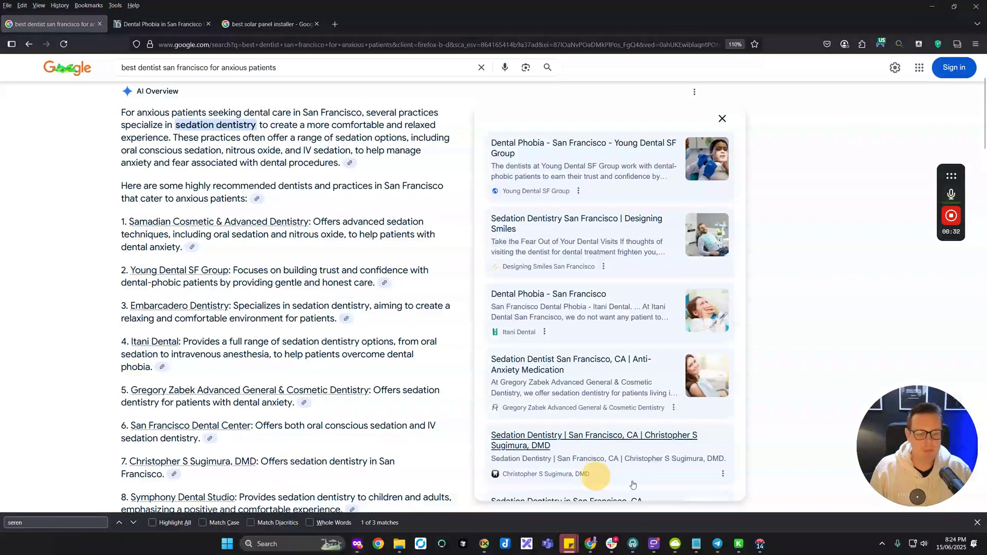
pyautogui.click(759, 544)
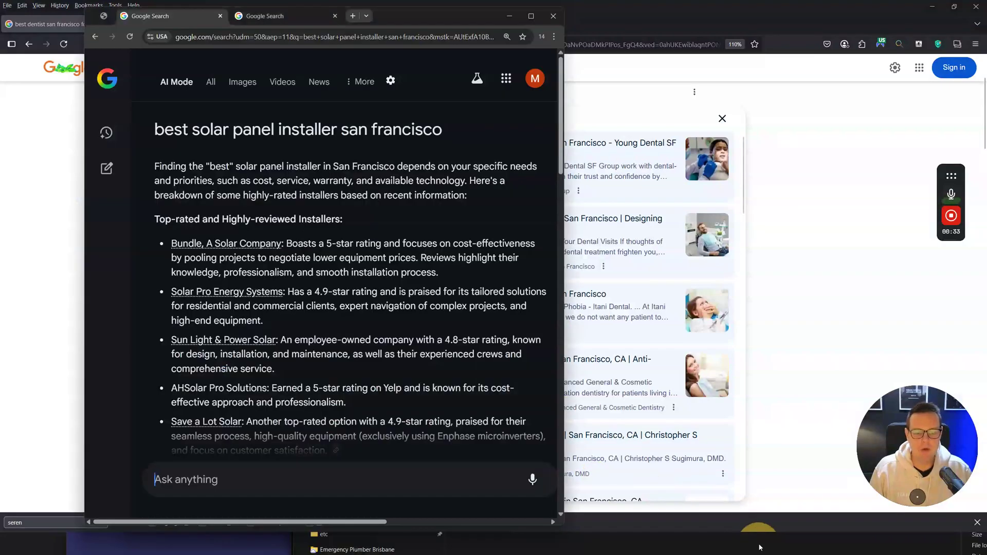
# Step: Maximize the Chromium window, enlarge the page, and start a new tab
pyautogui.click(532, 16)
pyautogui.hotkey('ctrl', '+')
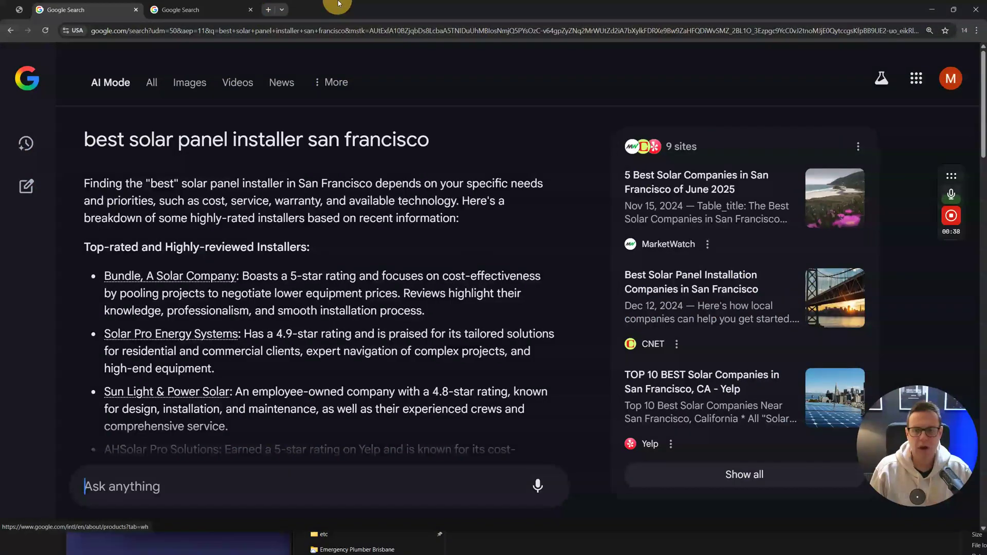
pyautogui.click(269, 9)
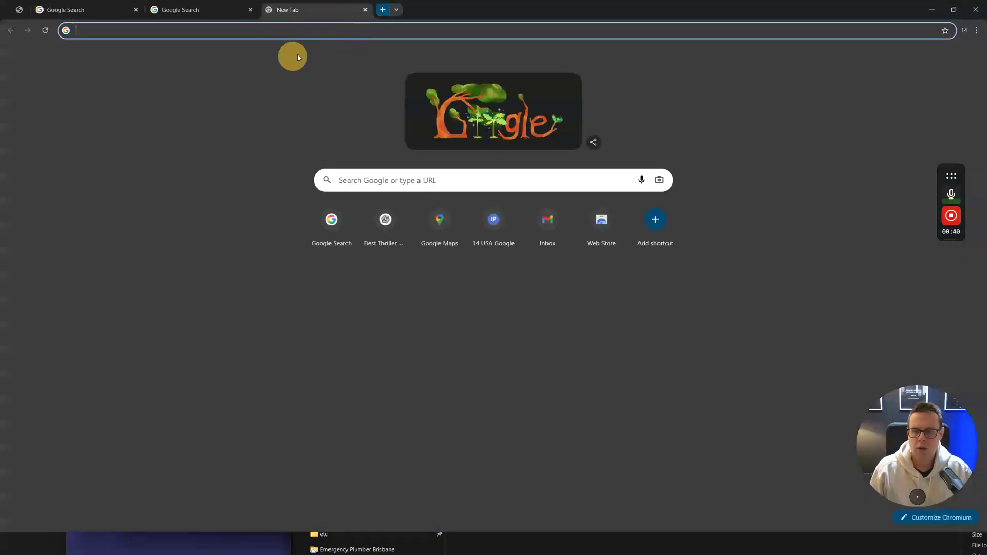
pyautogui.write('google.com/aimode')
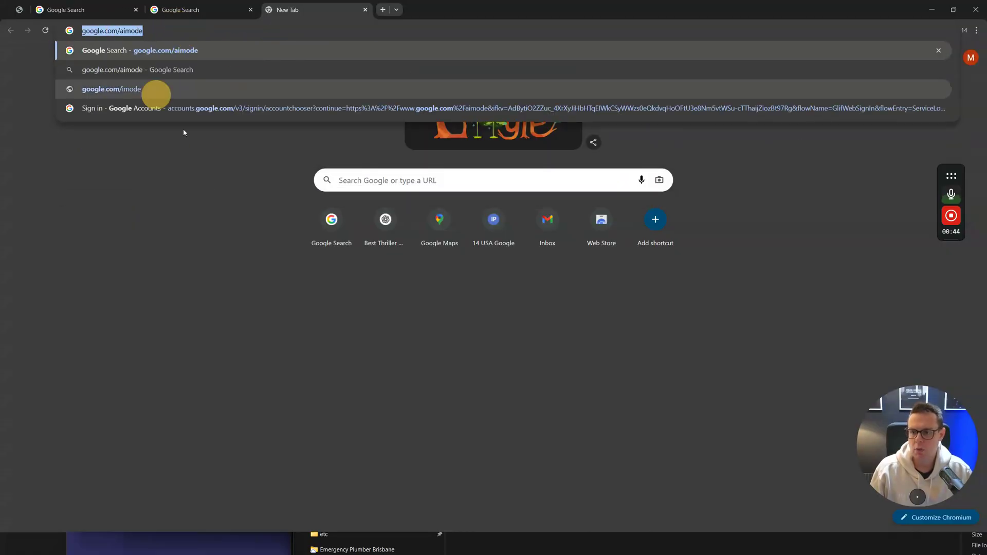
# Step: Open Notepad and select the /aimode part of the address noted there
pyautogui.click(291, 544)
pyautogui.write('notepad')
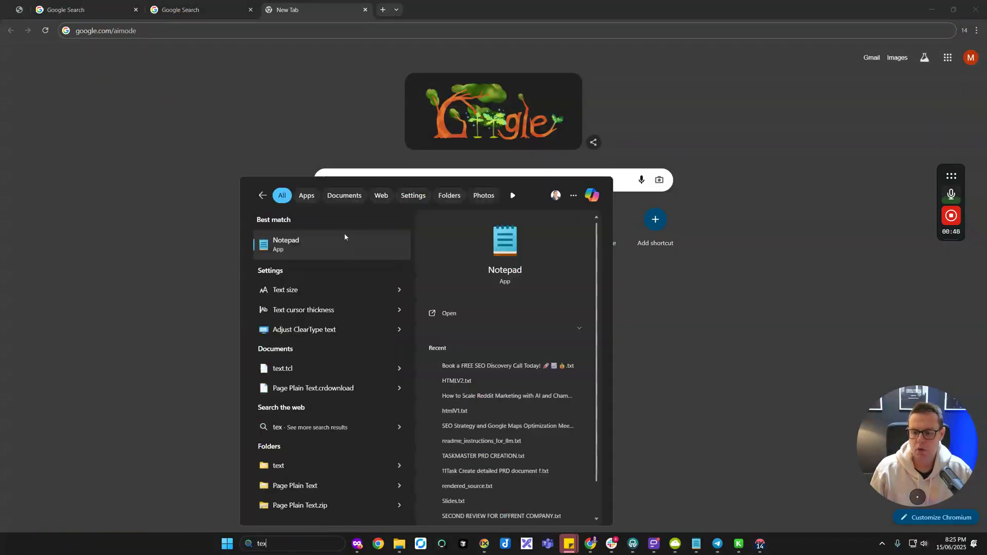
pyautogui.click(344, 236)
pyautogui.keyDown('ctrl'); pyautogui.scroll(20, 366, 220); pyautogui.keyUp('ctrl')
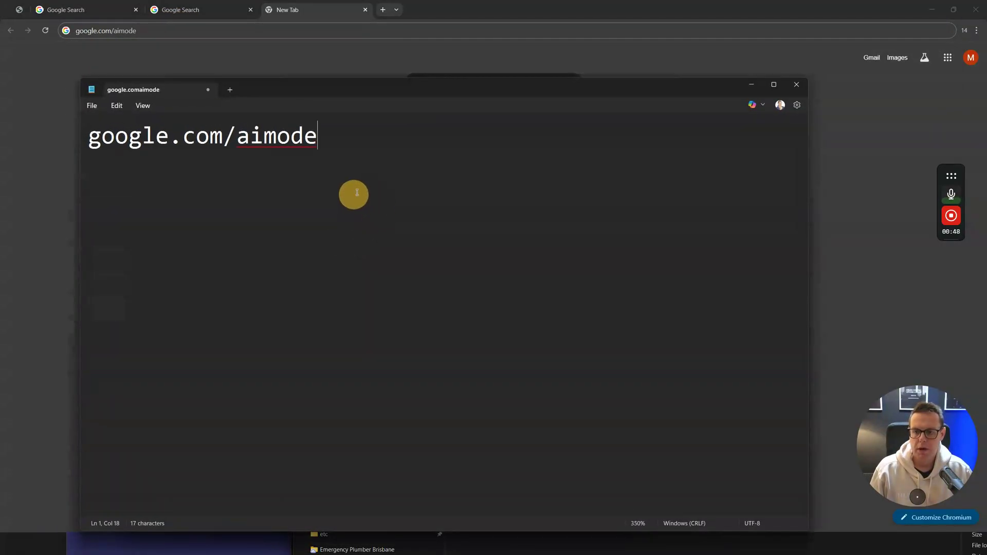
pyautogui.moveTo(317, 137); pyautogui.dragTo(222, 138)
# Step: Return to the new Chromium tab and load google.com/aimode
pyautogui.click(282, 66)
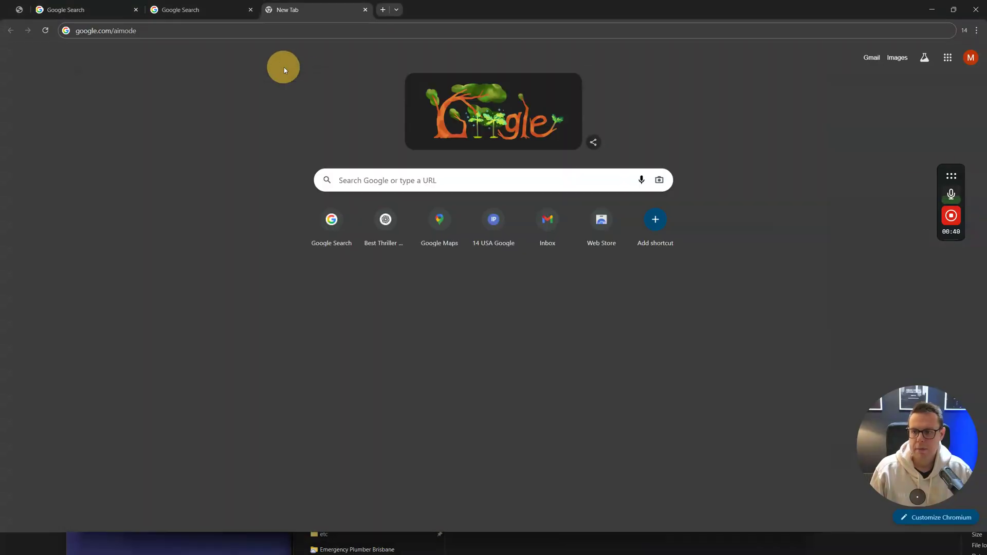
pyautogui.click(218, 9)
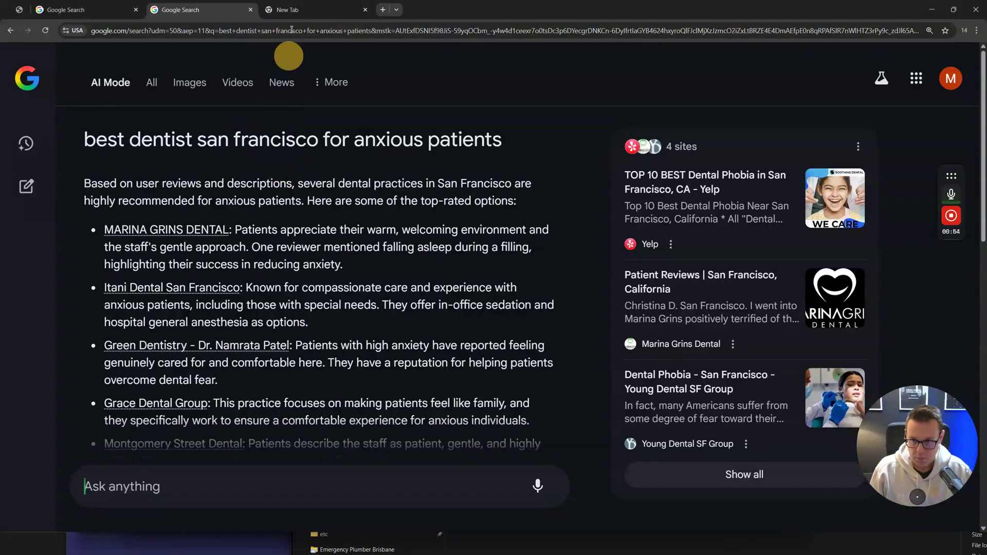
pyautogui.click(291, 9)
pyautogui.click(251, 32)
pyautogui.press('Return')
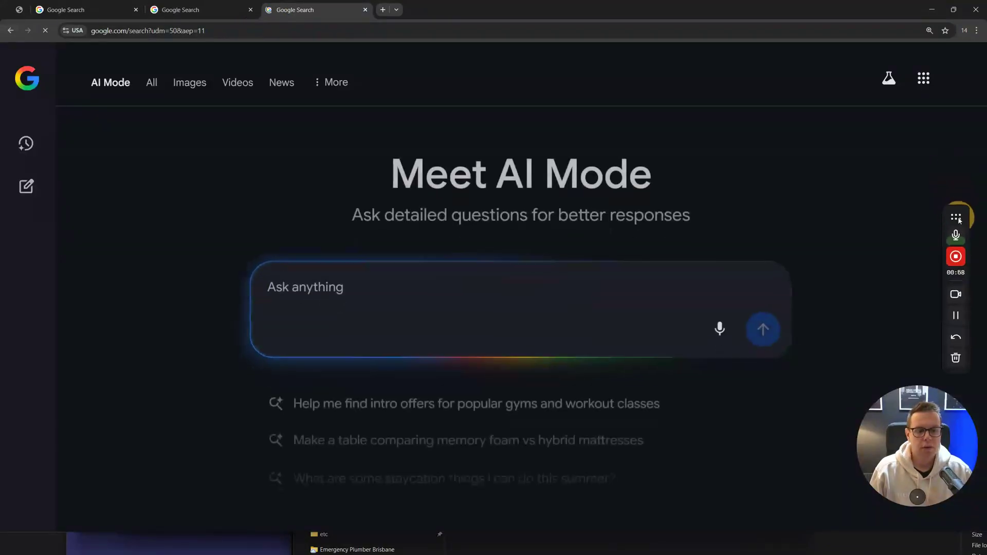
# Step: Enlarge the AI Mode start page and switch between the solar and dentist result tabs
pyautogui.hotkey('ctrl', '+')
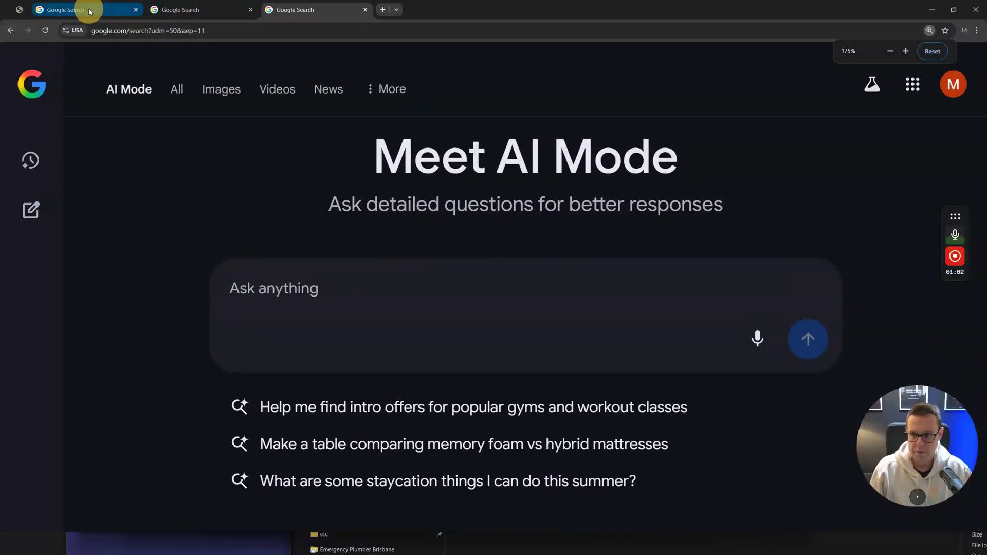
pyautogui.moveTo(89, 11)
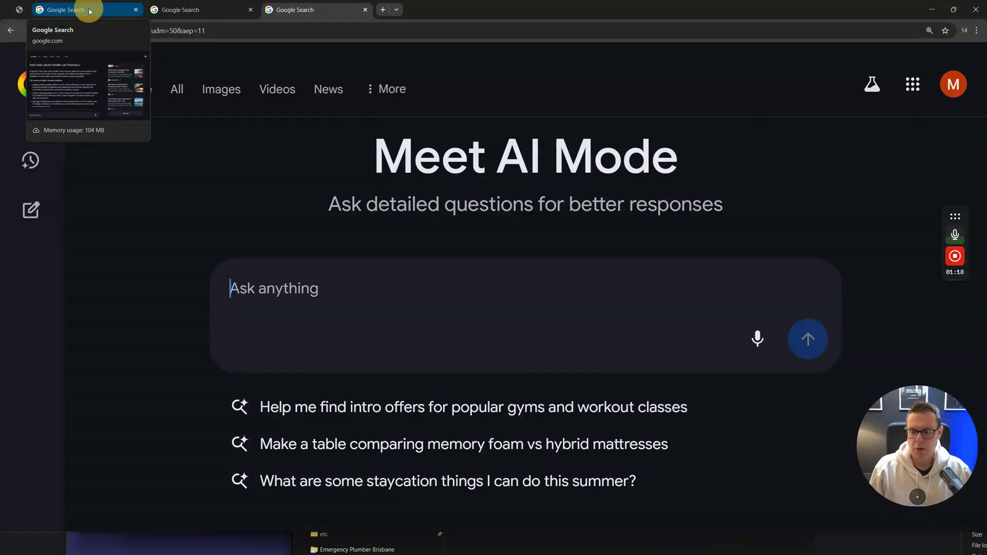
pyautogui.click(89, 11)
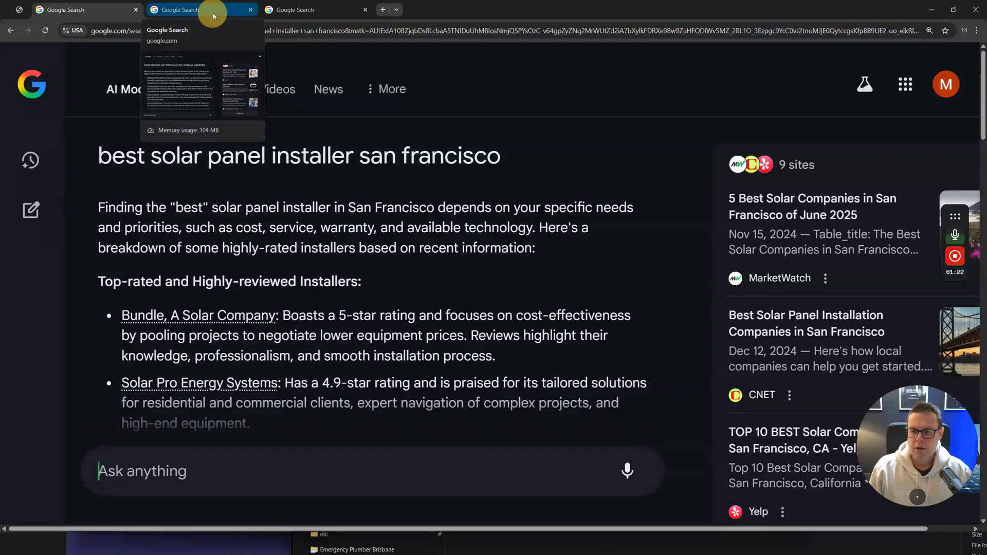
pyautogui.click(189, 10)
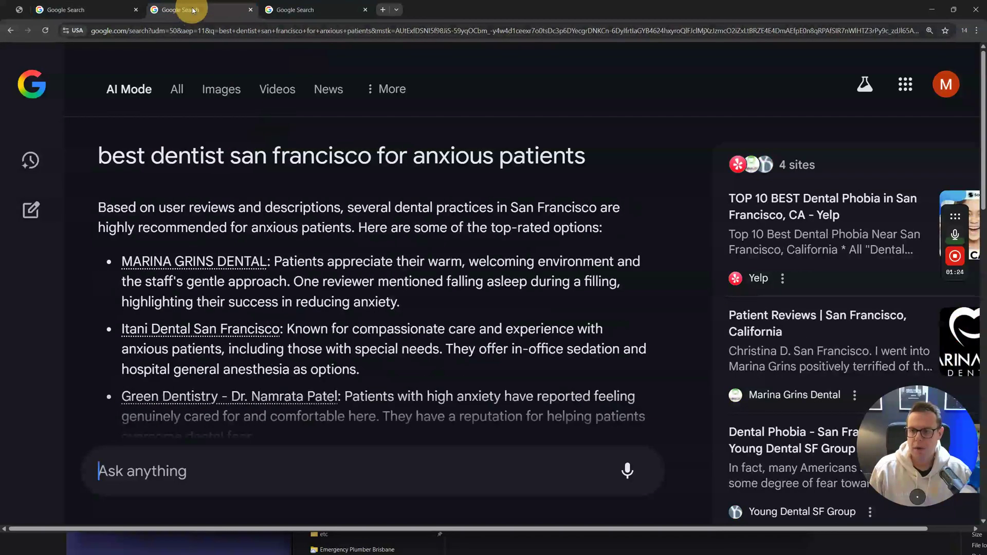
# Step: Highlight the 'best dentist san francisco for anxious patients' heading and zoom out to fit more answer
pyautogui.moveTo(88, 154); pyautogui.dragTo(586, 160)
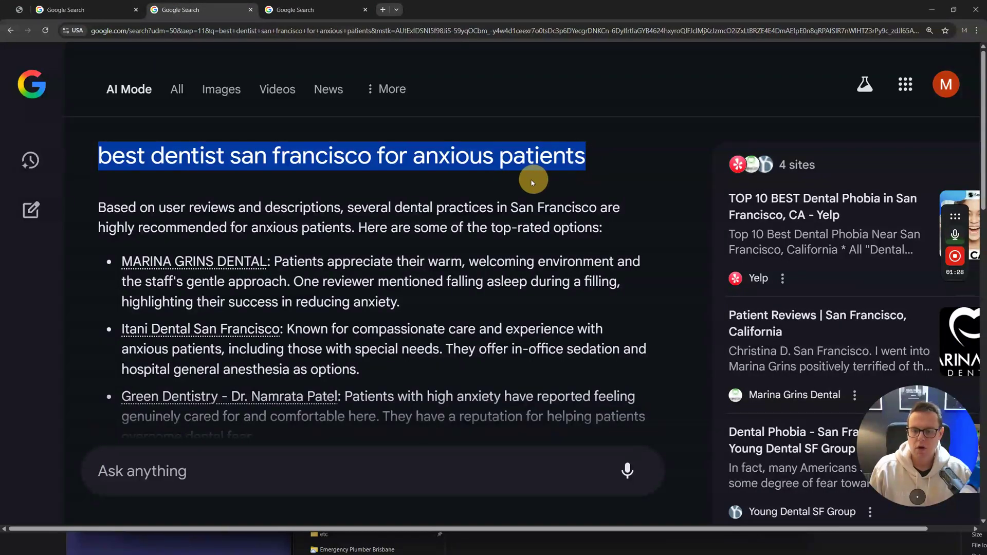
pyautogui.click(500, 179)
pyautogui.scroll(-2, 501, 177)
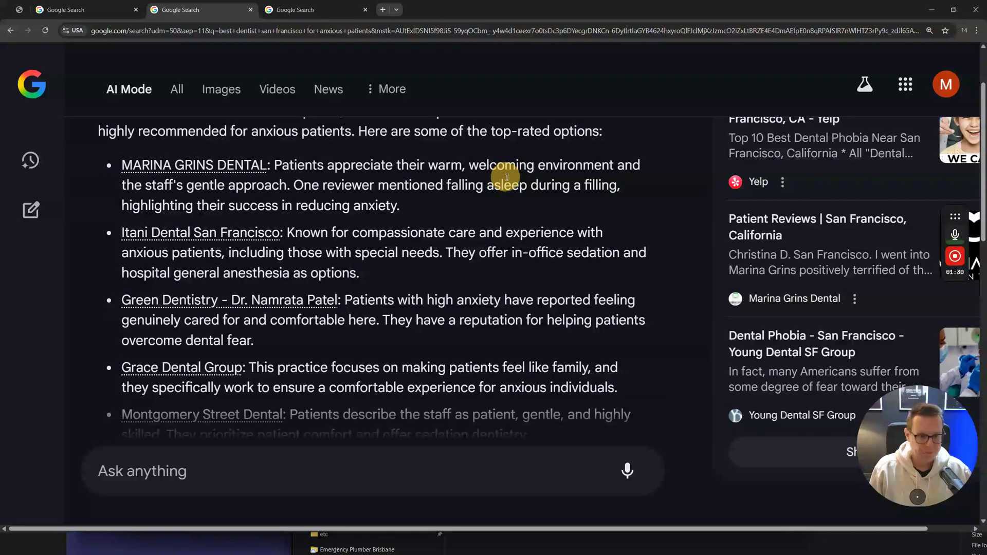
pyautogui.hotkey('ctrl', '-')
pyautogui.hotkey('ctrl', '-')
pyautogui.scroll(1, 494, 190)
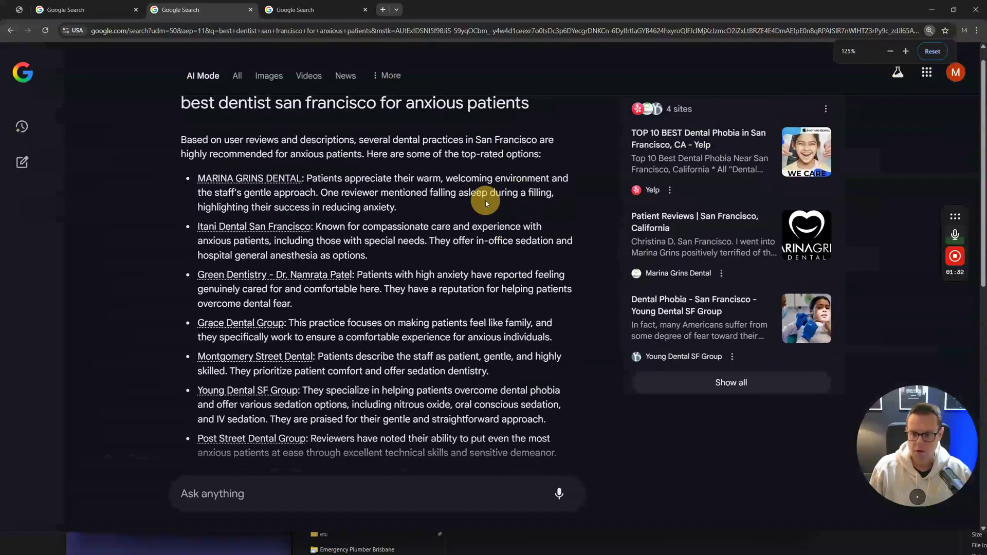
pyautogui.scroll(1, 486, 200)
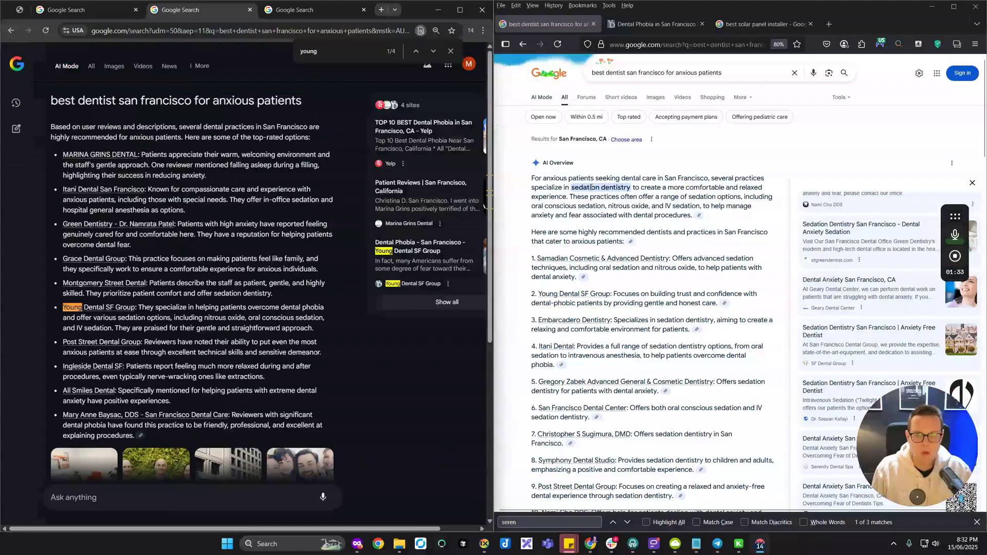
pyautogui.scroll(-1, 699, 176)
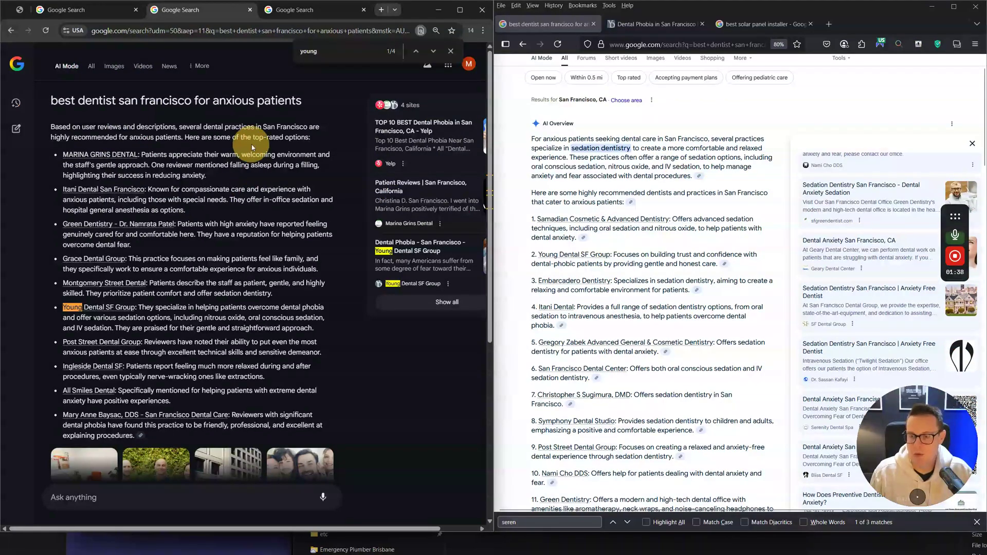
pyautogui.hotkey('ctrl', '+')
pyautogui.hotkey('ctrl', '+')
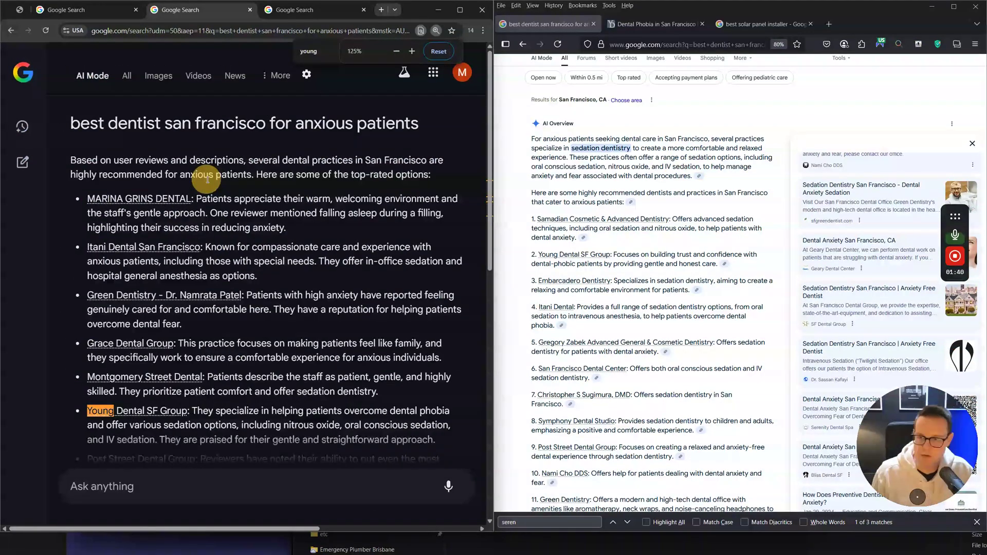
pyautogui.press('Print')
pyautogui.moveTo(64, 99); pyautogui.dragTo(461, 453)
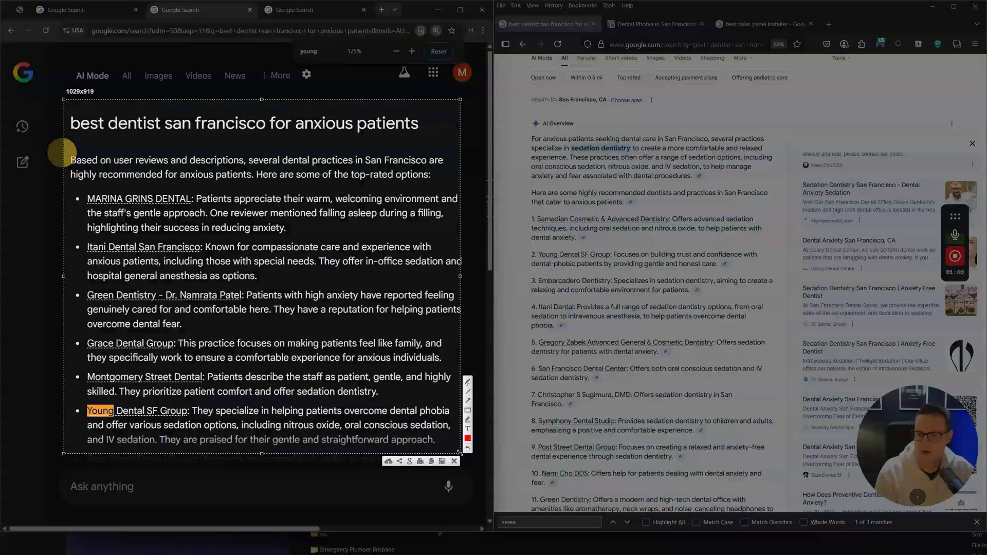
pyautogui.moveTo(75, 399); pyautogui.dragTo(236, 427)
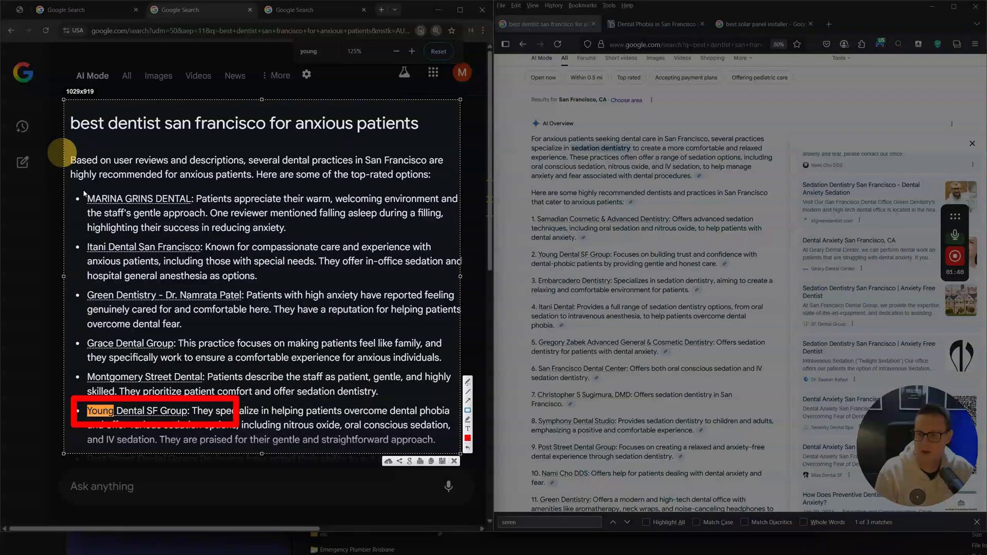
pyautogui.moveTo(69, 184); pyautogui.dragTo(222, 215)
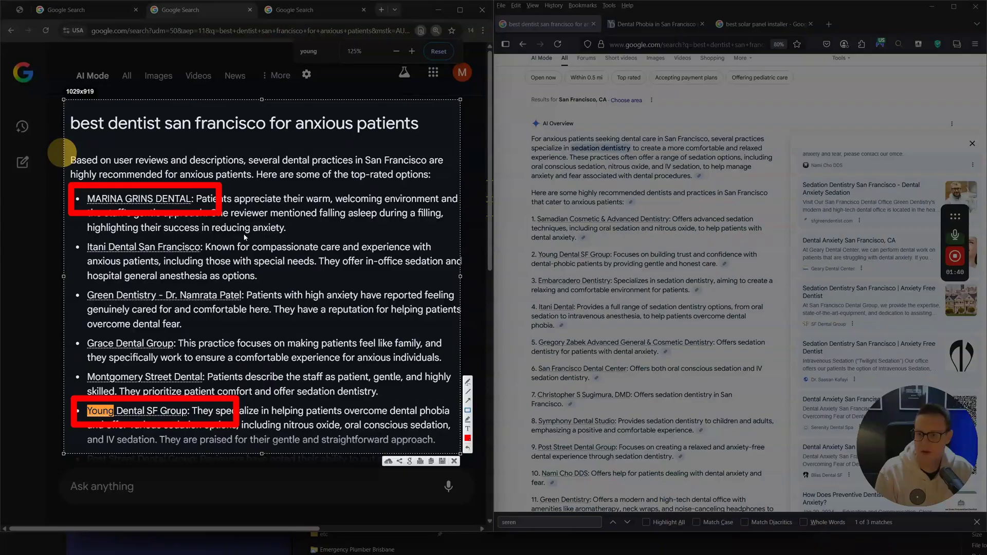
pyautogui.click(448, 462)
pyautogui.click(522, 126)
# Step: Enlarge Firefox, capture the AI Overview with the Young Dental SF Group source circled, then discard it
pyautogui.hotkey('ctrl', '0')
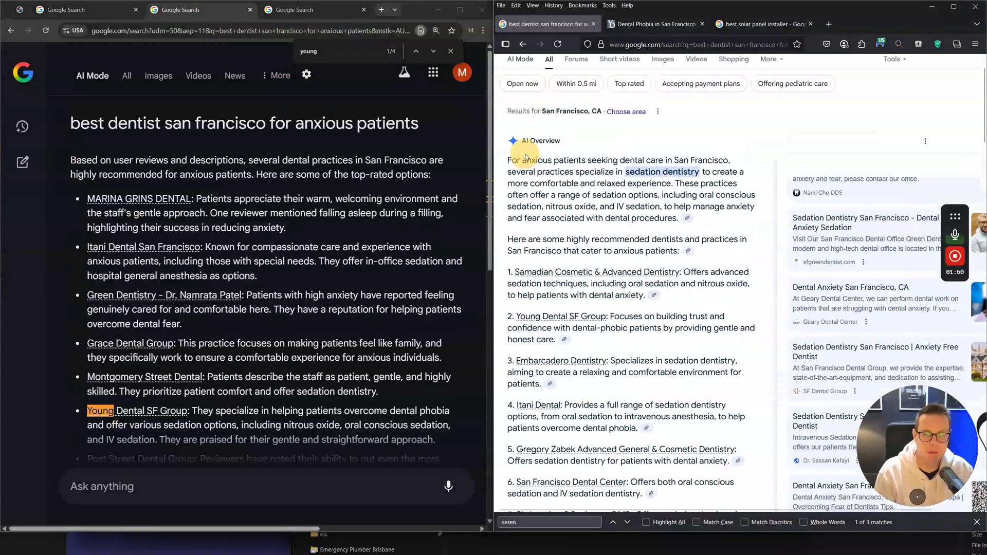
pyautogui.hotkey('ctrl', '+')
pyautogui.press('Print')
pyautogui.moveTo(519, 147); pyautogui.dragTo(945, 473)
pyautogui.hotkey('ctrl', 'c')
pyautogui.scroll(3, 780, 341)
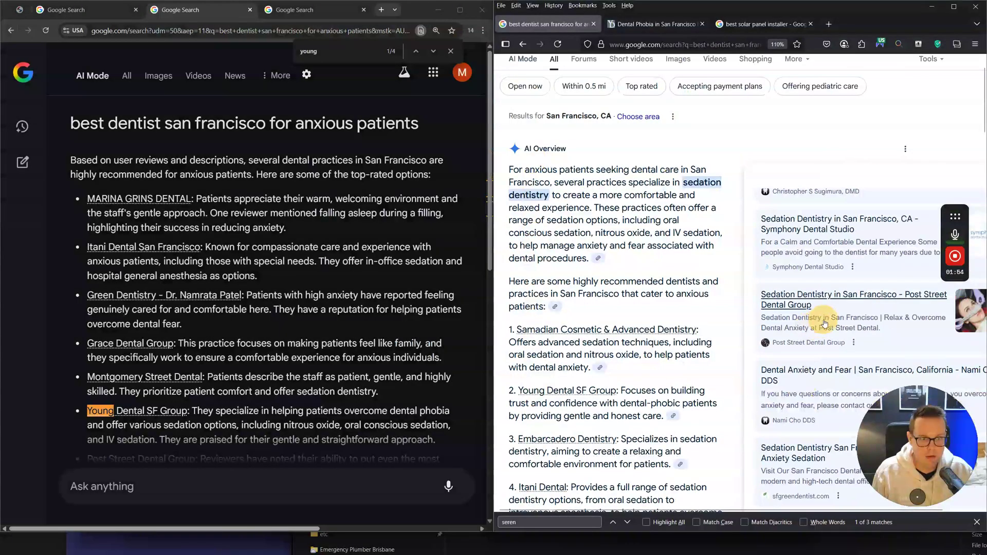
pyautogui.scroll(2, 590, 225)
pyautogui.press('Print')
pyautogui.moveTo(539, 198); pyautogui.dragTo(979, 504)
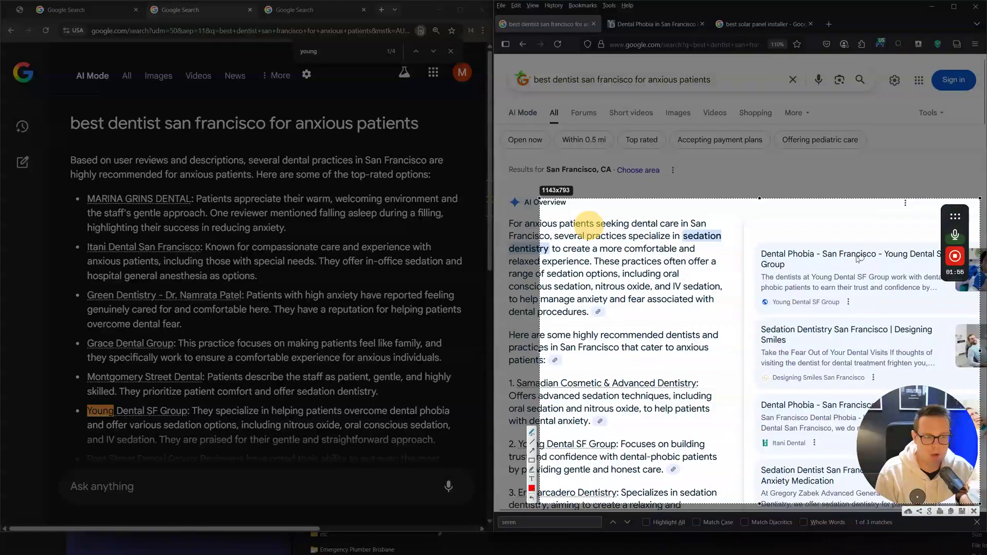
pyautogui.moveTo(885, 221)
pyautogui.mouseDown()
pyautogui.moveTo(860, 220)
pyautogui.moveTo(788, 316)
pyautogui.moveTo(925, 292)
pyautogui.mouseUp()
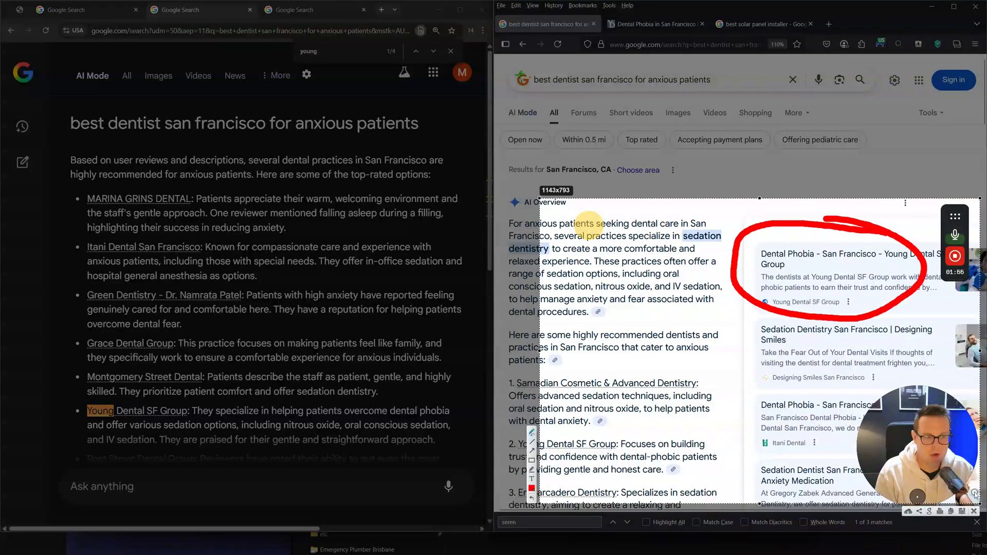
pyautogui.click(974, 511)
# Step: Find 'yo' and then 'marina' on the results page to locate the matches
pyautogui.scroll(-8, 671, 311)
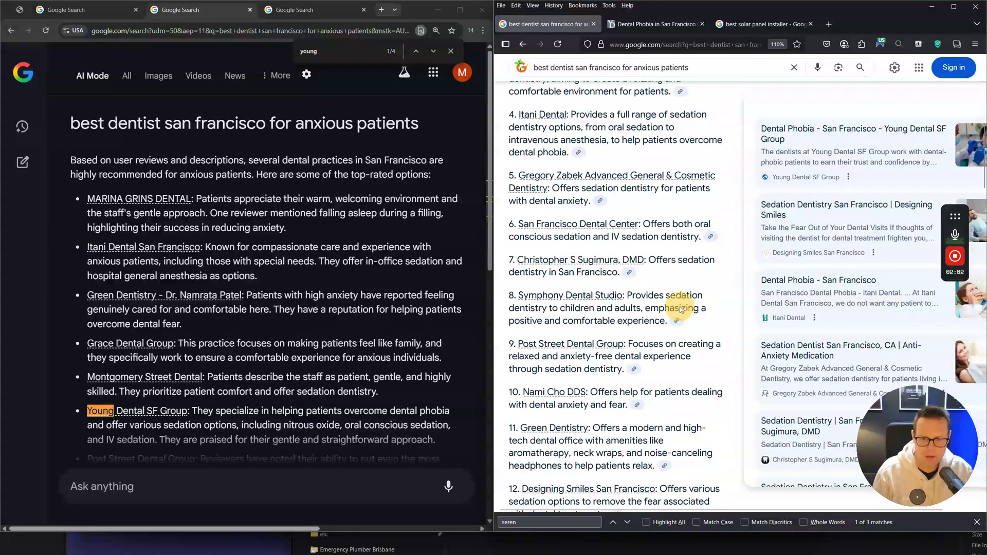
pyautogui.scroll(-2, 681, 311)
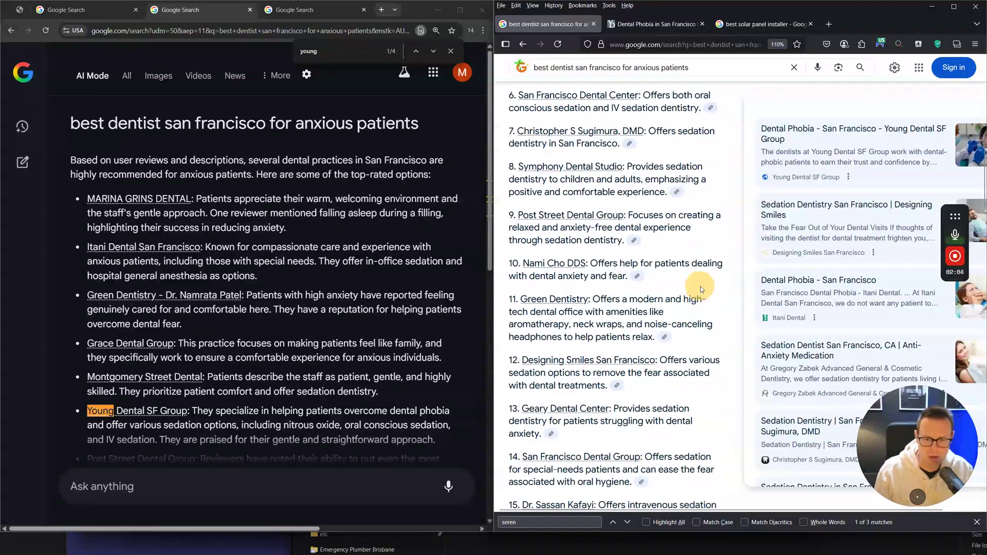
pyautogui.hotkey('ctrl', 'f')
pyautogui.write('yo')
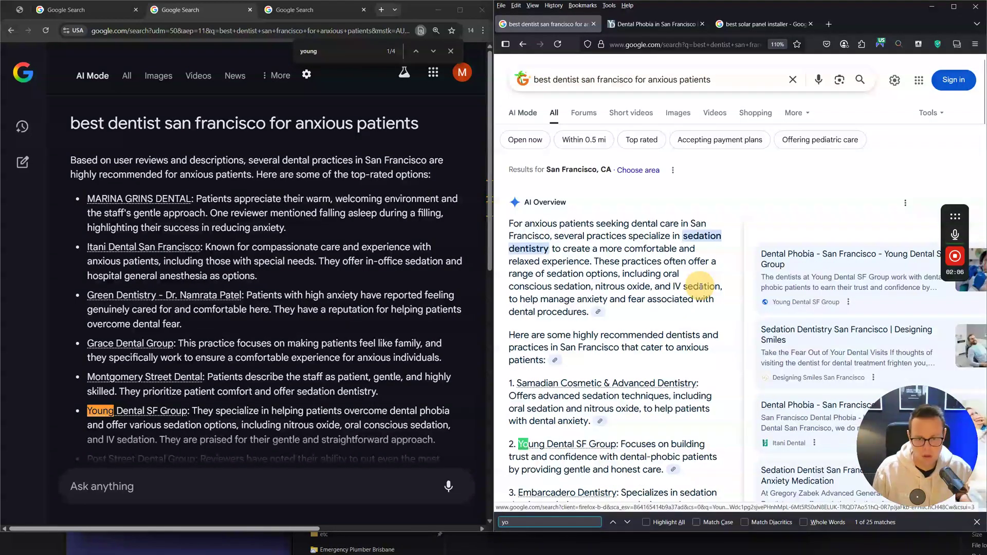
pyautogui.scroll(-2, 663, 288)
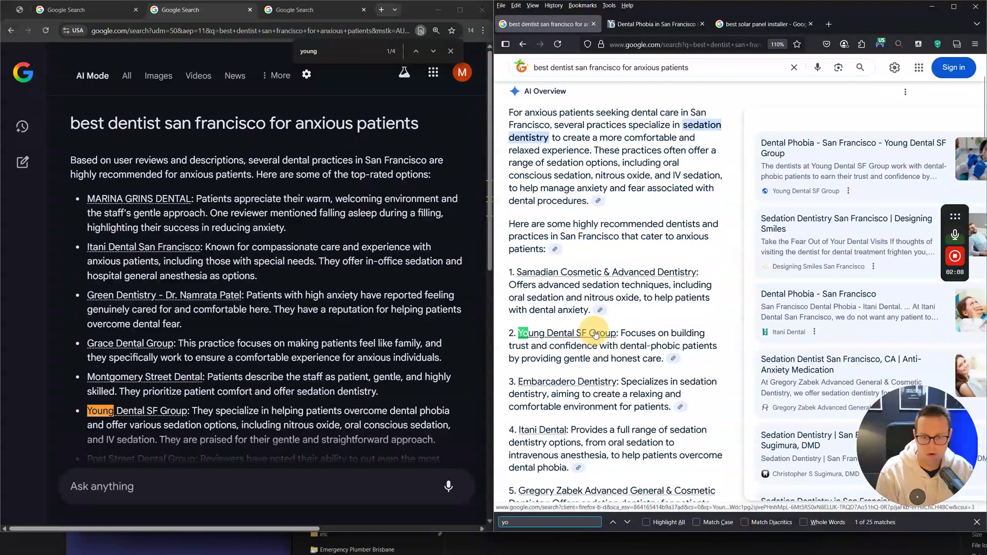
pyautogui.scroll(-5, 595, 335)
pyautogui.scroll(-3, 591, 355)
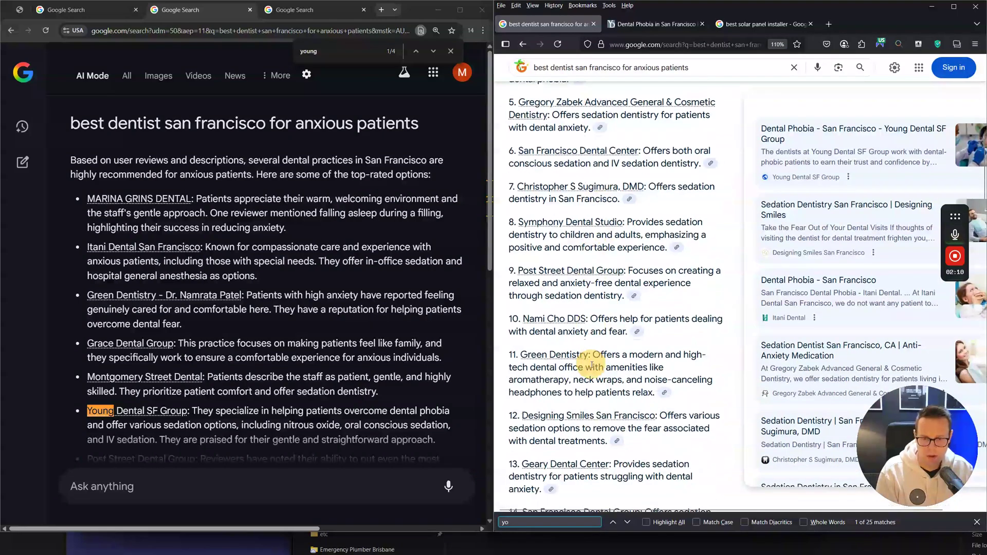
pyautogui.scroll(-2, 592, 366)
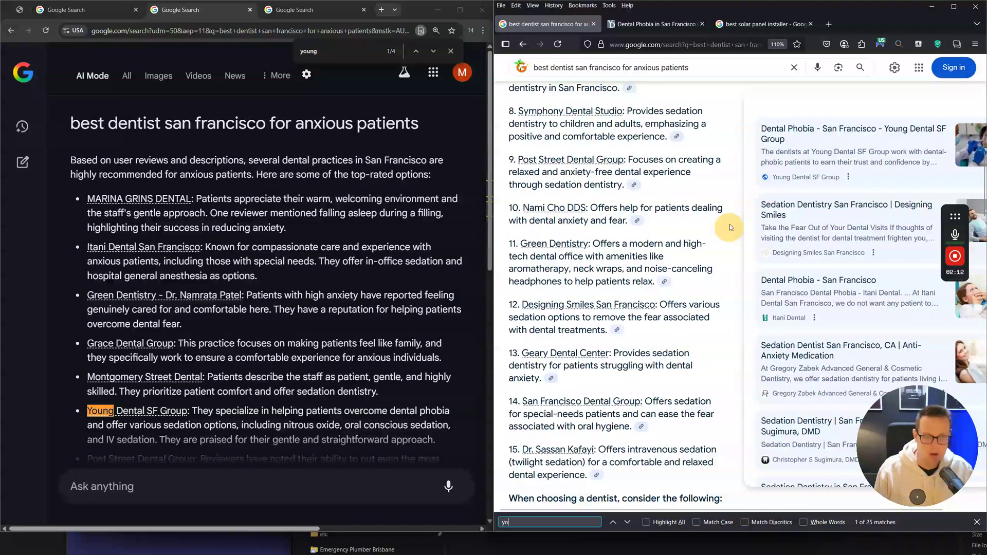
pyautogui.press('BackSpace')
pyautogui.press('BackSpace')
pyautogui.write('marine')
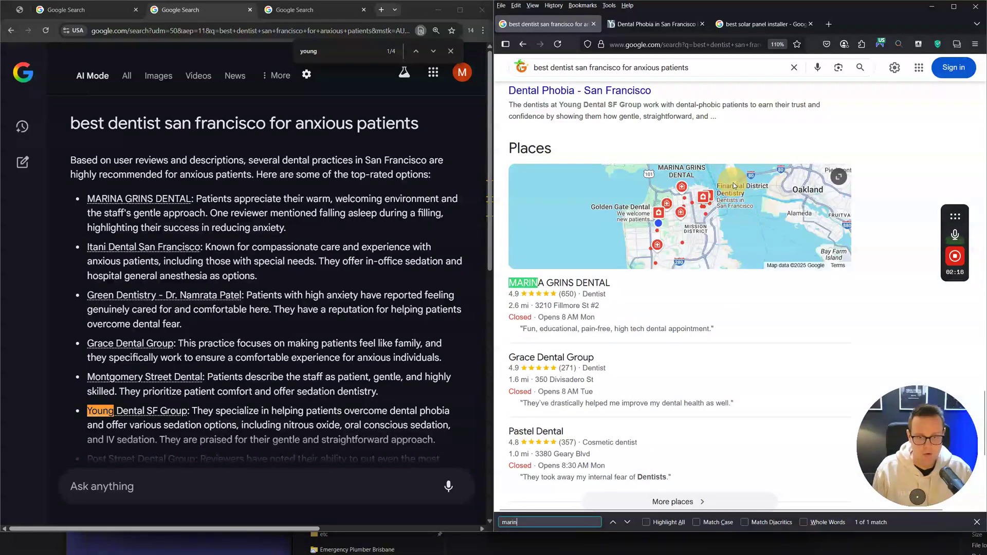
pyautogui.click(733, 183)
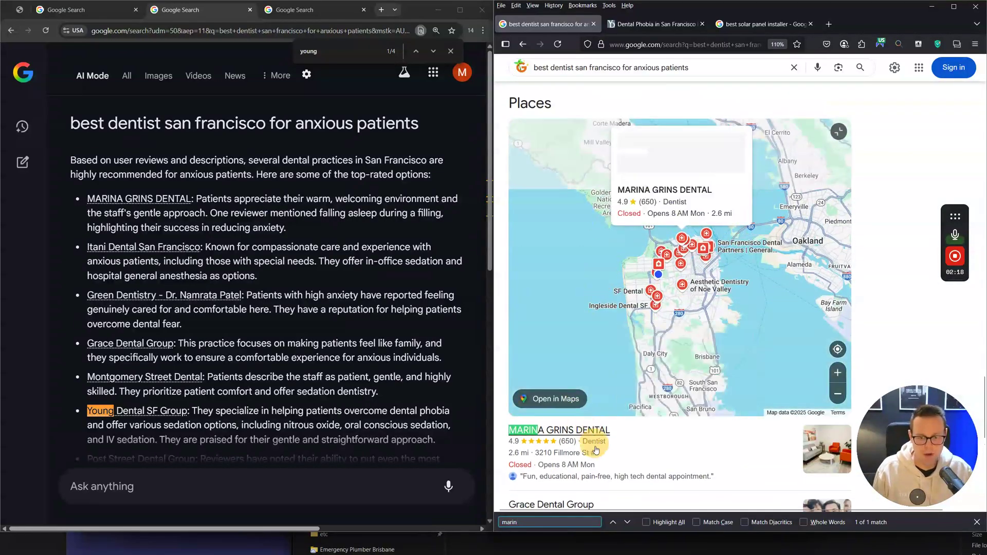
pyautogui.scroll(-4, 614, 343)
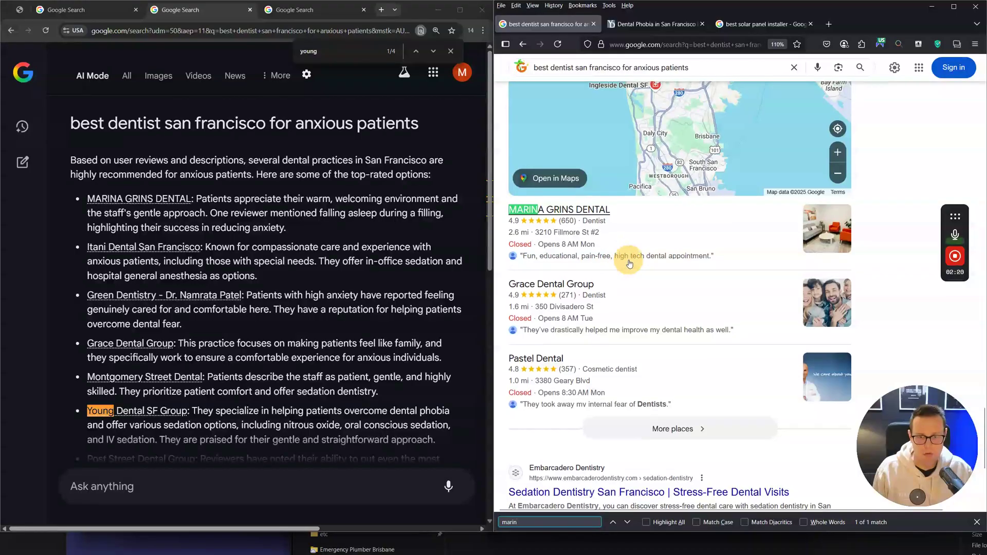
pyautogui.scroll(8, 746, 200)
pyautogui.scroll(6, 746, 199)
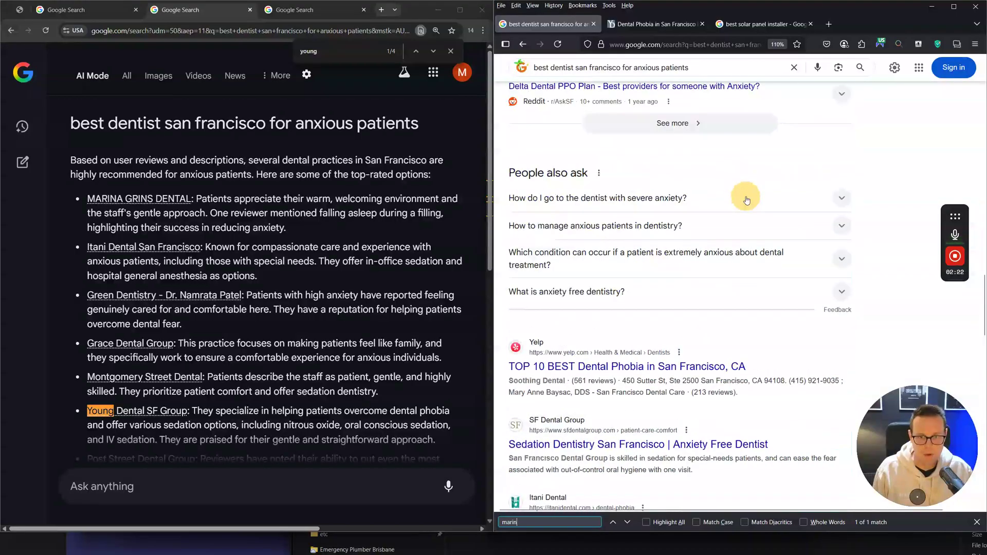
pyautogui.write('a')
pyautogui.press('Return')
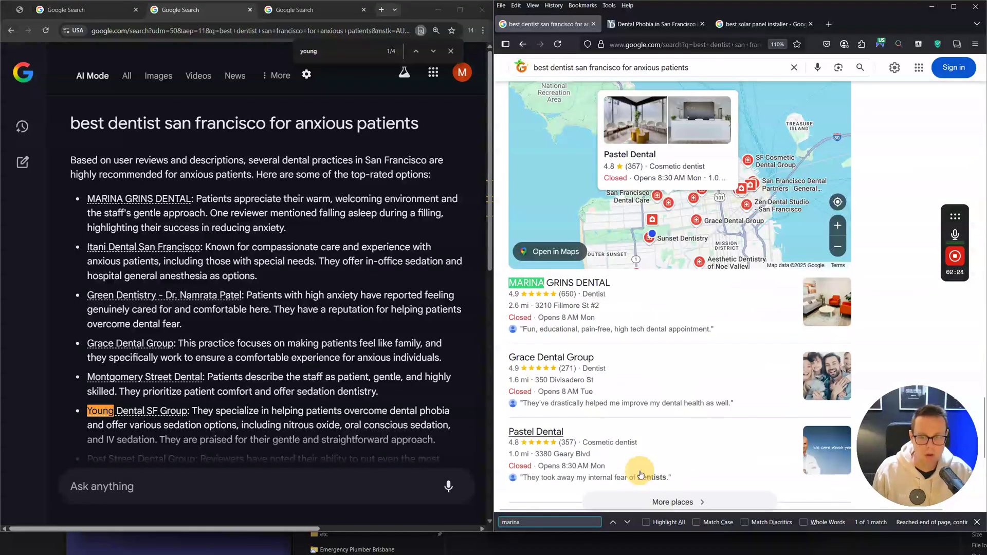
# Step: Scroll back to the AI Overview and open the Young Dental SF Group source in a new tab
pyautogui.scroll(10, 717, 389)
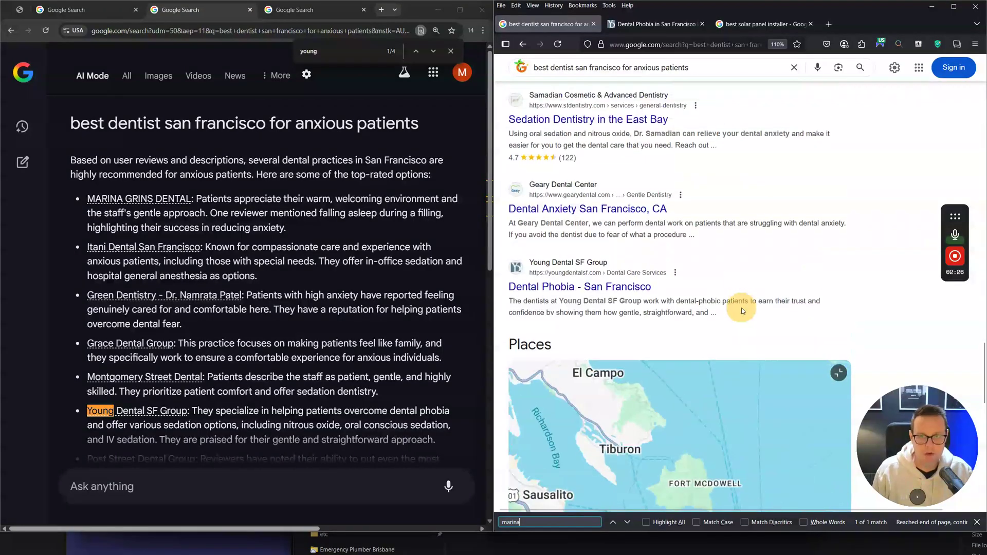
pyautogui.scroll(5, 807, 309)
pyautogui.scroll(6, 794, 282)
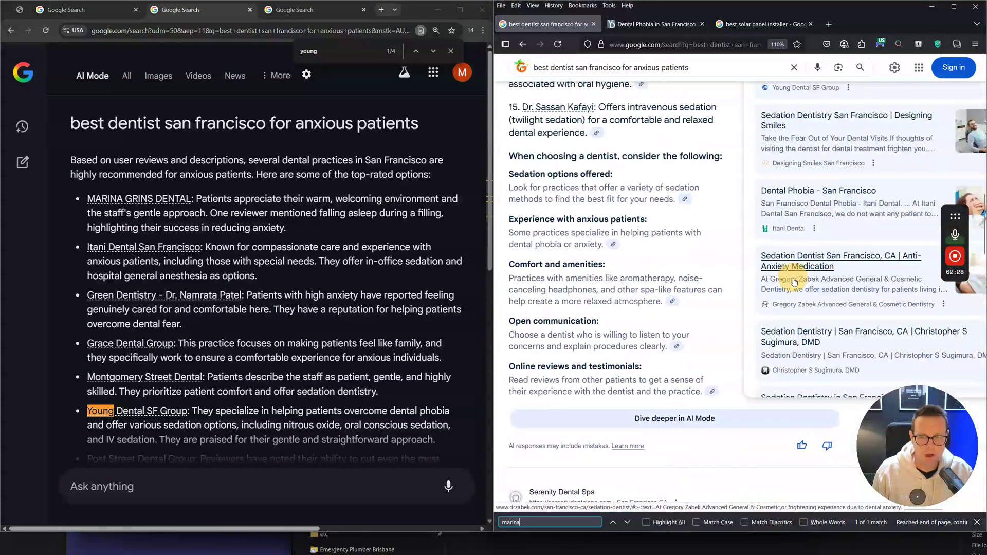
pyautogui.scroll(15, 737, 257)
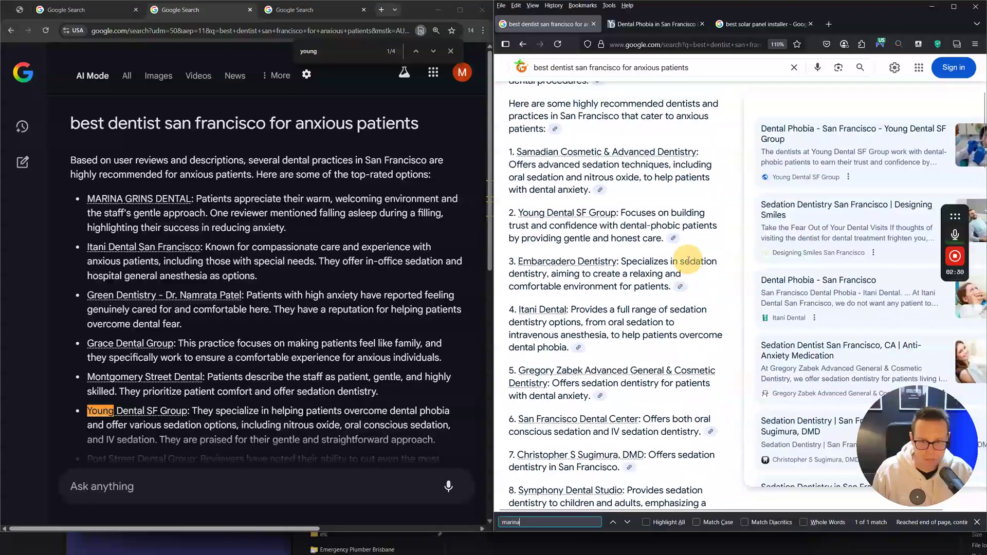
pyautogui.scroll(2, 674, 252)
pyautogui.scroll(-7, 617, 196)
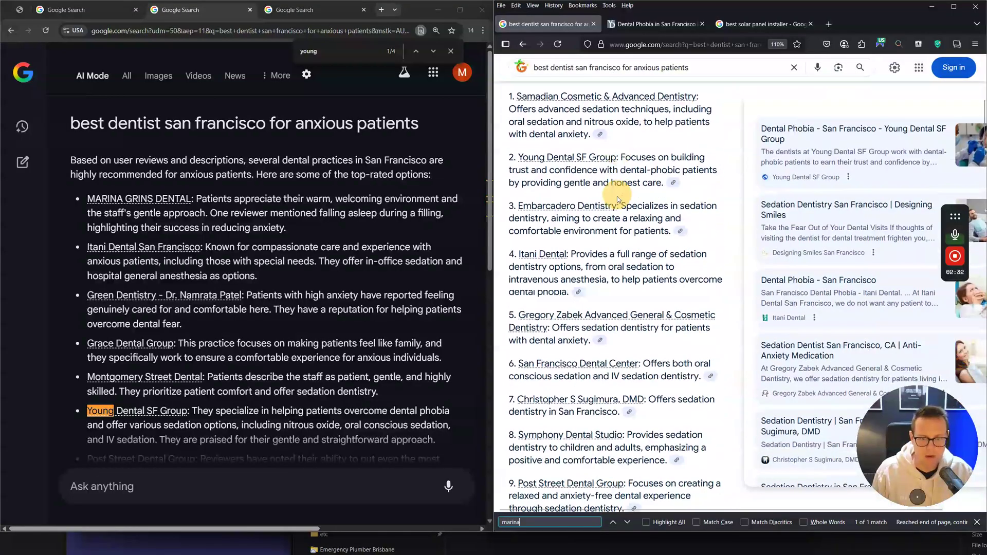
pyautogui.scroll(-5, 610, 231)
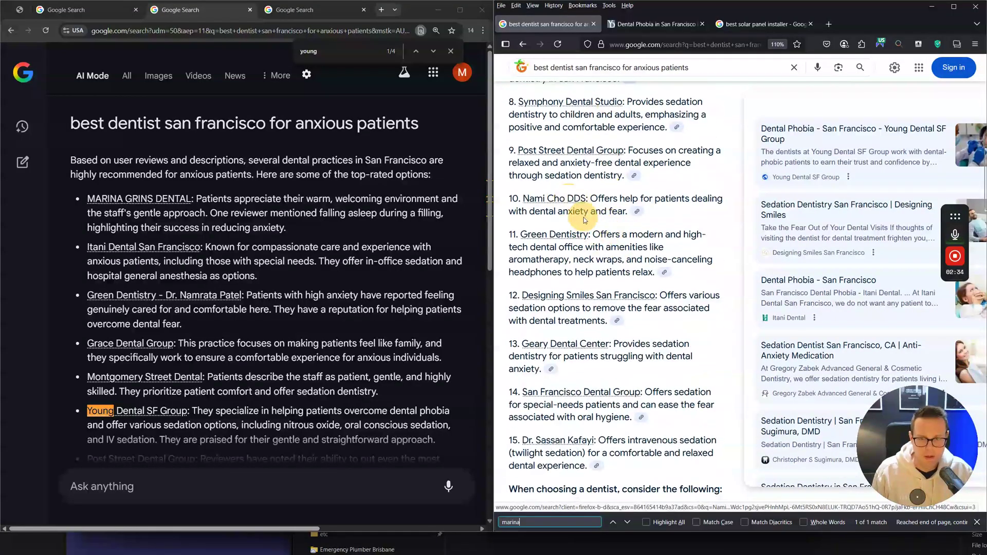
pyautogui.scroll(10, 587, 215)
pyautogui.scroll(1, 576, 211)
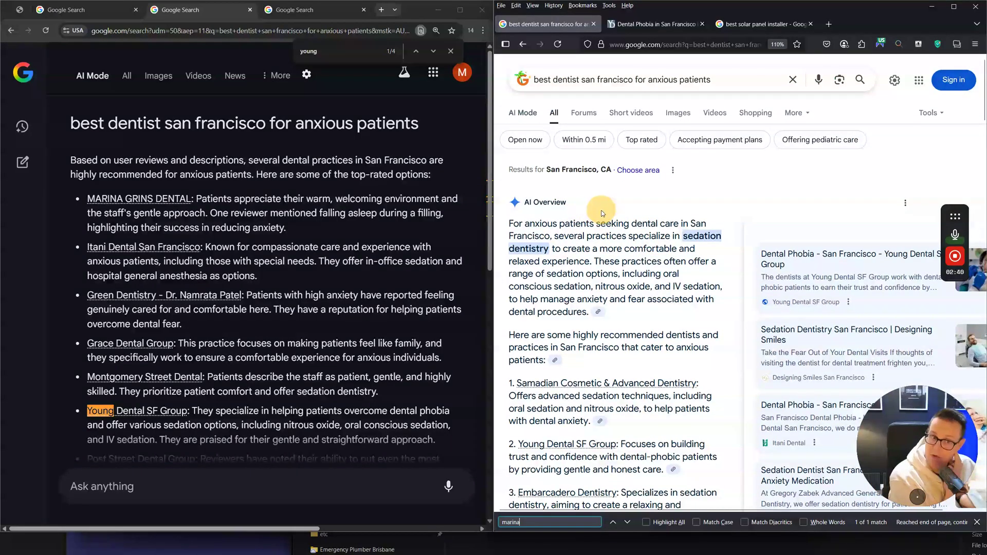
pyautogui.scroll(-4, 606, 221)
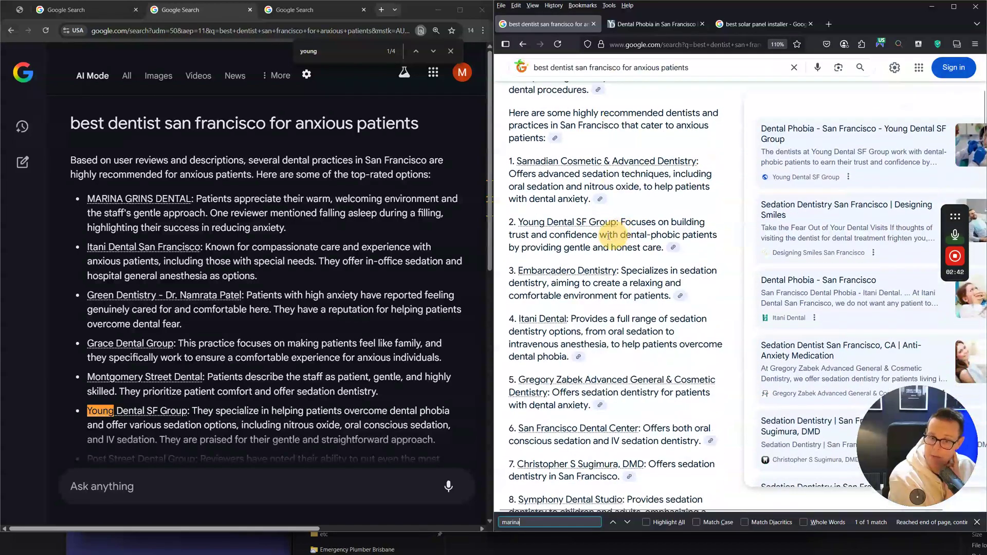
pyautogui.scroll(-3, 544, 306)
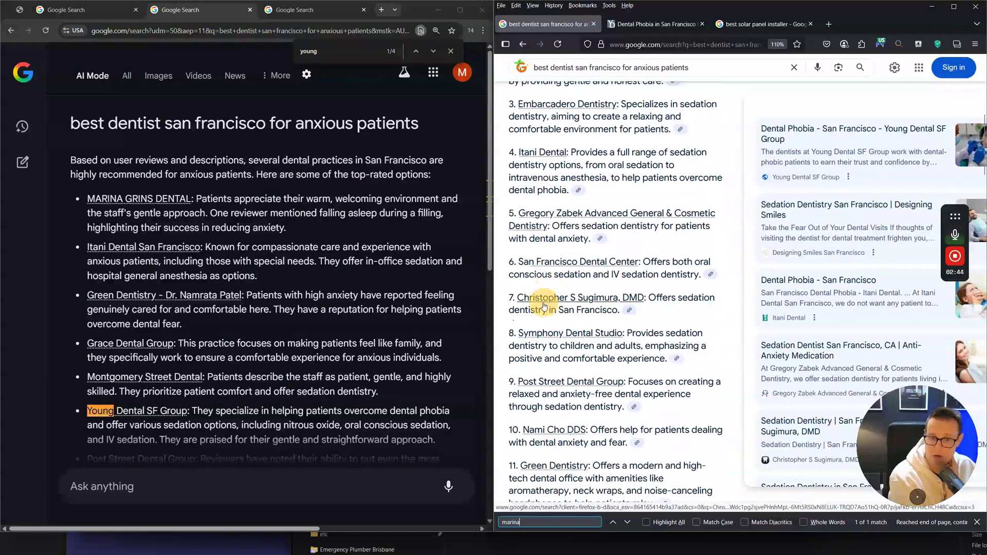
pyautogui.scroll(-3, 560, 288)
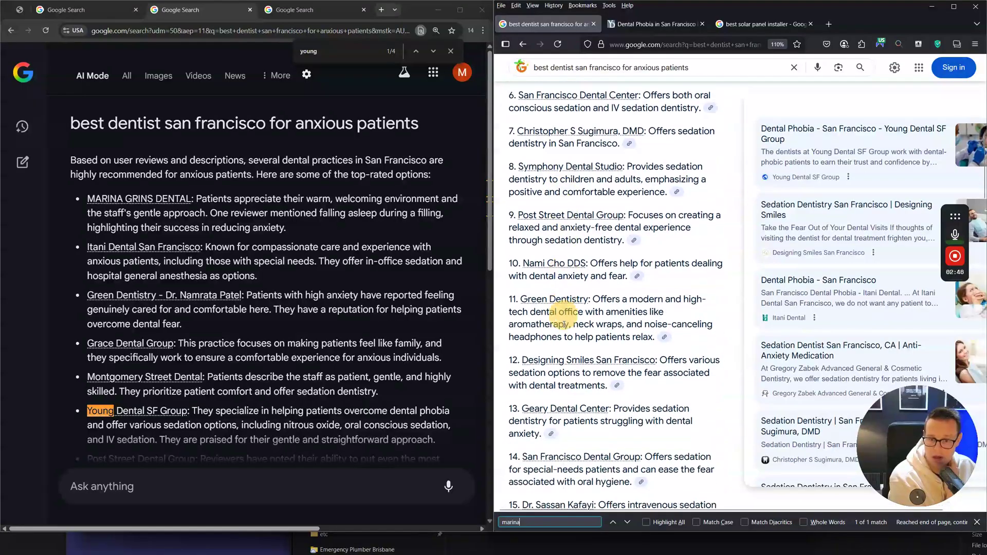
pyautogui.scroll(-3, 561, 350)
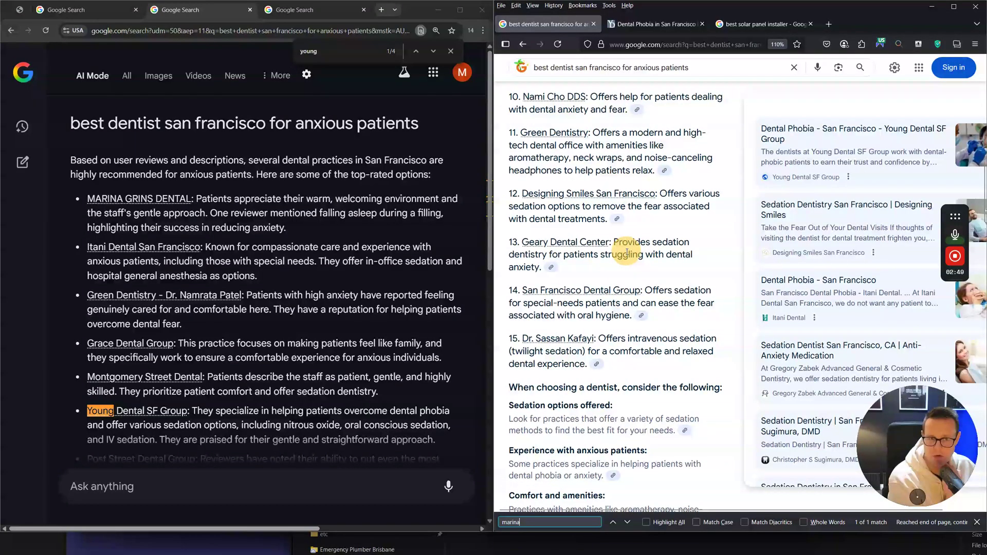
pyautogui.scroll(10, 607, 173)
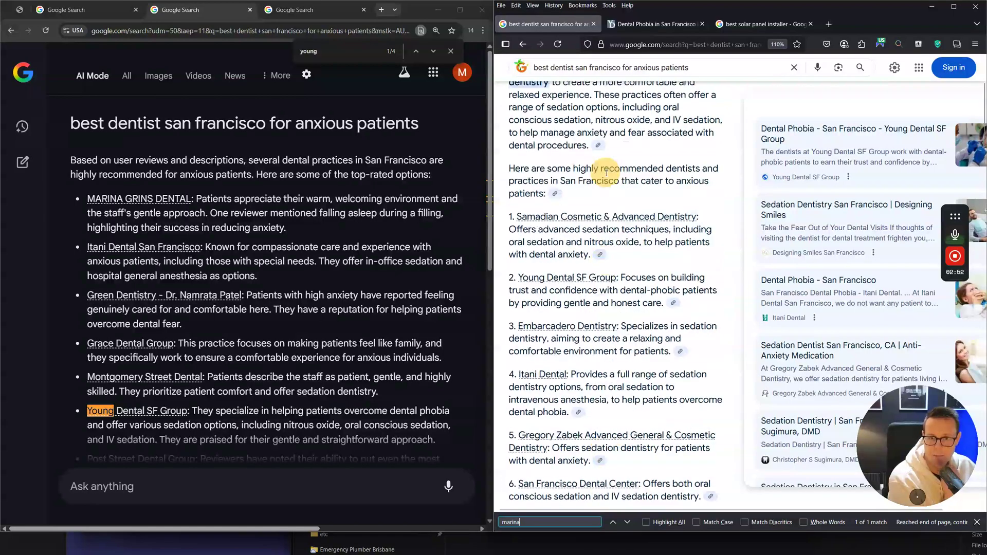
pyautogui.scroll(3, 607, 173)
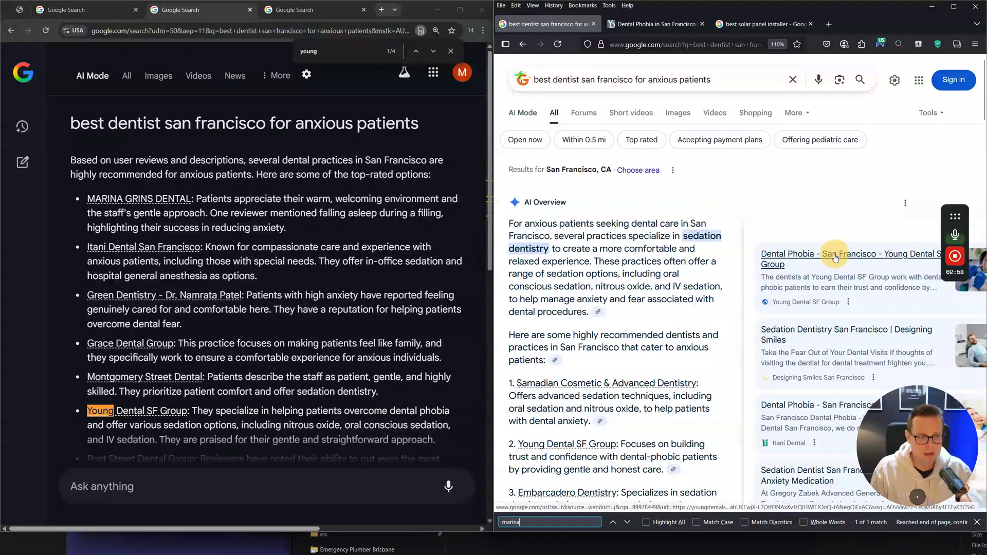
pyautogui.middleClick(798, 296)
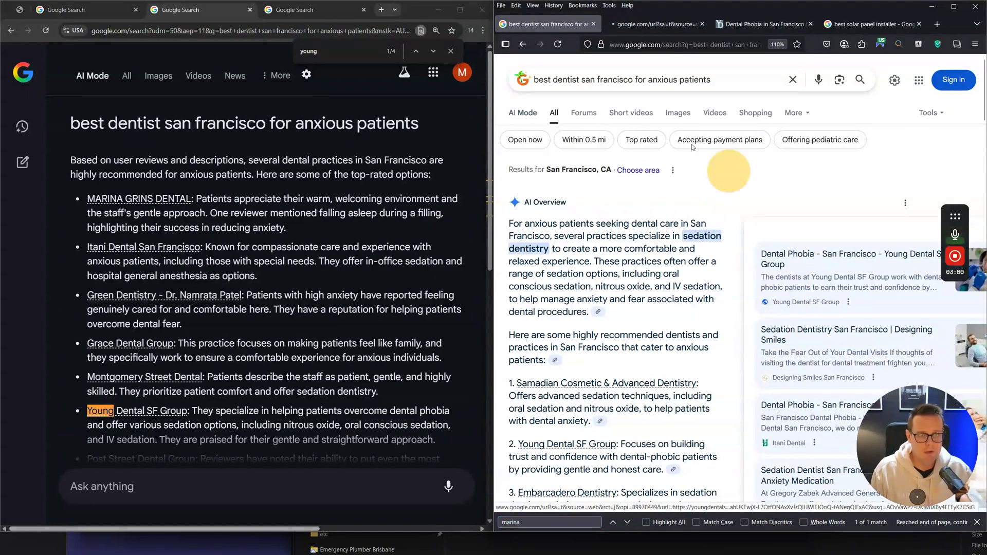
# Step: Switch to the Young Dental SF Group tab and inspect its full web address
pyautogui.click(661, 26)
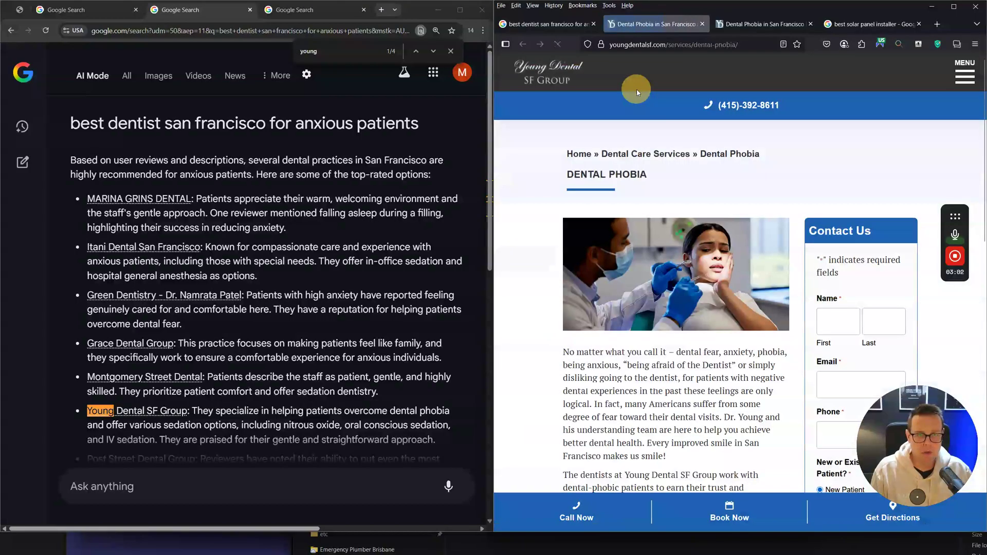
pyautogui.click(671, 45)
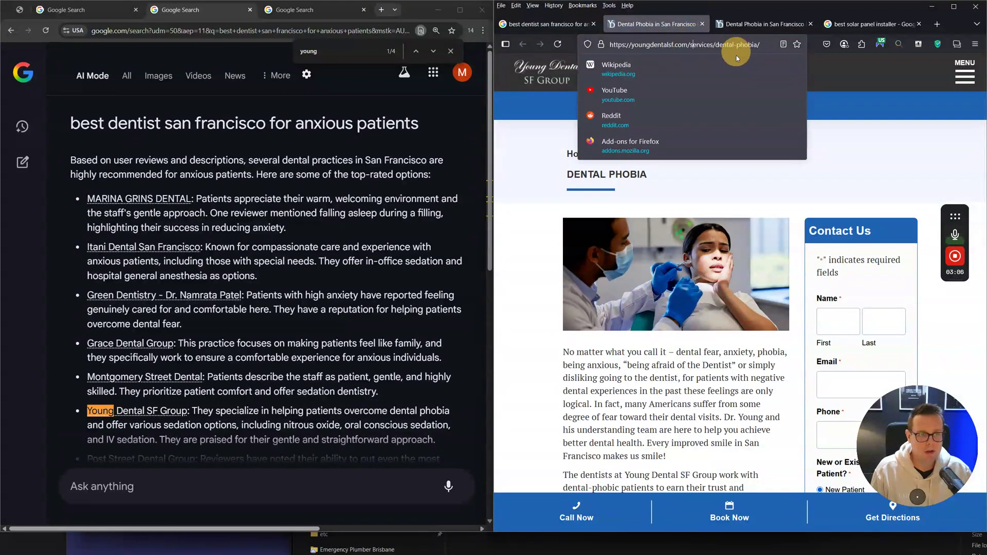
pyautogui.click(888, 141)
pyautogui.click(696, 45)
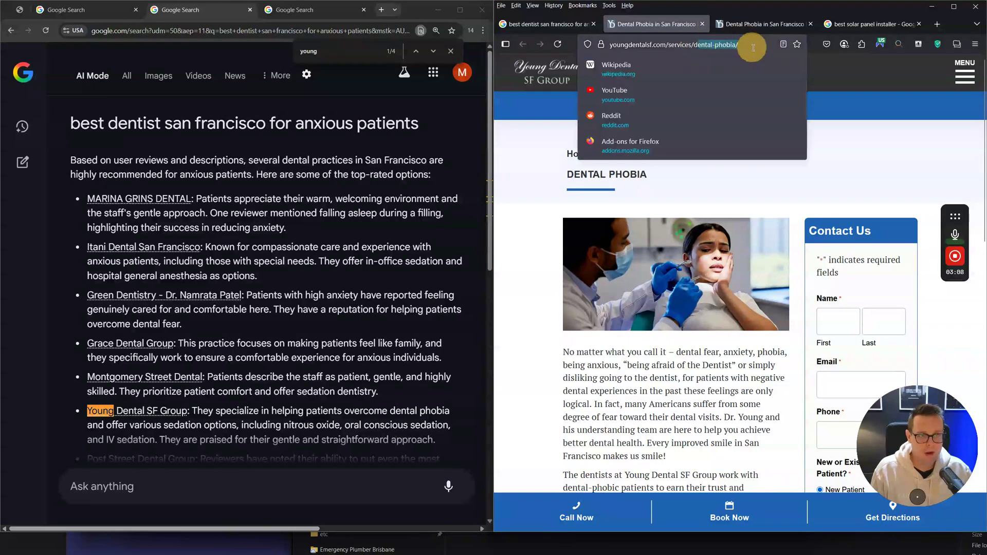
pyautogui.click(764, 176)
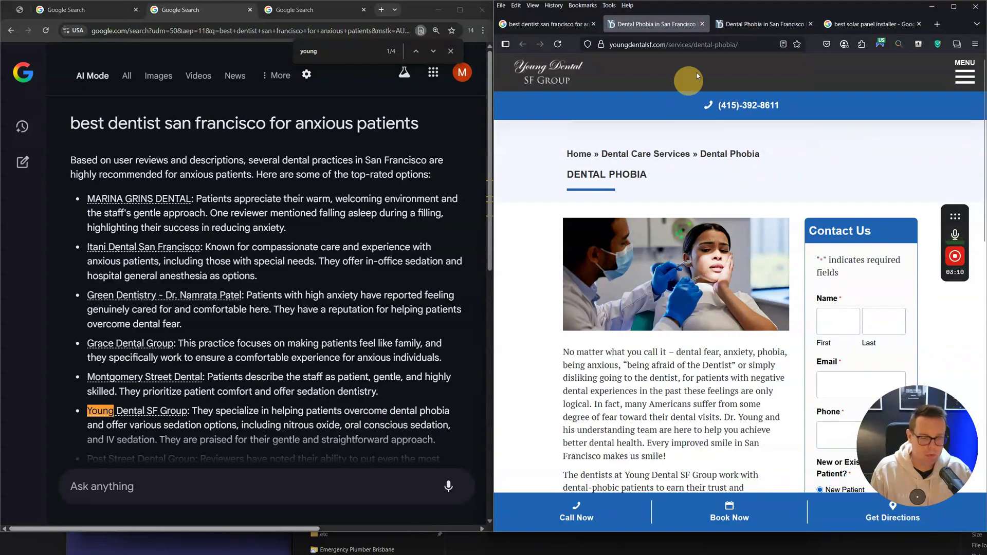
# Step: Mark '/dental-phobia/' in the page URL, then bring up the Excalidraw whiteboard
pyautogui.click(711, 45)
pyautogui.moveTo(713, 45); pyautogui.dragTo(768, 49)
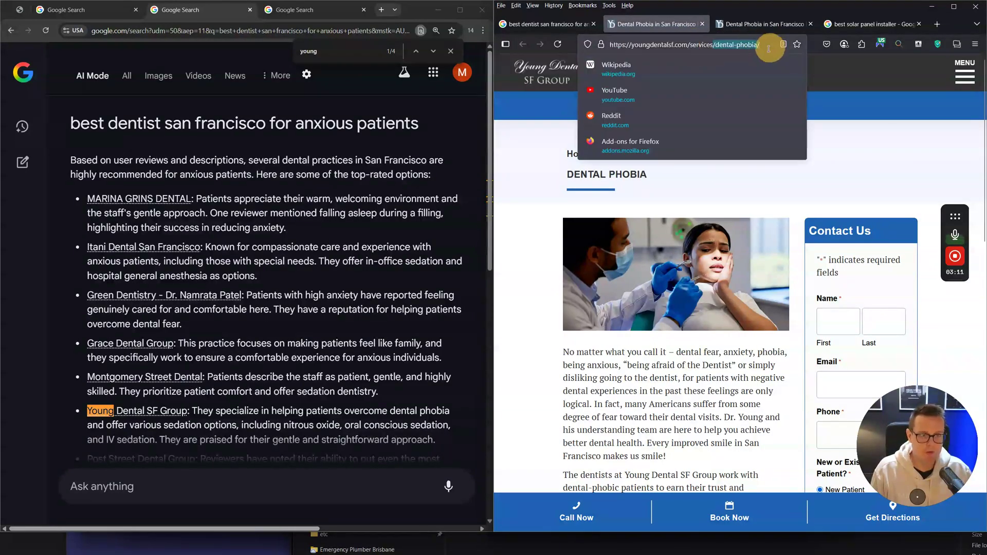
pyautogui.click(514, 195)
pyautogui.press('super+1')
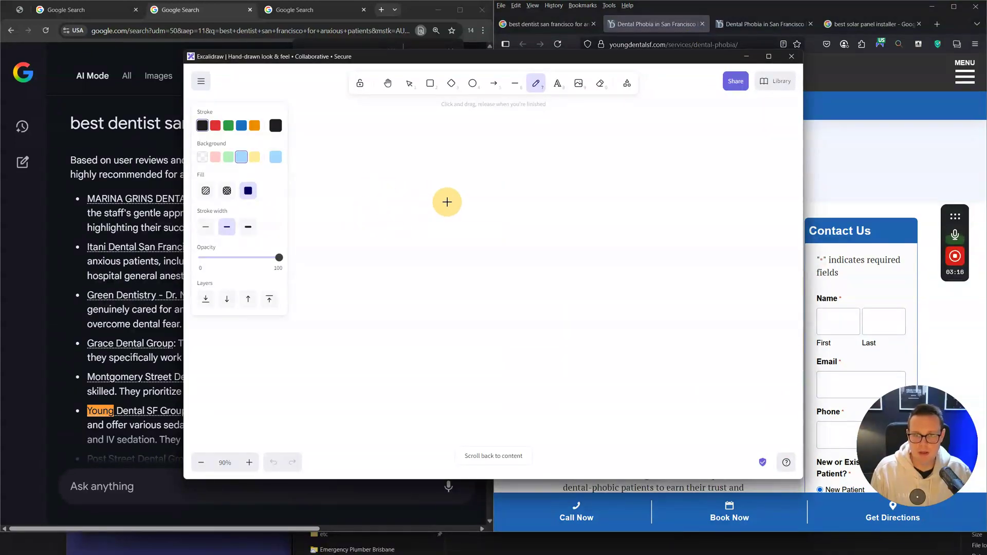
# Step: Sketch an ellipse labelled DX with an arrow up to DP
pyautogui.moveTo(447, 201)
pyautogui.mouseDown()
pyautogui.moveTo(352, 203)
pyautogui.moveTo(434, 238)
pyautogui.moveTo(437, 205)
pyautogui.mouseUp()
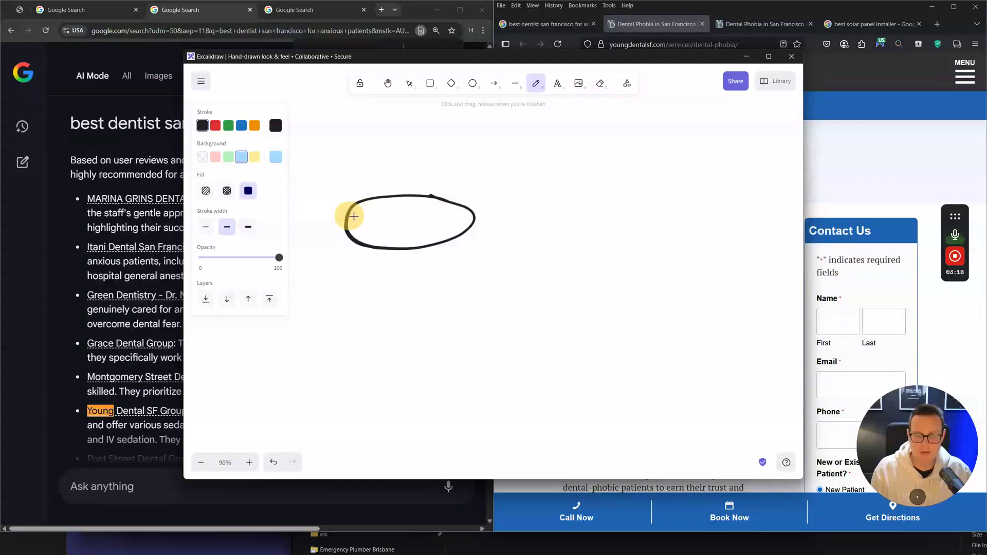
pyautogui.moveTo(375, 209); pyautogui.dragTo(386, 220)
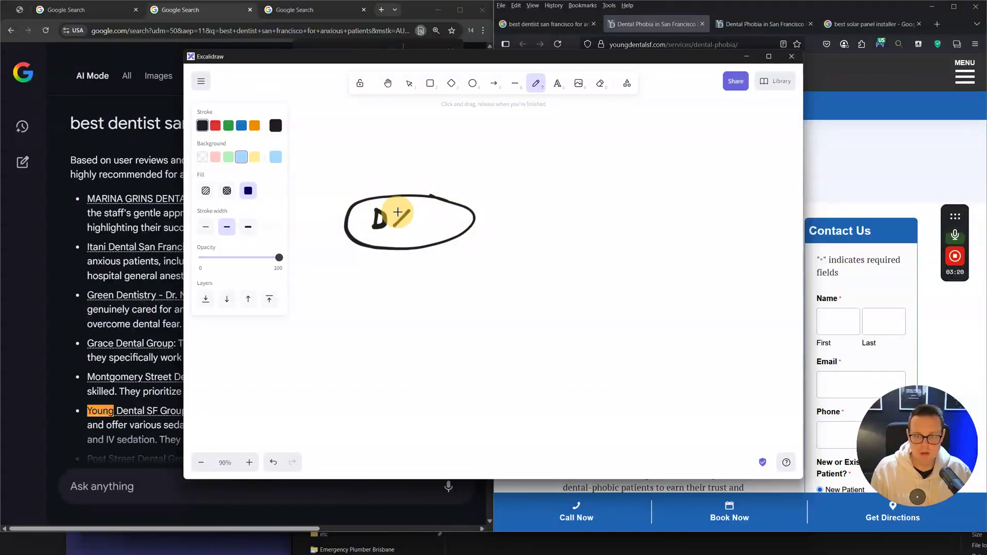
pyautogui.moveTo(398, 212); pyautogui.dragTo(411, 228)
pyautogui.moveTo(472, 211)
pyautogui.mouseDown()
pyautogui.moveTo(497, 171)
pyautogui.moveTo(474, 172)
pyautogui.mouseUp()
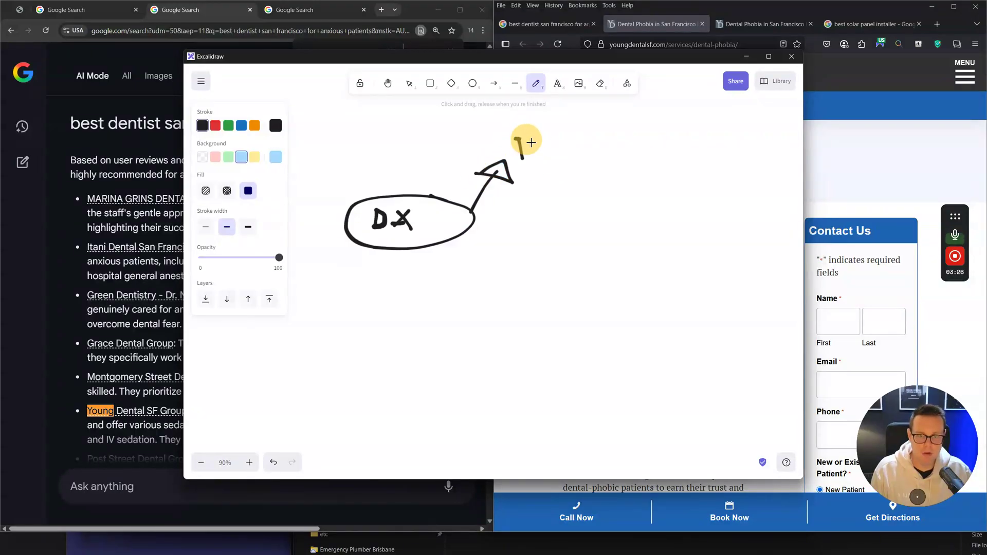
pyautogui.moveTo(531, 142)
pyautogui.mouseDown()
pyautogui.moveTo(523, 159)
pyautogui.moveTo(555, 136)
pyautogui.moveTo(550, 152)
pyautogui.moveTo(577, 163)
pyautogui.mouseUp()
# Step: Add a second arrow from DX rightward to a circled R
pyautogui.scroll(-2, 521, 197)
pyautogui.scroll(2, 520, 196)
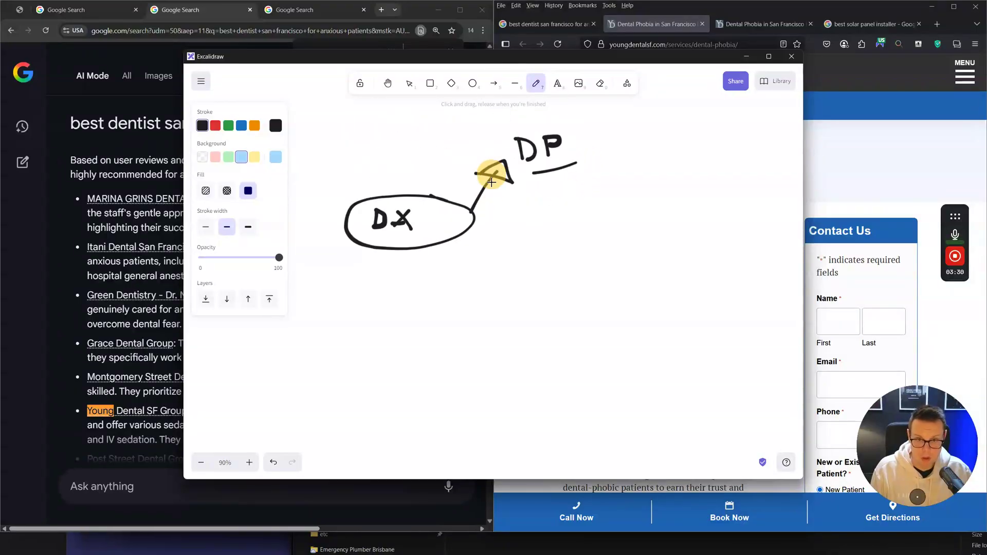
pyautogui.moveTo(478, 220)
pyautogui.mouseDown()
pyautogui.moveTo(566, 249)
pyautogui.moveTo(588, 236)
pyautogui.moveTo(584, 260)
pyautogui.moveTo(590, 252)
pyautogui.mouseUp()
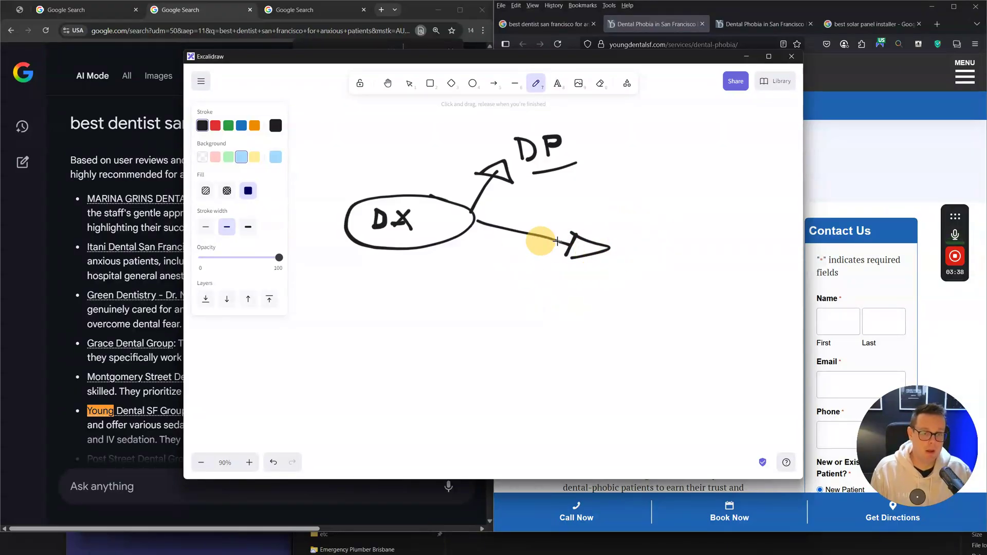
pyautogui.moveTo(625, 233)
pyautogui.mouseDown()
pyautogui.moveTo(625, 260)
pyautogui.moveTo(648, 260)
pyautogui.mouseUp()
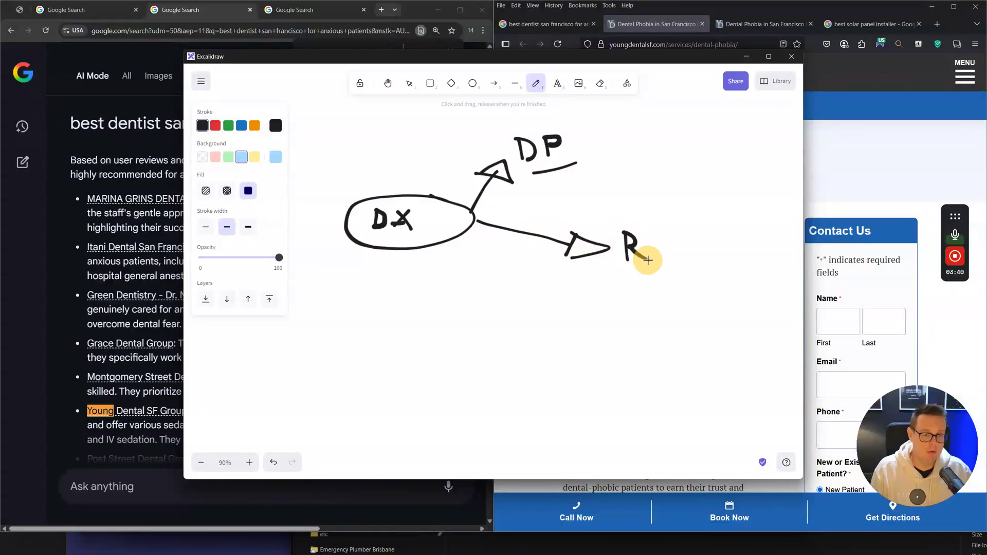
pyautogui.moveTo(641, 224)
pyautogui.mouseDown()
pyautogui.moveTo(591, 252)
pyautogui.moveTo(640, 233)
pyautogui.moveTo(591, 222)
pyautogui.mouseUp()
pyautogui.scroll(-2, 461, 201)
pyautogui.scroll(2, 462, 201)
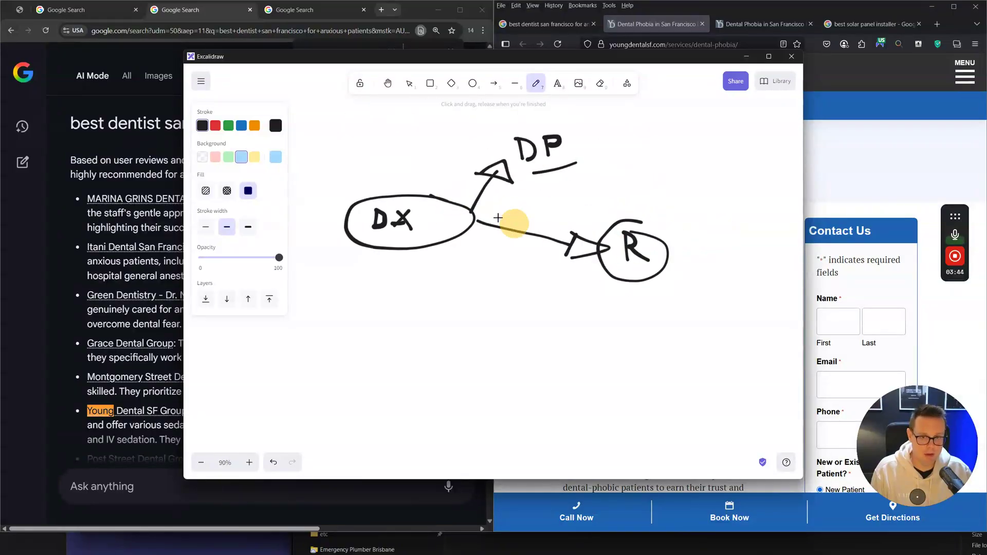
# Step: Draw a third line down from DX, retrace the DP arrow, and shift the window left
pyautogui.moveTo(449, 240)
pyautogui.mouseDown()
pyautogui.moveTo(491, 317)
pyautogui.moveTo(533, 362)
pyautogui.mouseUp()
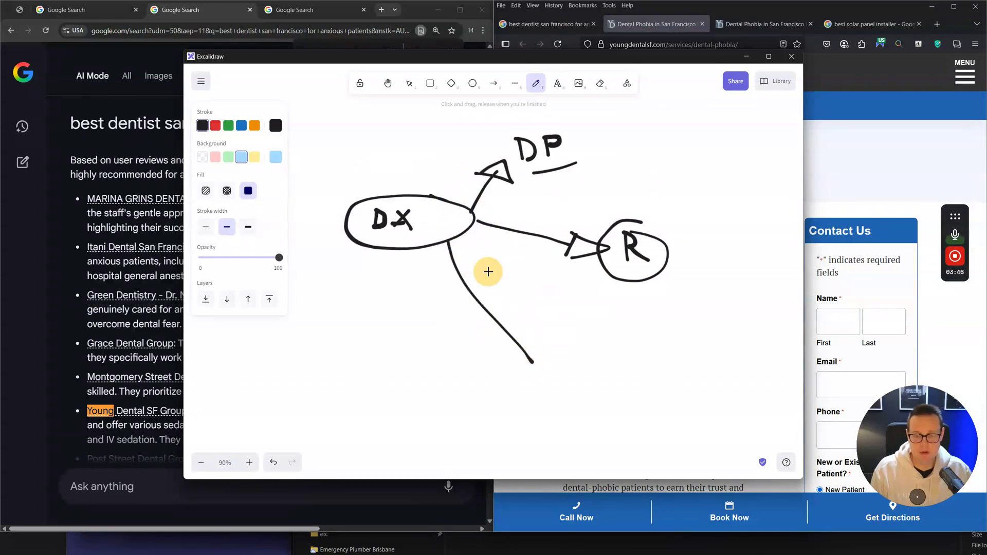
pyautogui.scroll(-2, 471, 208)
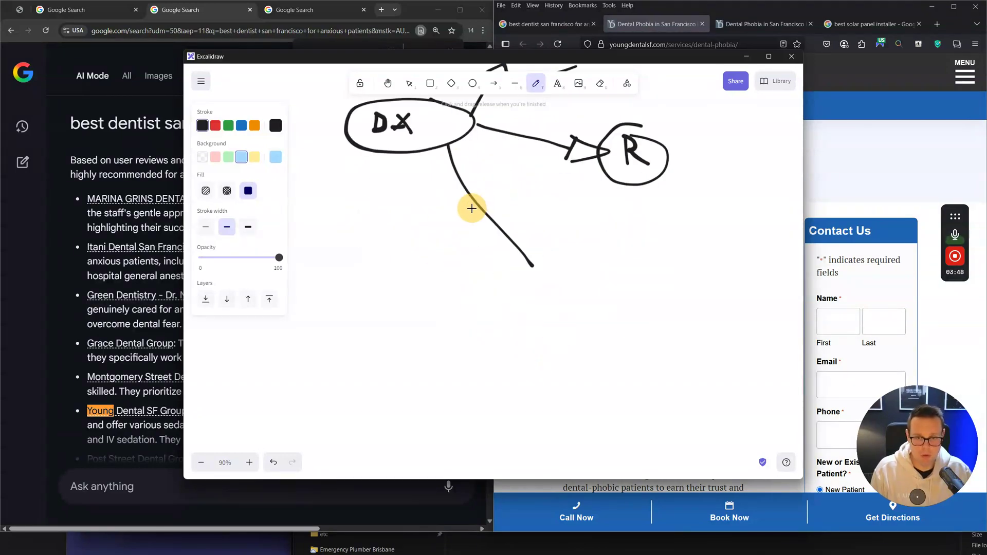
pyautogui.scroll(2, 476, 204)
pyautogui.moveTo(476, 201)
pyautogui.mouseDown()
pyautogui.moveTo(488, 178)
pyautogui.moveTo(479, 201)
pyautogui.mouseUp()
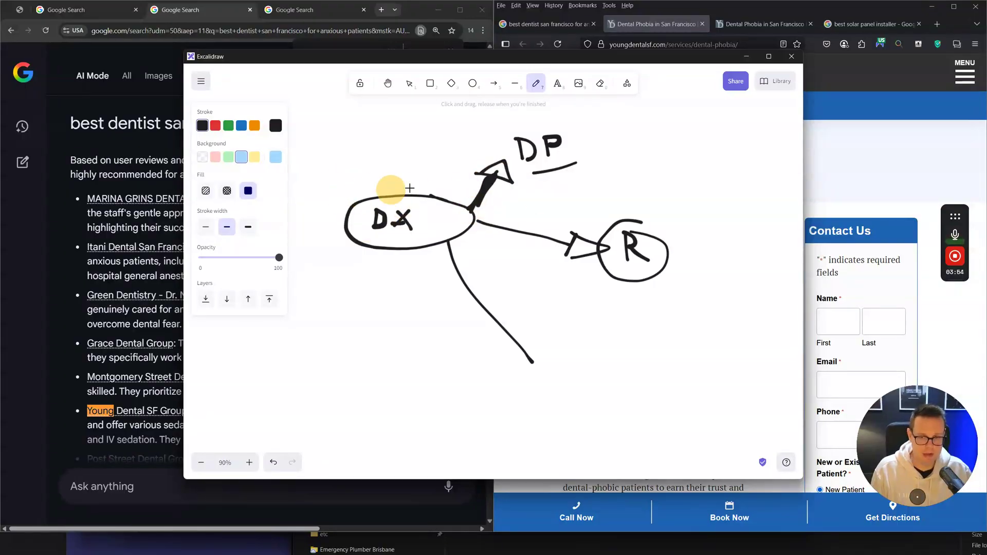
pyautogui.moveTo(424, 145)
pyautogui.mouseDown()
pyautogui.moveTo(412, 167)
pyautogui.moveTo(419, 191)
pyautogui.mouseUp()
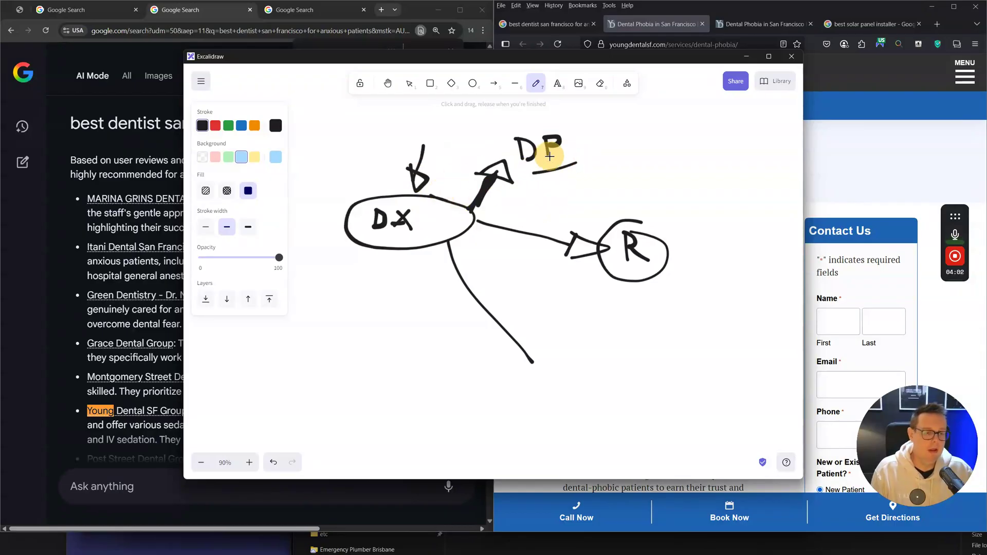
pyautogui.moveTo(650, 57); pyautogui.dragTo(600, 48)
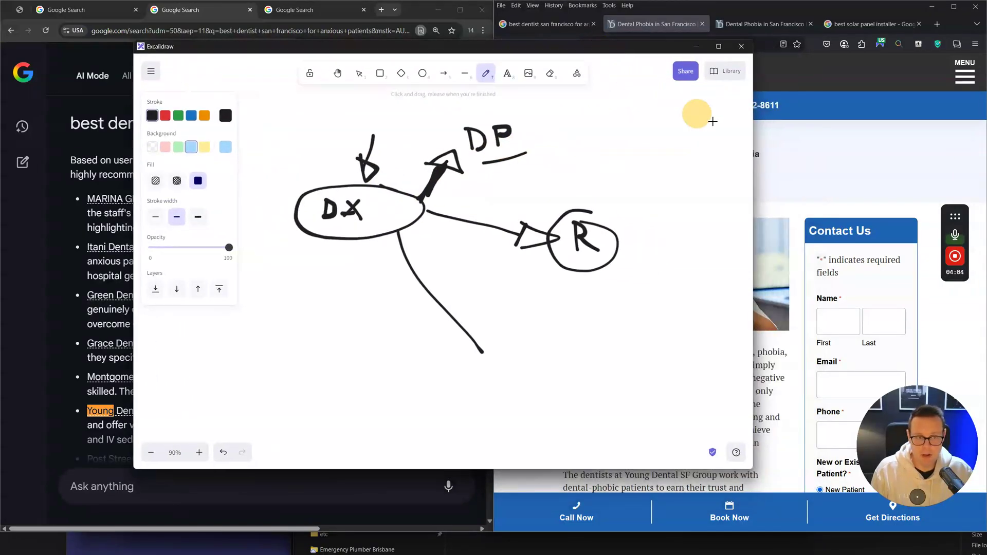
# Step: Bring the Dental Phobia page forward, skim it, and set the page zoom to 130%
pyautogui.click(802, 149)
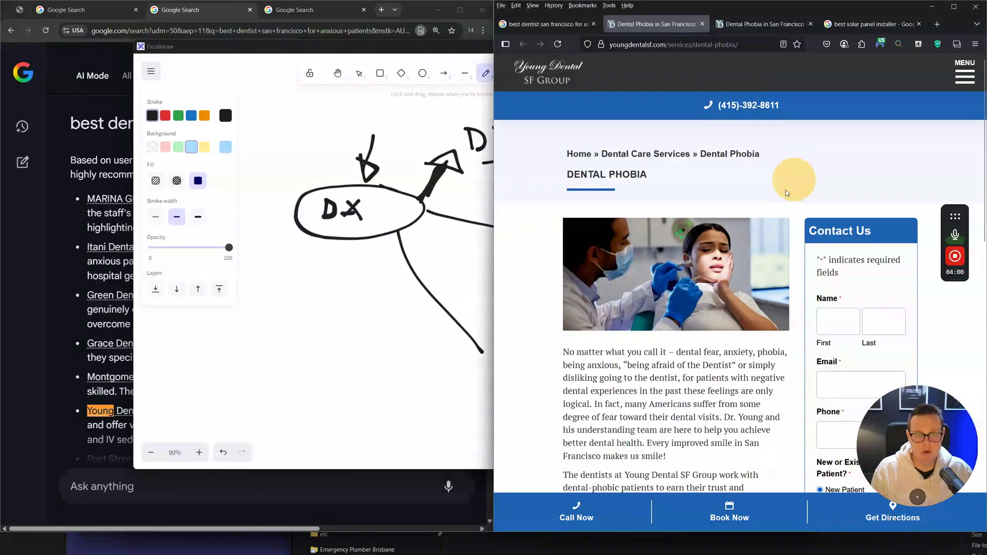
pyautogui.scroll(-4, 666, 183)
pyautogui.scroll(-4, 667, 183)
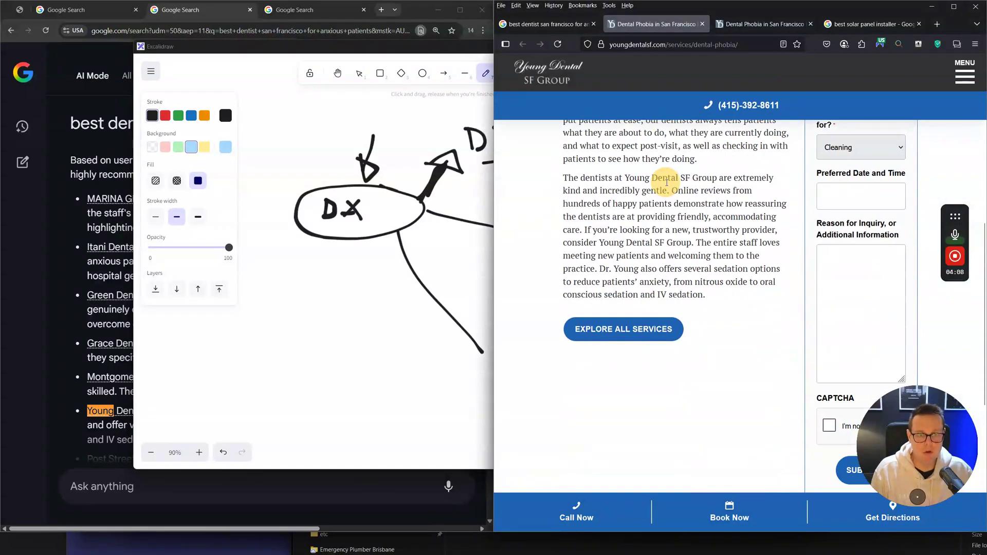
pyautogui.scroll(5, 667, 184)
pyautogui.scroll(-10, 667, 185)
pyautogui.scroll(10, 667, 186)
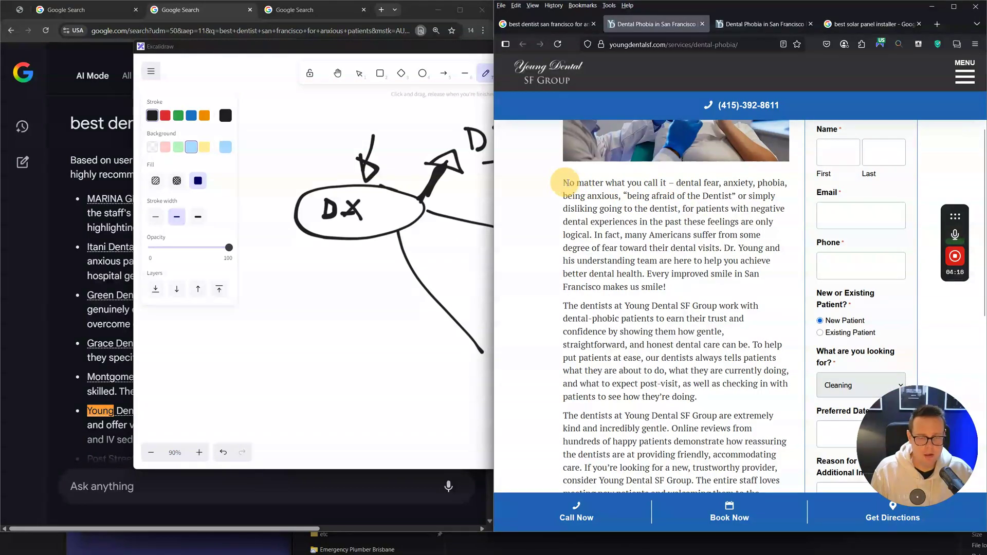
pyautogui.moveTo(564, 182); pyautogui.dragTo(720, 235)
pyautogui.click(702, 223)
pyautogui.hotkey('ctrl', '+')
pyautogui.hotkey('ctrl', '+')
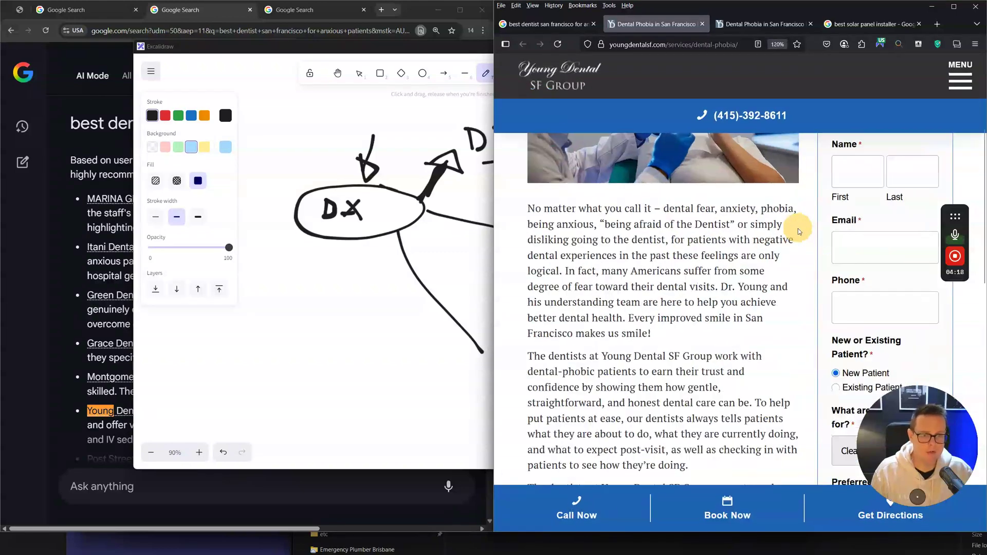
pyautogui.hotkey('ctrl', '+')
pyautogui.hotkey('ctrl', '+')
pyautogui.hotkey('ctrl', '-')
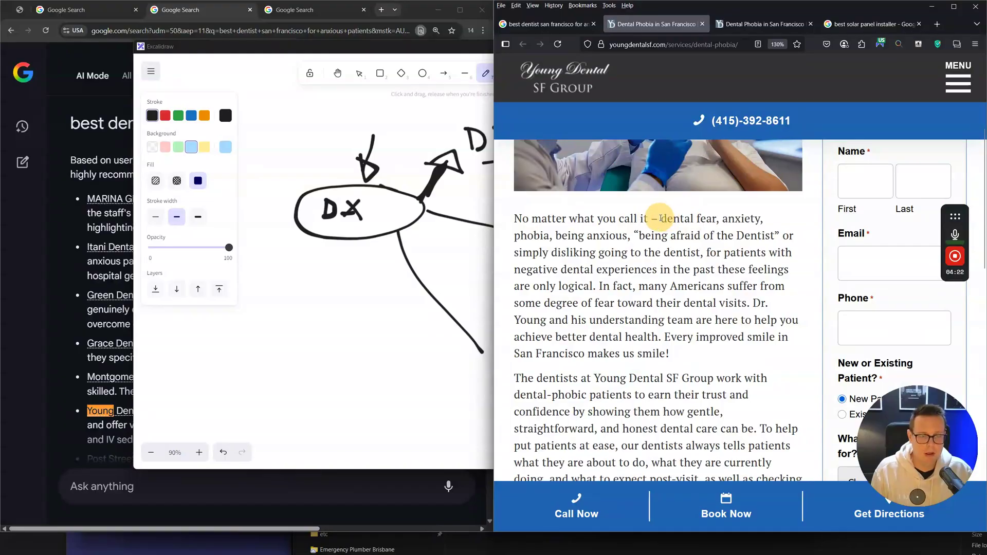
# Step: Highlight the names for dental fear, 'afraid of the Dentist', and the article's opening sentence
pyautogui.moveTo(659, 219); pyautogui.dragTo(772, 235)
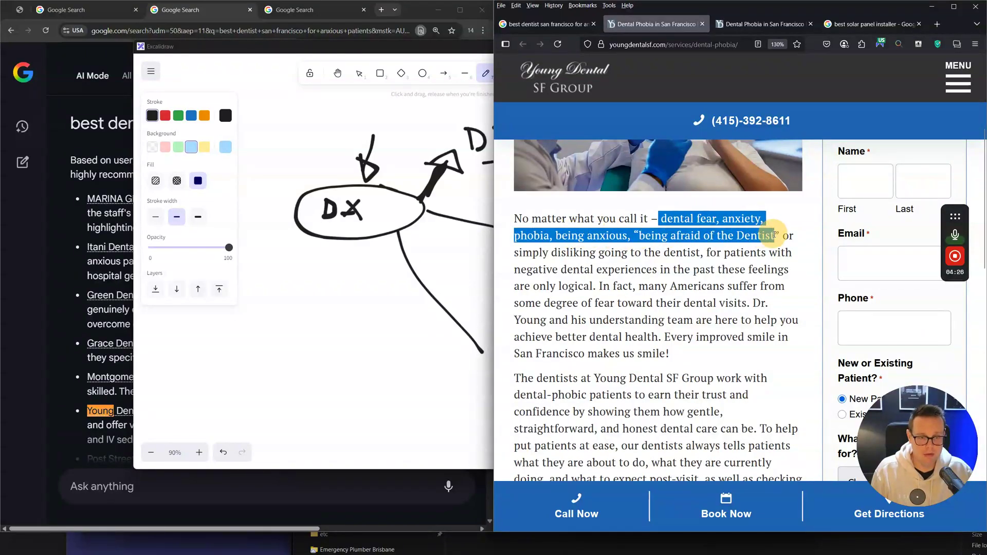
pyautogui.click(766, 232)
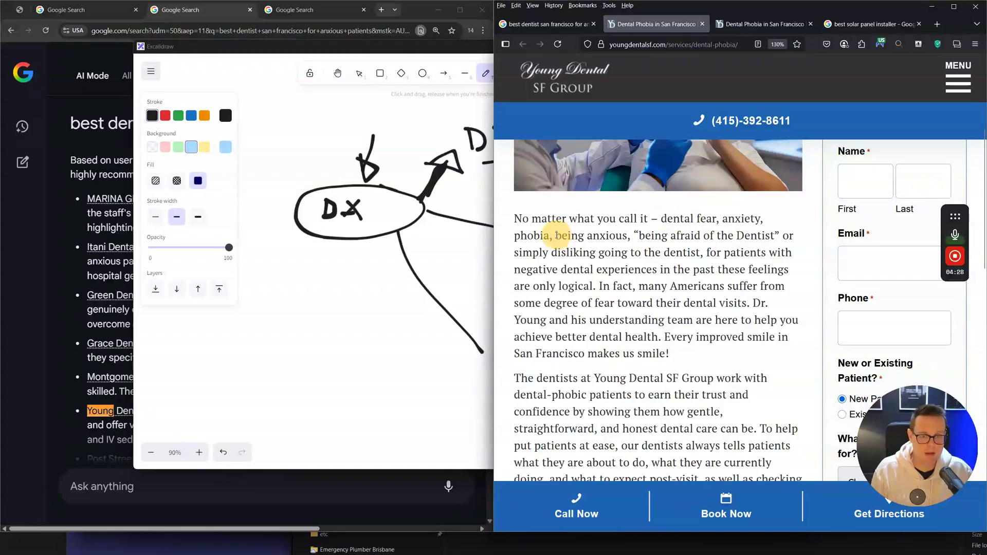
pyautogui.moveTo(634, 235); pyautogui.dragTo(762, 235)
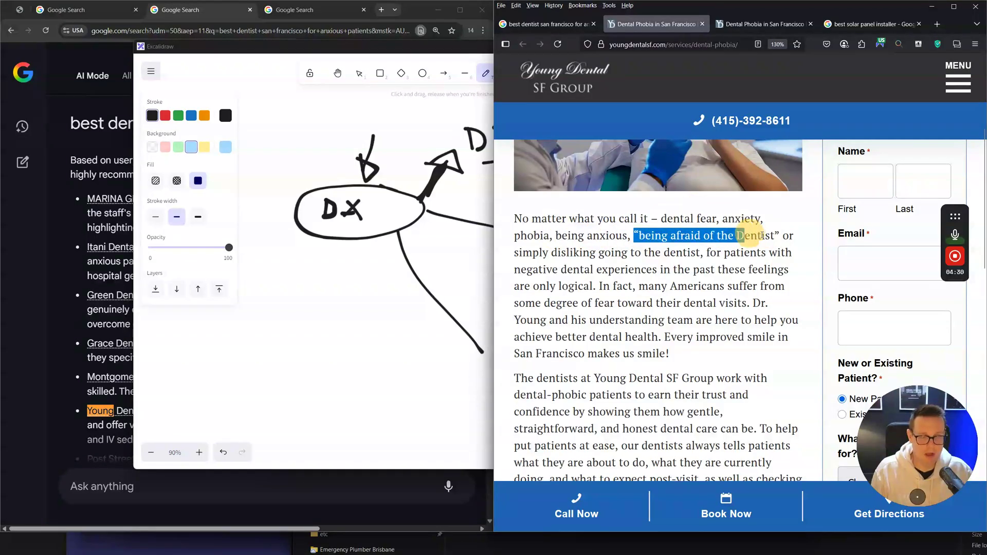
pyautogui.click(776, 235)
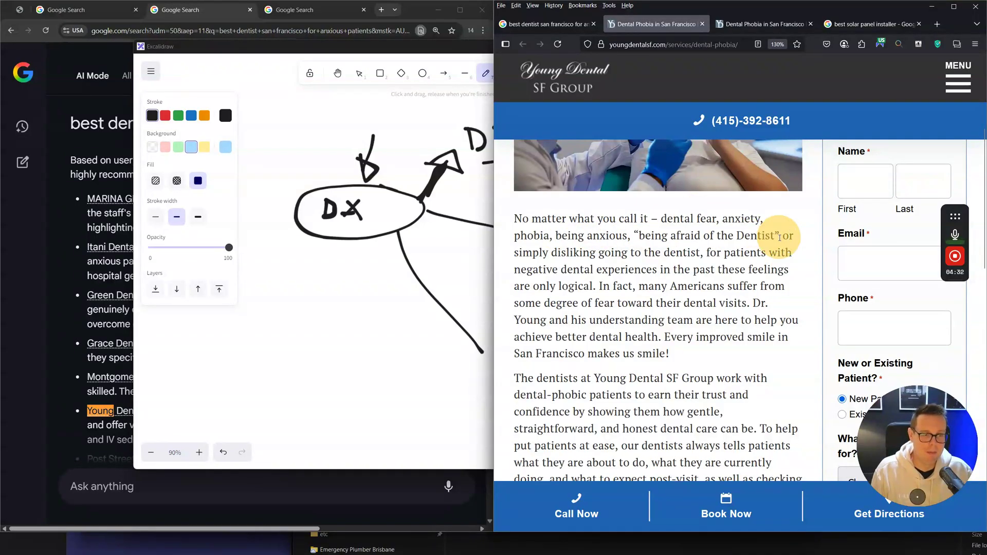
pyautogui.moveTo(778, 235); pyautogui.dragTo(624, 221)
pyautogui.click(624, 254)
pyautogui.moveTo(514, 220); pyautogui.dragTo(665, 254)
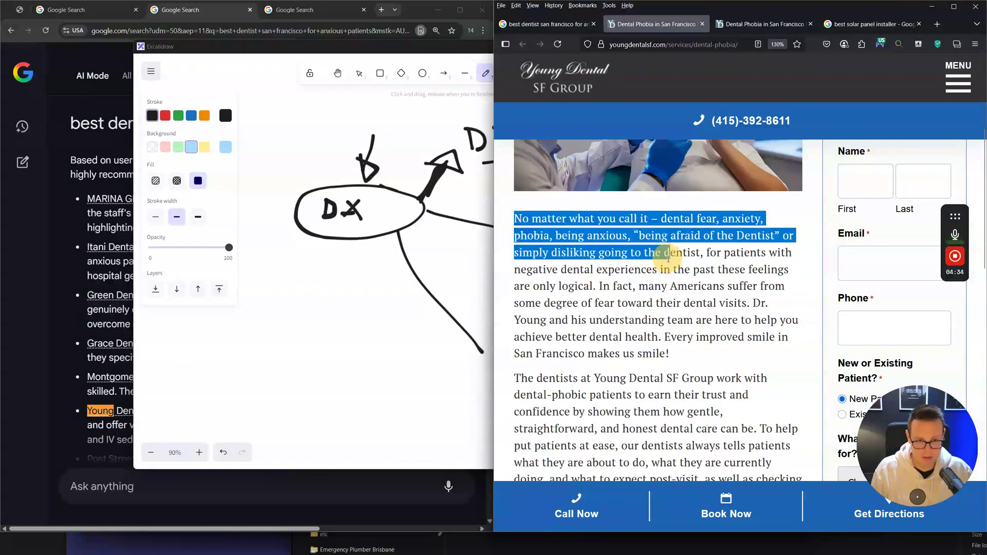
pyautogui.click(675, 259)
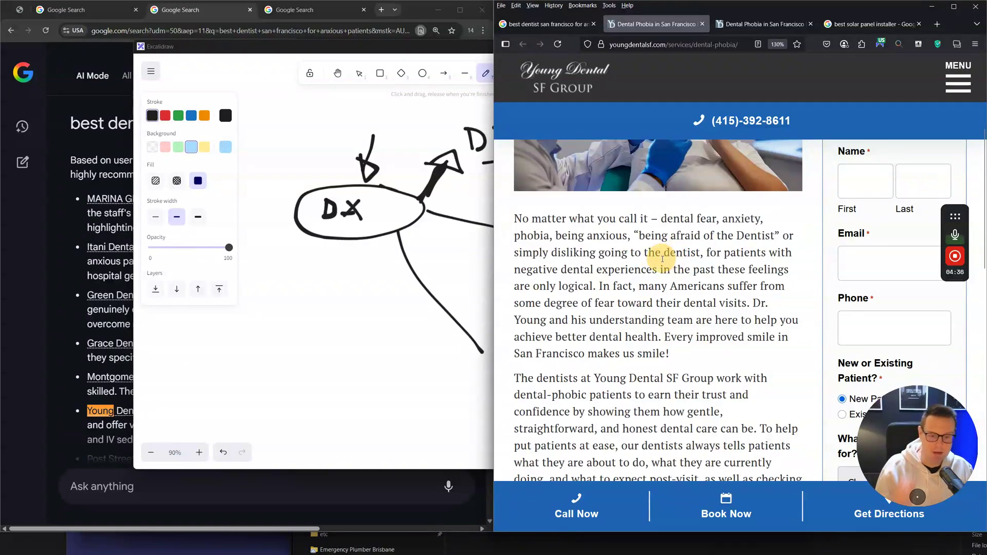
pyautogui.scroll(5, 662, 259)
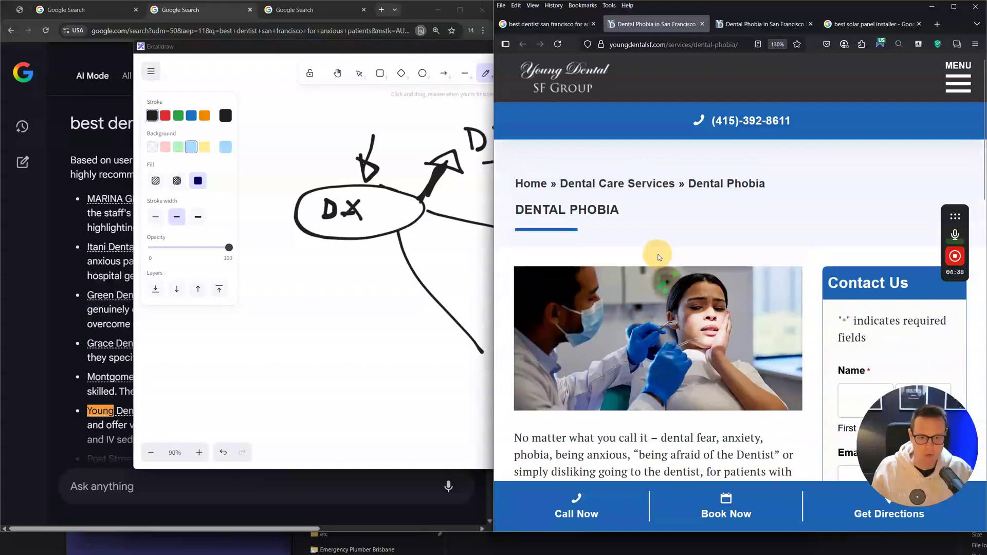
pyautogui.scroll(-4, 658, 254)
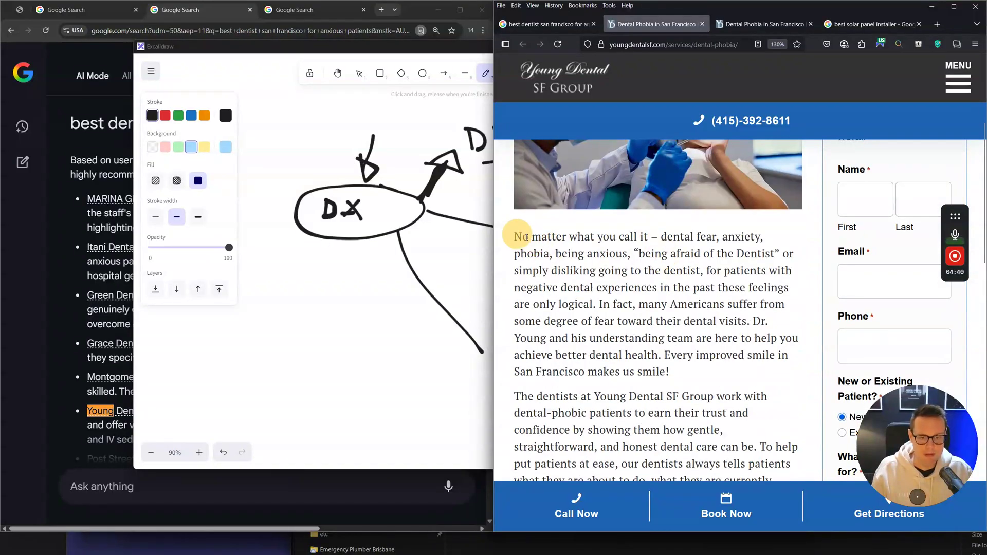
# Step: Highlight 'San Francisco makes us smile', 'Young Dental SF Group' and 'dental-phobic patients'
pyautogui.moveTo(527, 237); pyautogui.dragTo(678, 286)
pyautogui.click(687, 288)
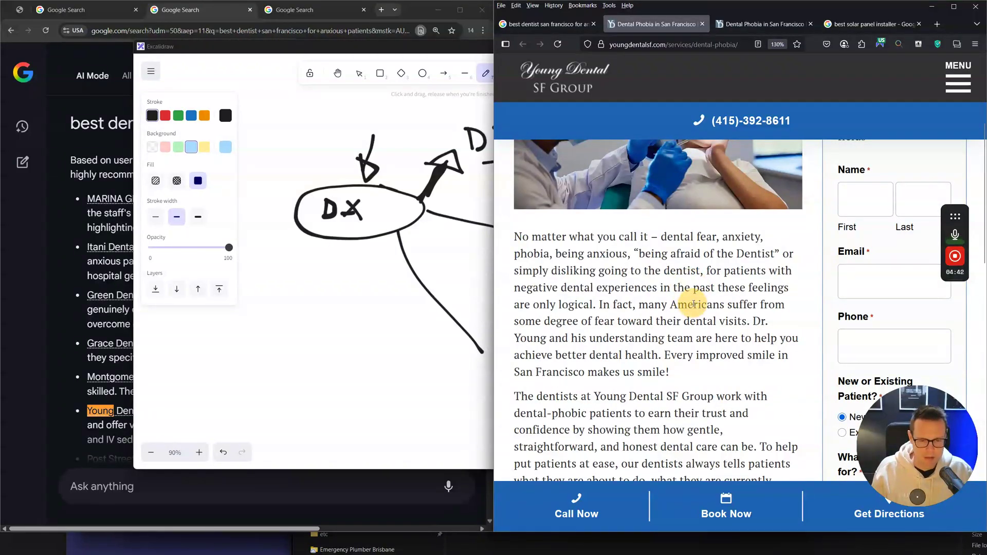
pyautogui.moveTo(515, 371); pyautogui.dragTo(621, 377)
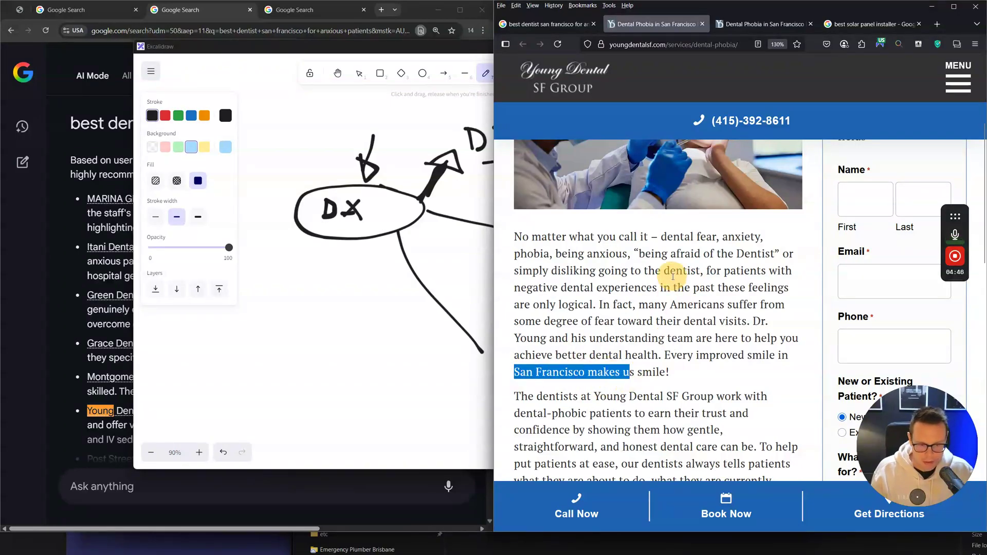
pyautogui.scroll(-3, 696, 241)
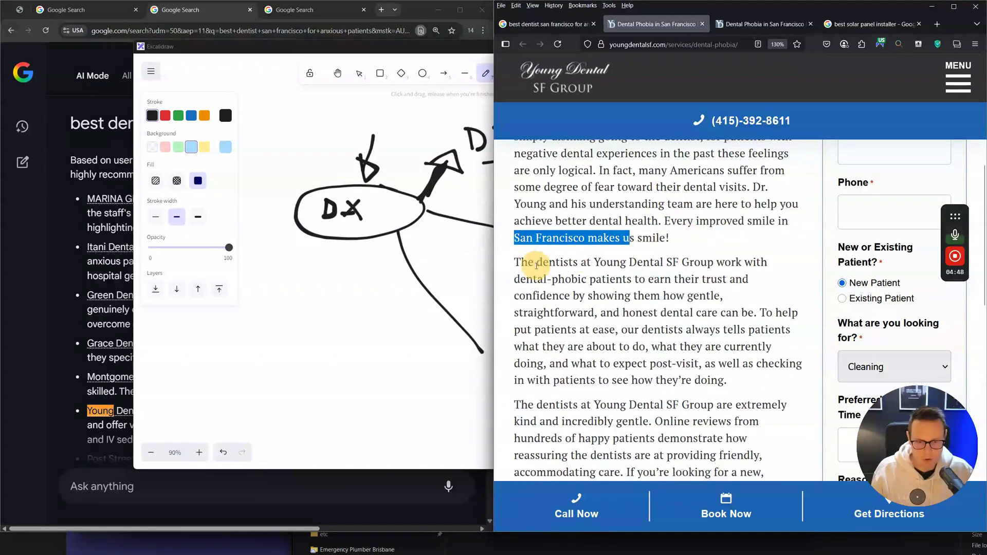
pyautogui.moveTo(597, 262); pyautogui.dragTo(687, 260)
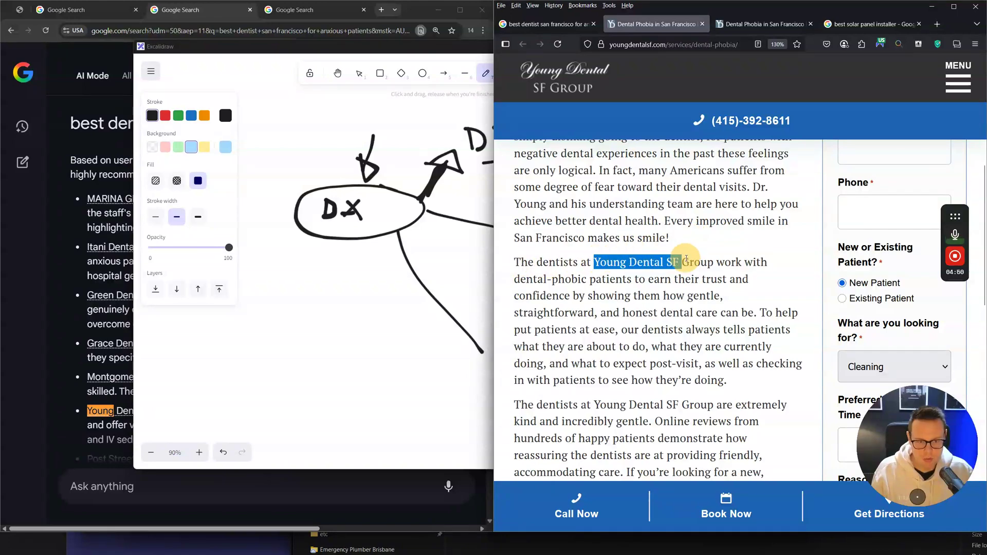
pyautogui.moveTo(535, 262); pyautogui.dragTo(607, 263)
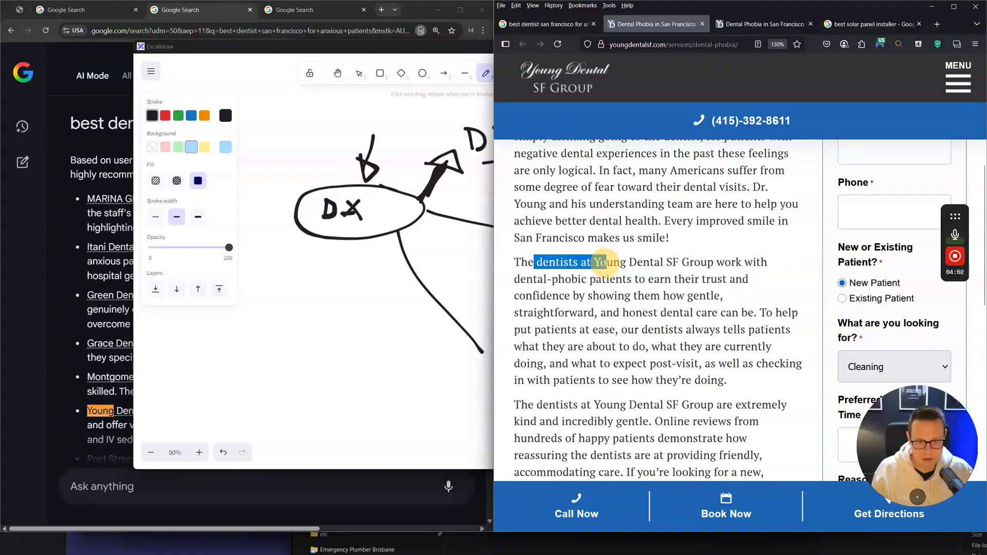
pyautogui.moveTo(514, 279)
pyautogui.mouseDown()
pyautogui.moveTo(628, 280)
pyautogui.moveTo(522, 280)
pyautogui.mouseUp()
pyautogui.click(639, 281)
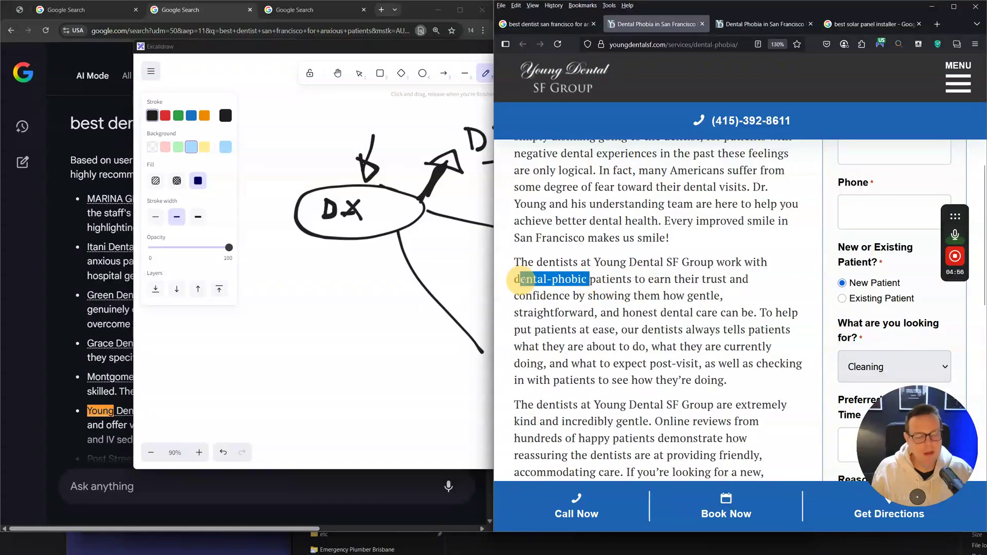
pyautogui.click(546, 277)
pyautogui.scroll(2, 547, 275)
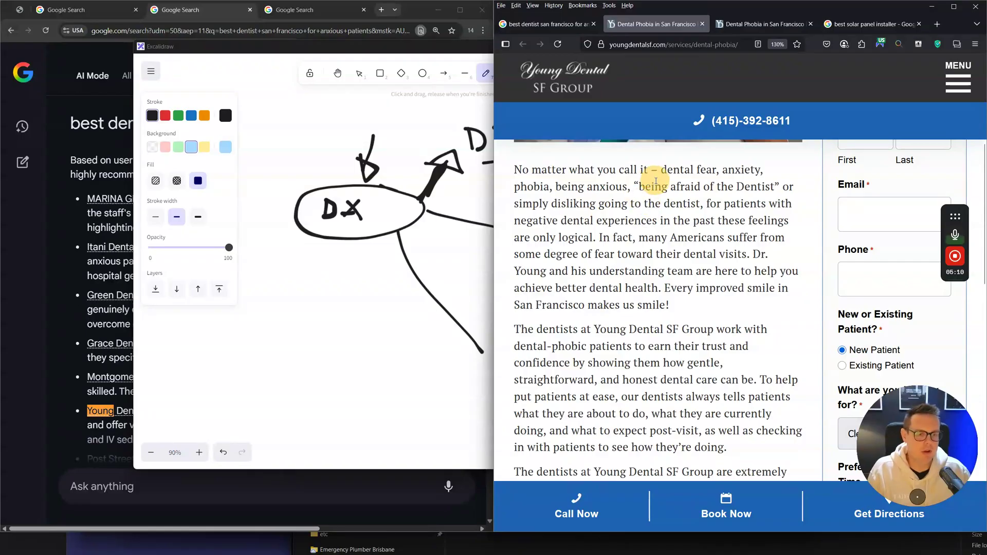
# Step: Highlight the ways to describe dental fear and the paragraph about gentle, accommodating dentists
pyautogui.moveTo(662, 170); pyautogui.dragTo(663, 221)
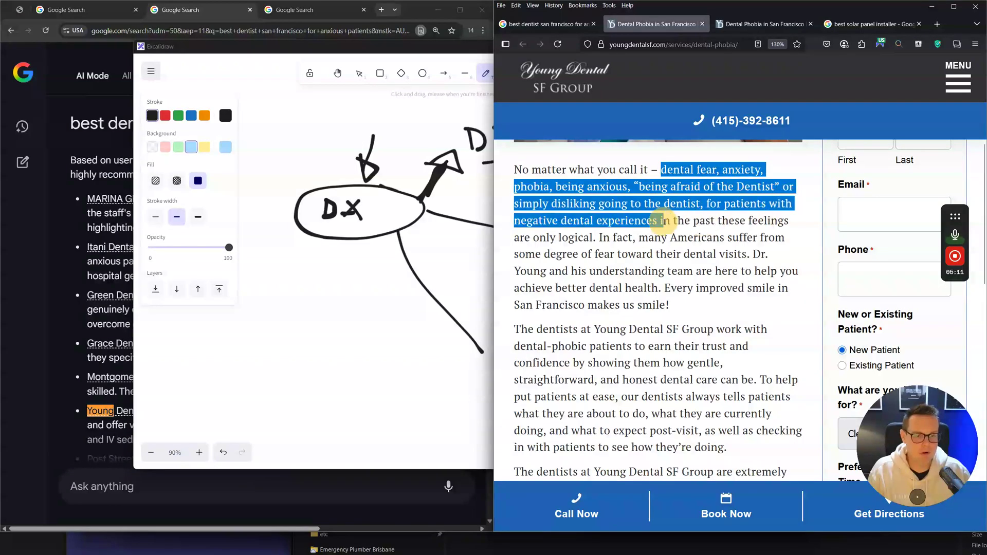
pyautogui.click(665, 221)
pyautogui.scroll(-5, 664, 241)
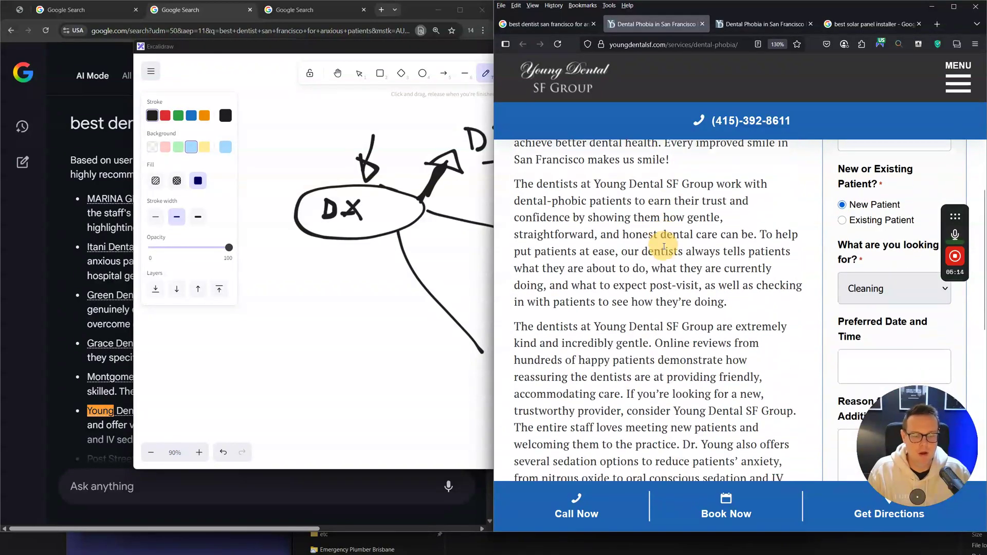
pyautogui.moveTo(514, 205); pyautogui.dragTo(674, 245)
pyautogui.click(674, 246)
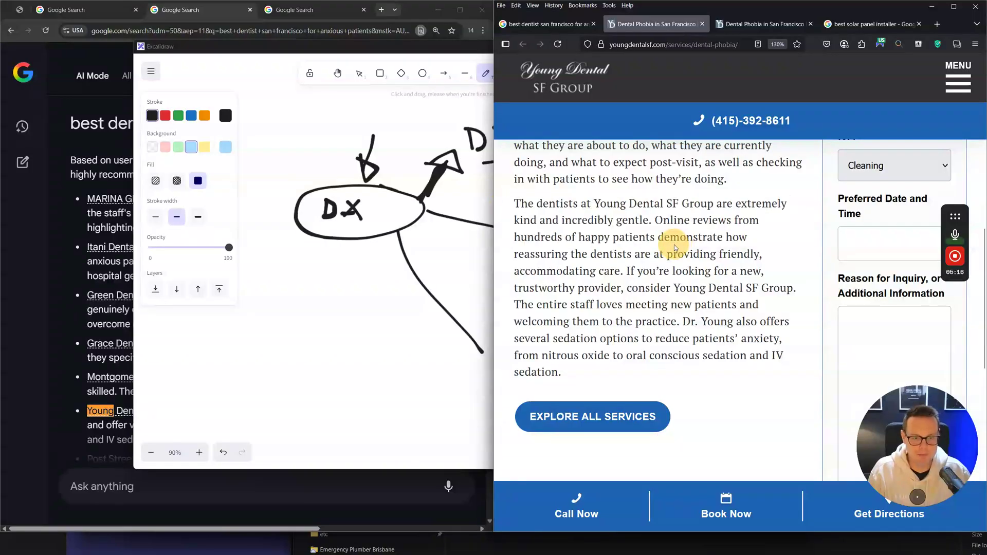
pyautogui.moveTo(514, 204); pyautogui.dragTo(632, 271)
pyautogui.click(631, 271)
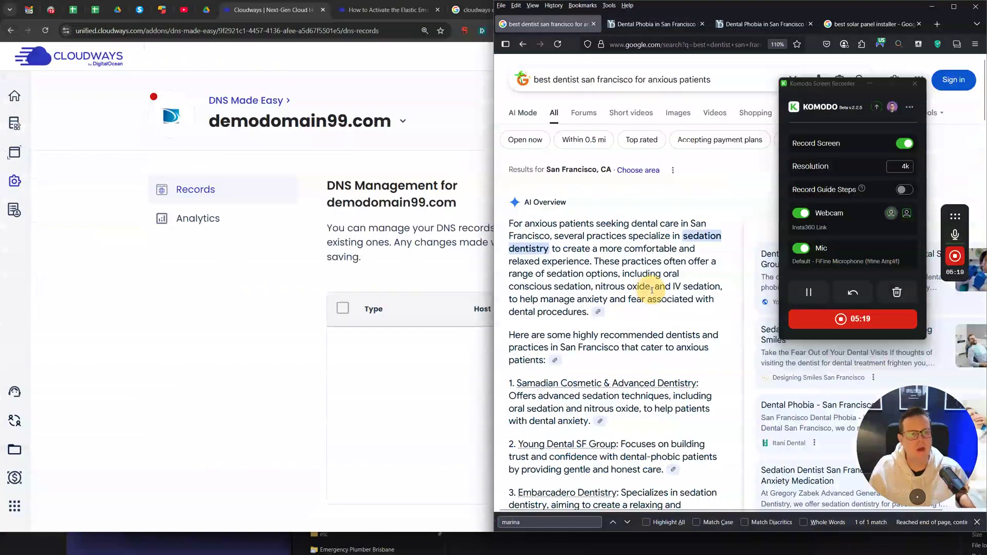
# Step: Bring Cloudways to the front, hide the recorder panel, and show the Add-ons list
pyautogui.click(280, 268)
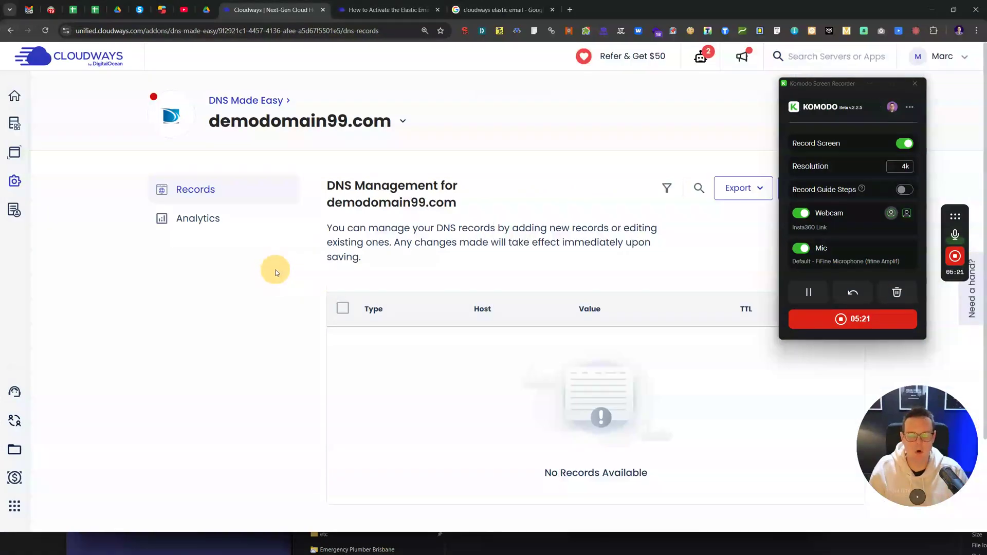
pyautogui.click(18, 186)
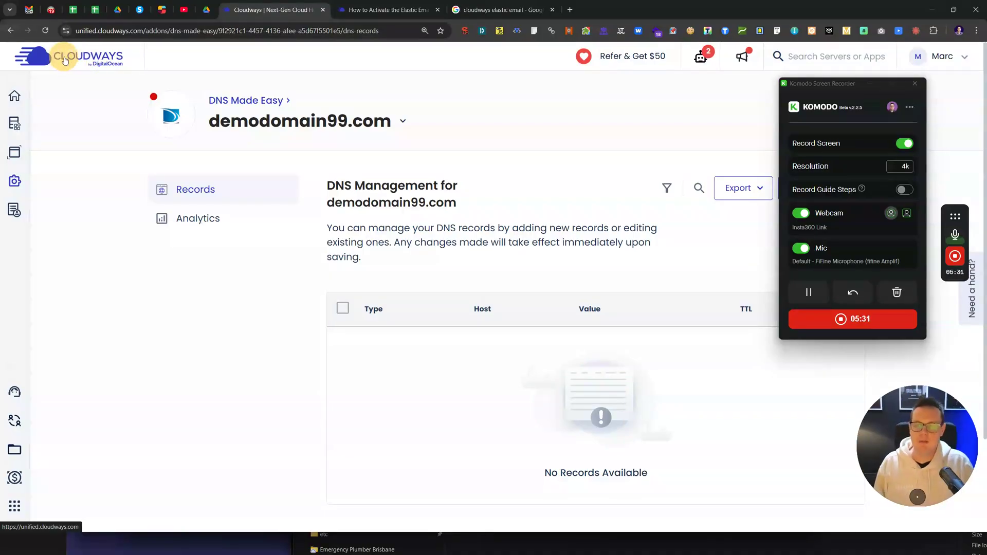
pyautogui.click(245, 103)
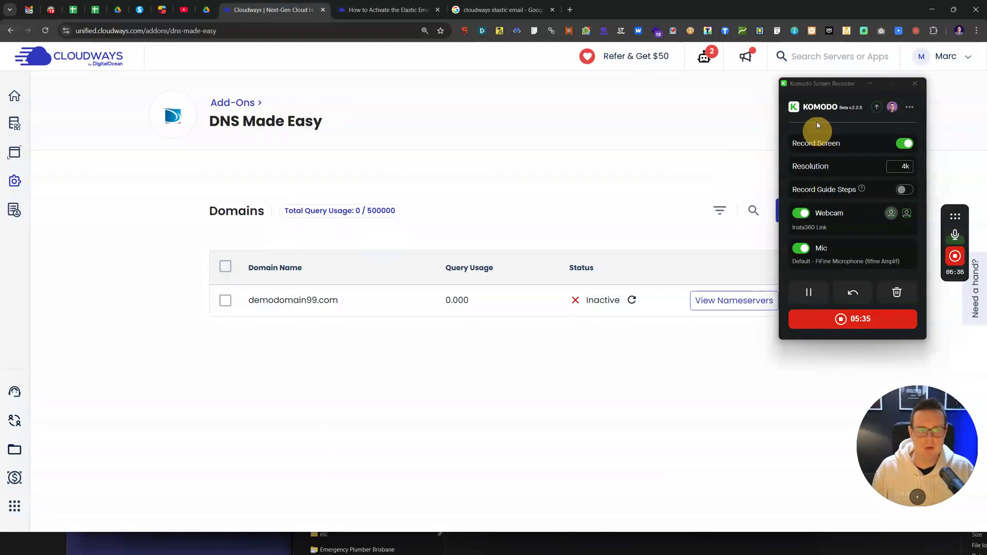
pyautogui.click(872, 83)
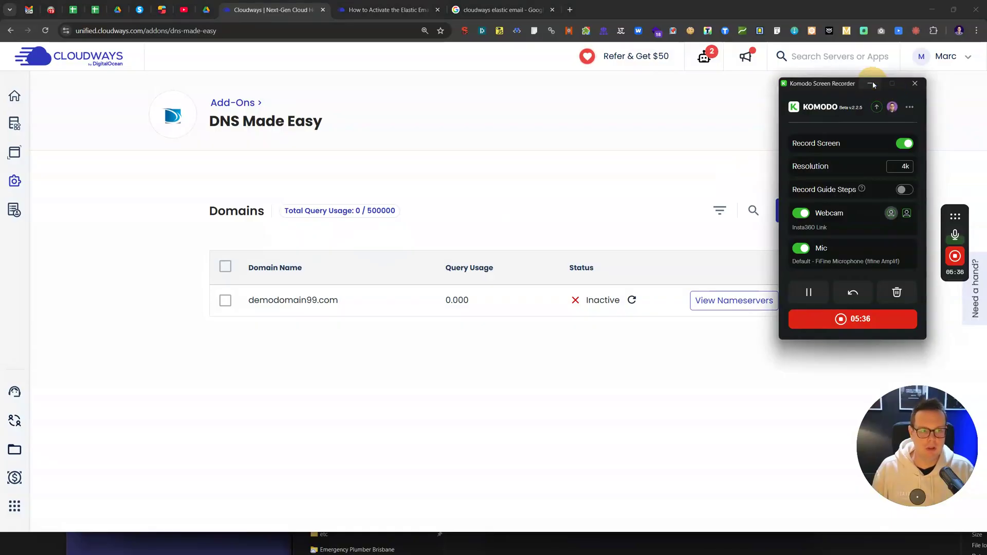
pyautogui.click(872, 84)
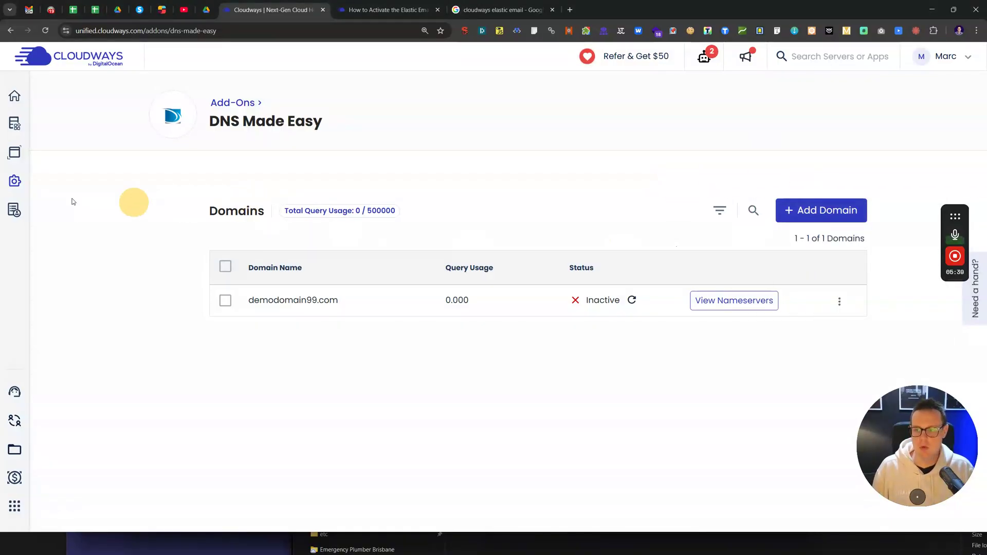
pyautogui.click(15, 181)
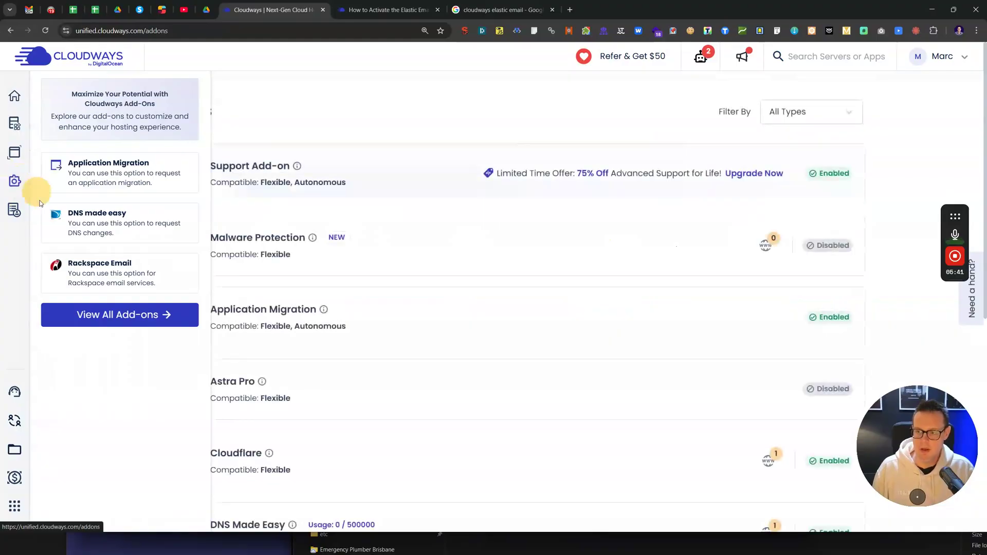
pyautogui.click(108, 316)
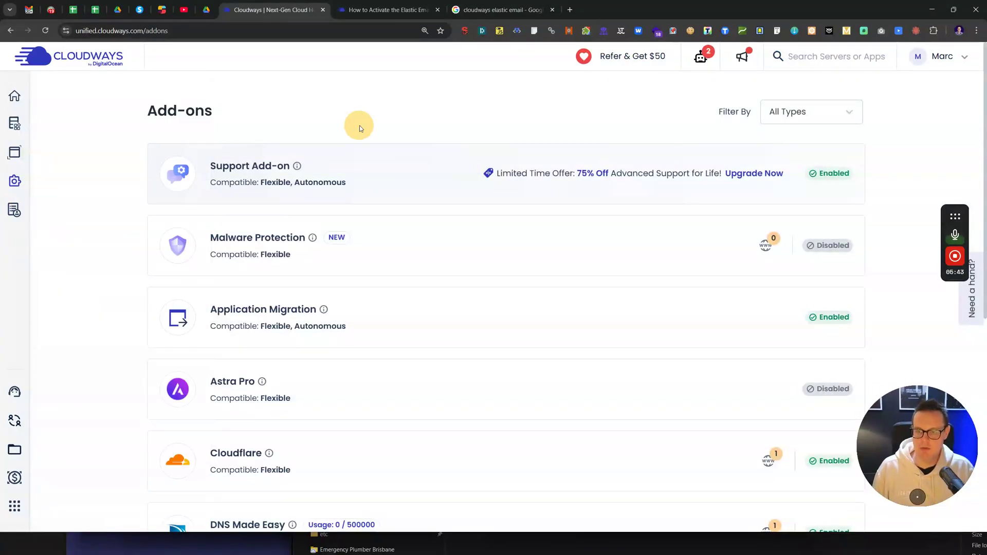
# Step: Zoom in on the add-ons, highlight Elastic Email, and open the DNS Made Easy page
pyautogui.scroll(-7, 358, 129)
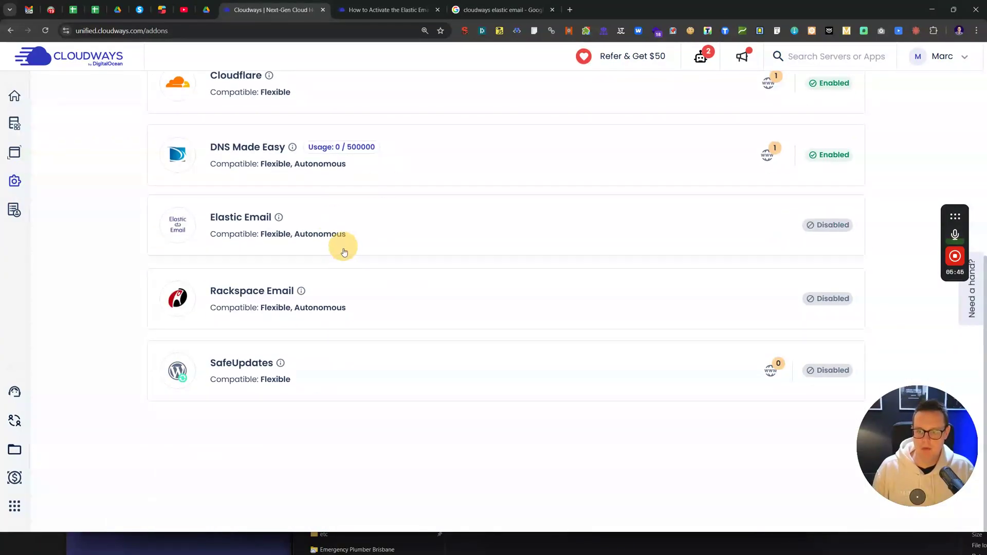
pyautogui.hotkey('ctrl', '+')
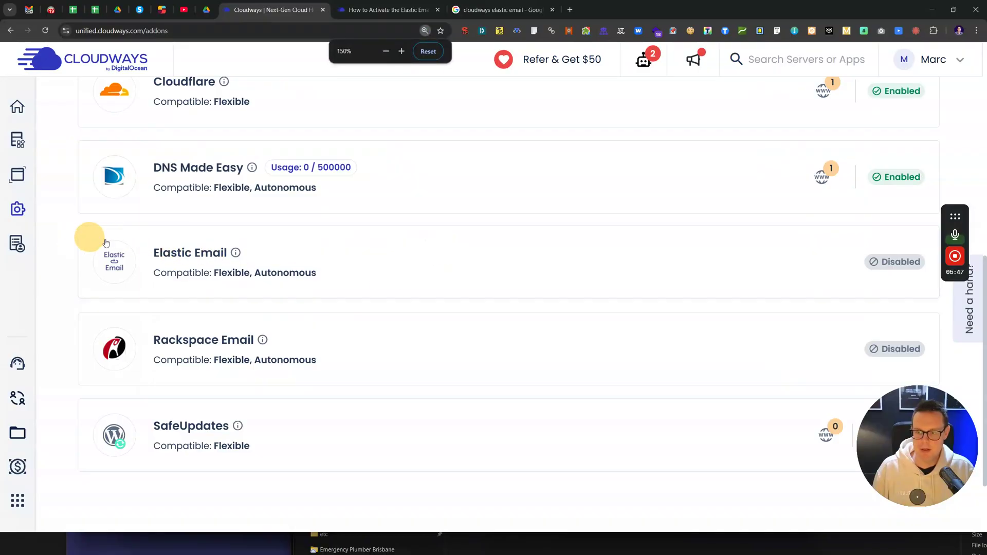
pyautogui.moveTo(88, 235); pyautogui.dragTo(324, 273)
pyautogui.click(66, 224)
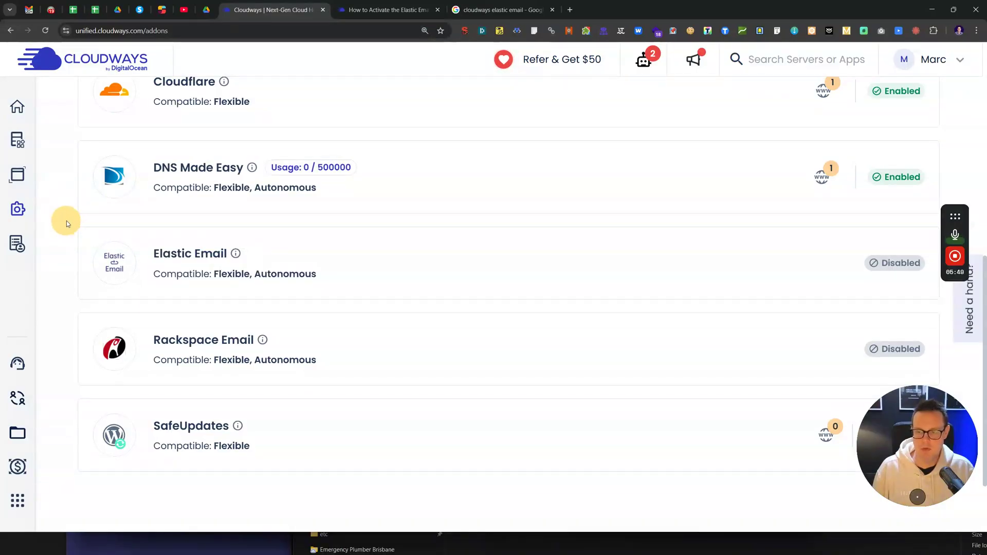
pyautogui.click(214, 169)
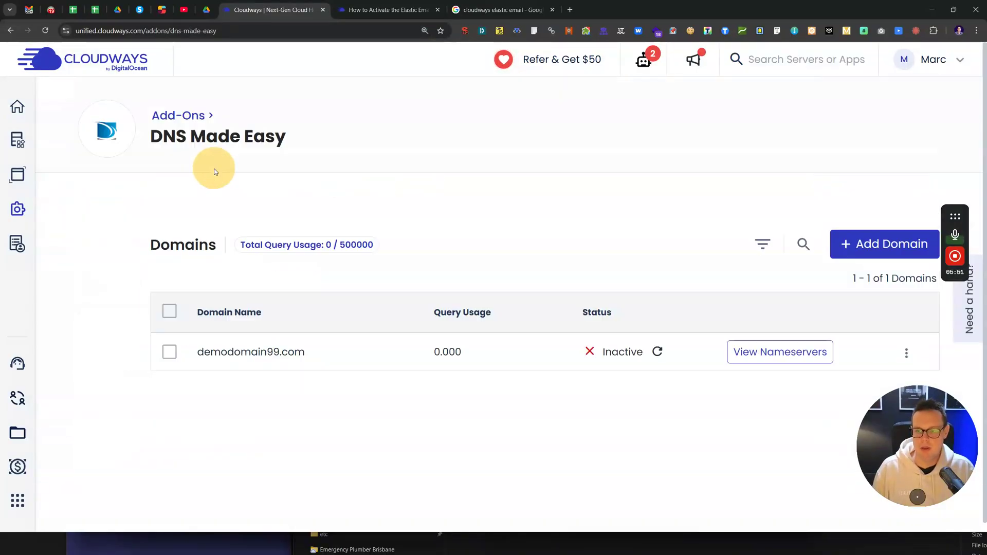
# Step: Add the domain domain9129034.com to DNS Made Easy and save it
pyautogui.click(854, 243)
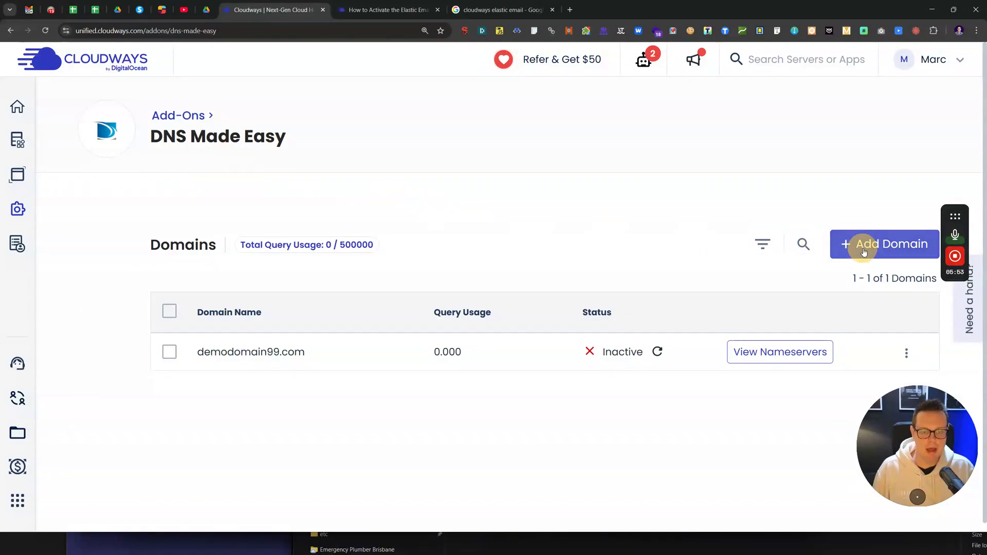
pyautogui.click(409, 287)
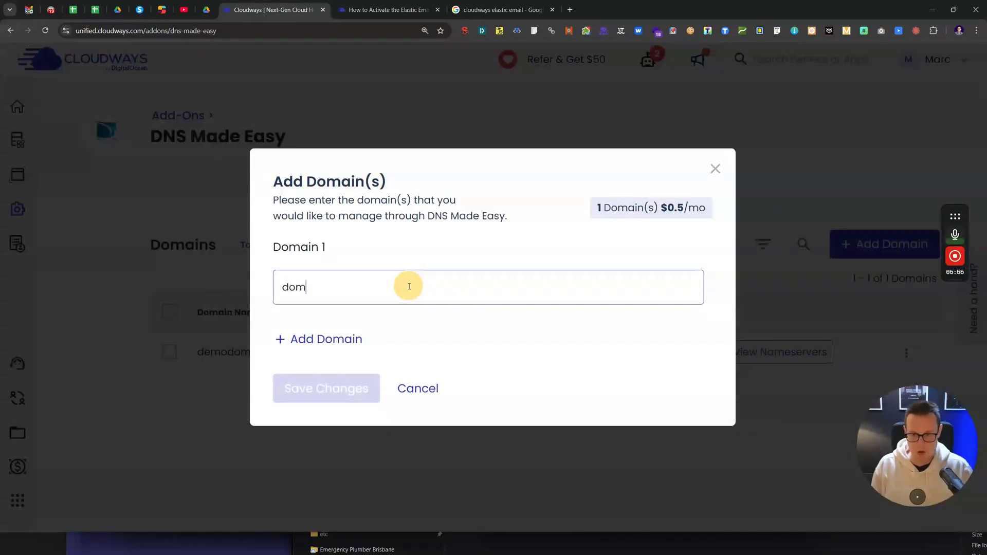
pyautogui.write('domain9129034.com')
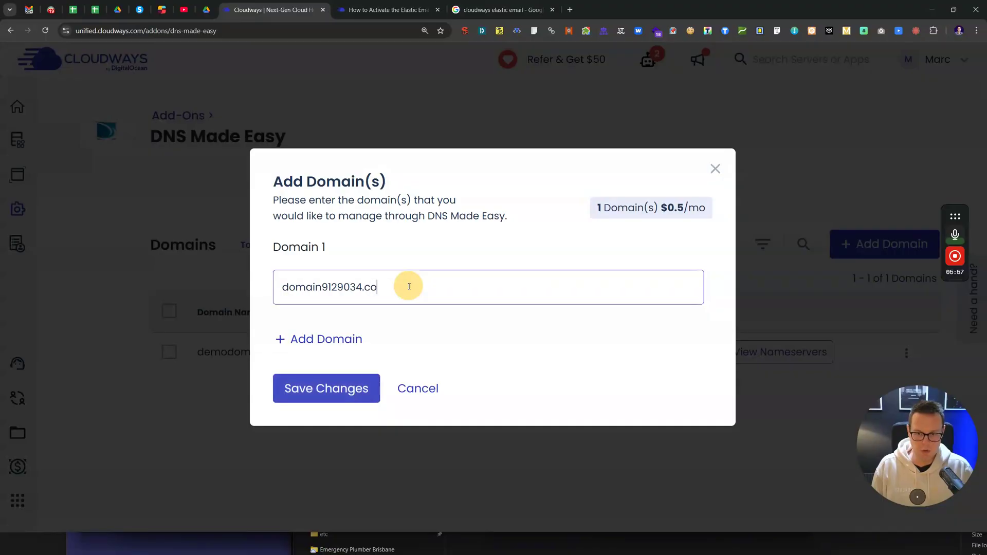
pyautogui.click(345, 392)
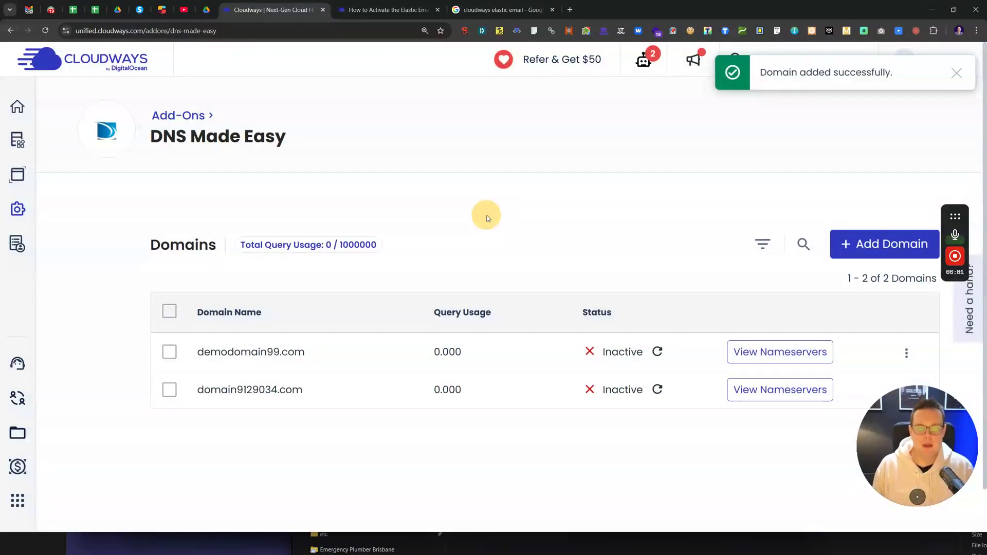
# Step: Screenshot the new domain's nameservers with Nameserver 1 boxed in red, then close them
pyautogui.click(775, 387)
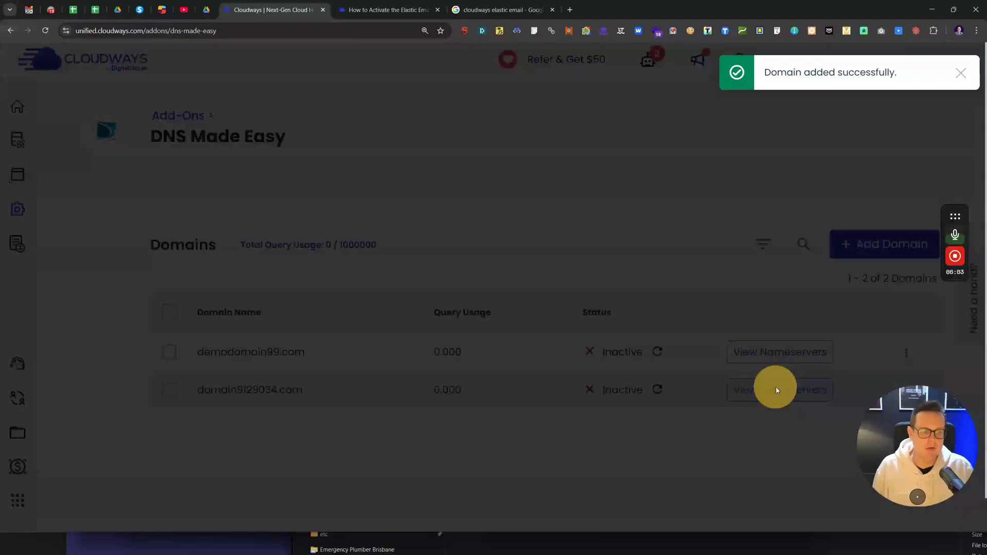
pyautogui.press('Print')
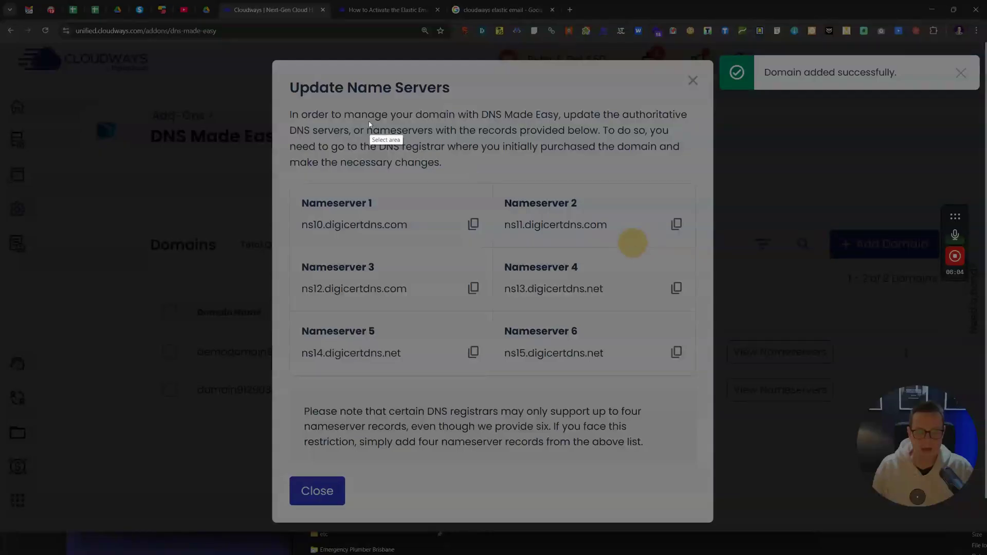
pyautogui.moveTo(254, 50); pyautogui.dragTo(733, 408)
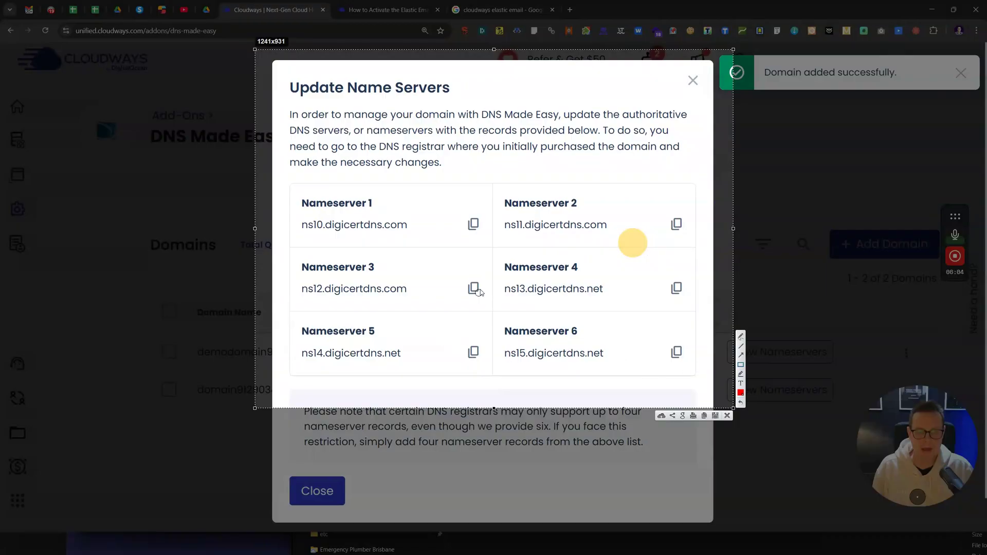
pyautogui.moveTo(296, 184)
pyautogui.mouseDown()
pyautogui.moveTo(469, 252)
pyautogui.moveTo(496, 250)
pyautogui.mouseUp()
pyautogui.click(728, 415)
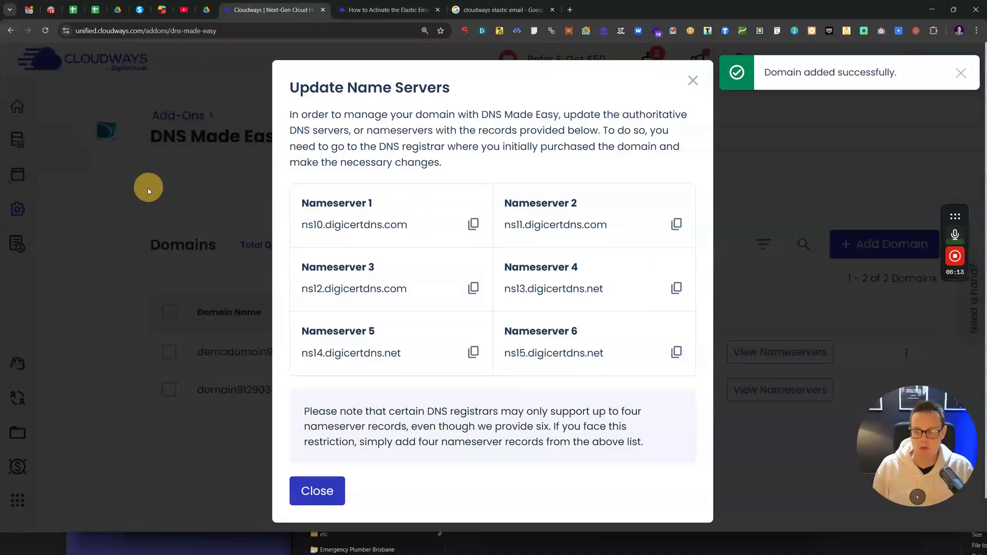
pyautogui.click(189, 197)
pyautogui.scroll(-1, 920, 357)
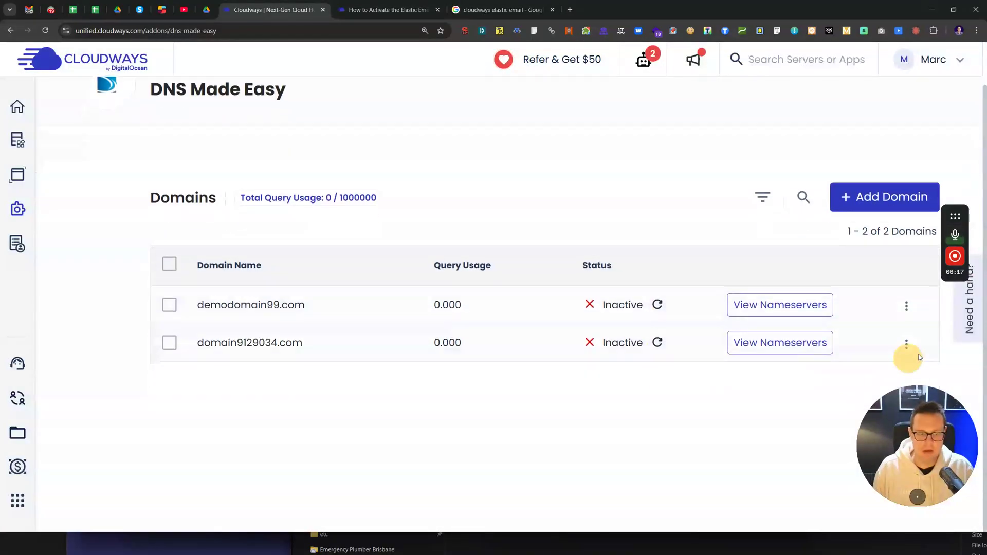
pyautogui.click(906, 343)
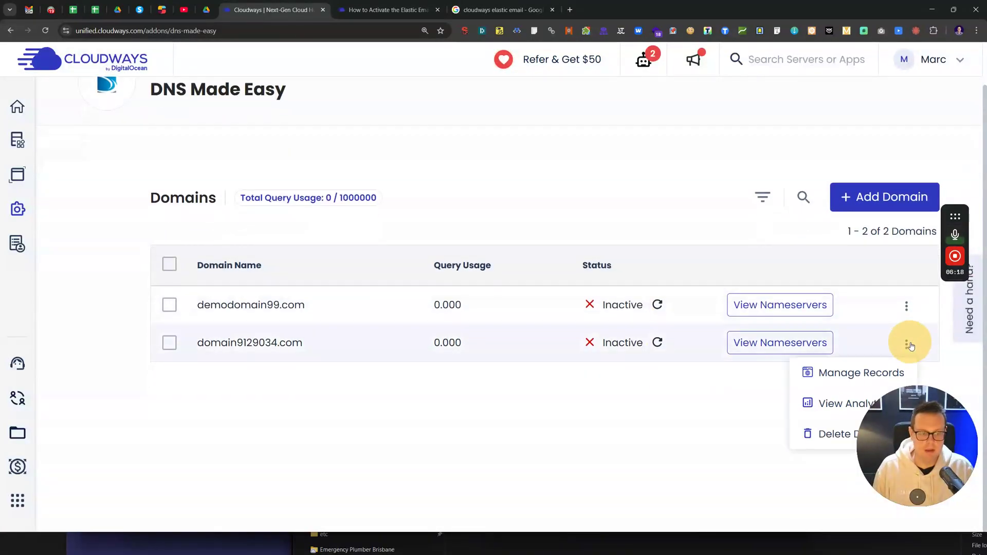
# Step: Open the new domain's DNS records at 125% zoom and start a record named '@', reviewing TTL choices
pyautogui.click(857, 373)
pyautogui.hotkey('ctrl', '-')
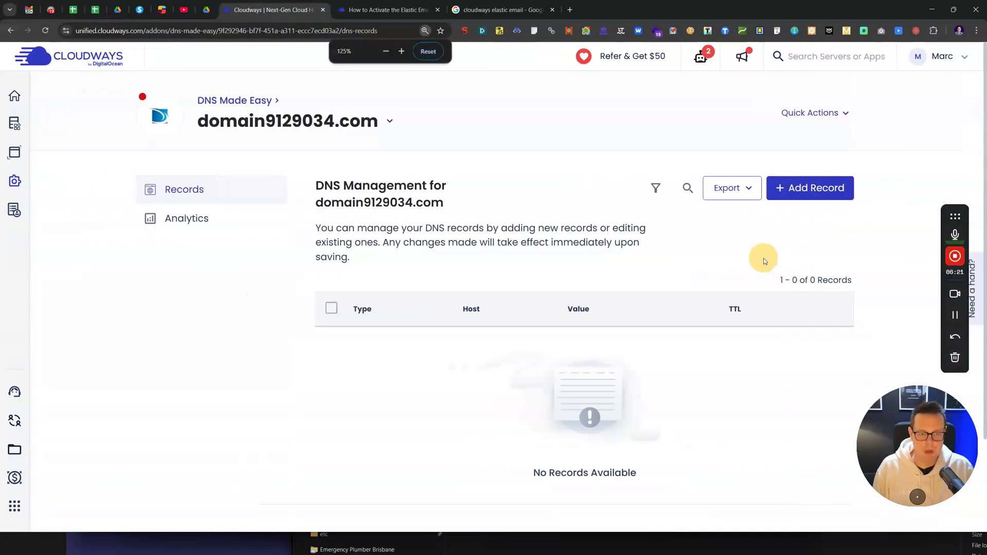
pyautogui.click(825, 188)
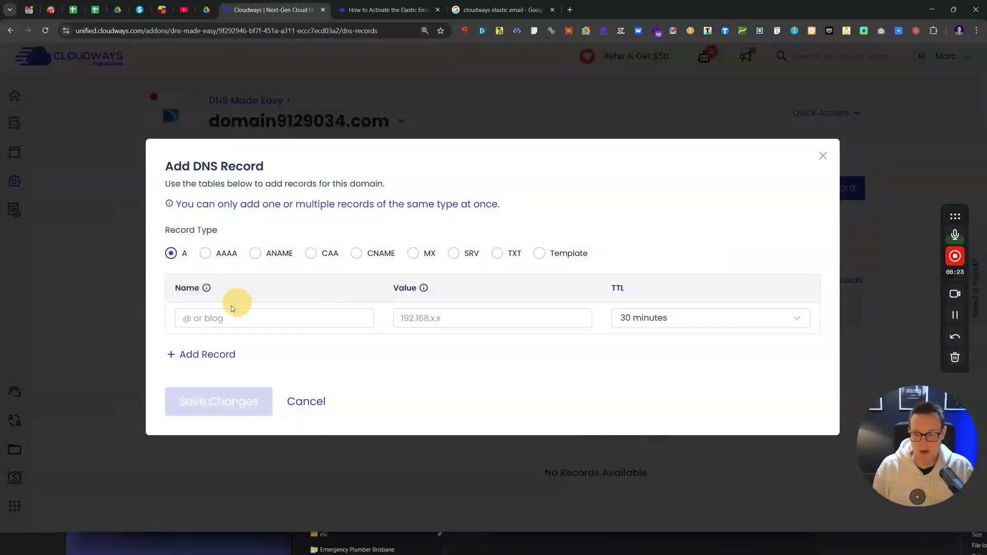
pyautogui.click(247, 315)
pyautogui.write('@')
pyautogui.click(437, 319)
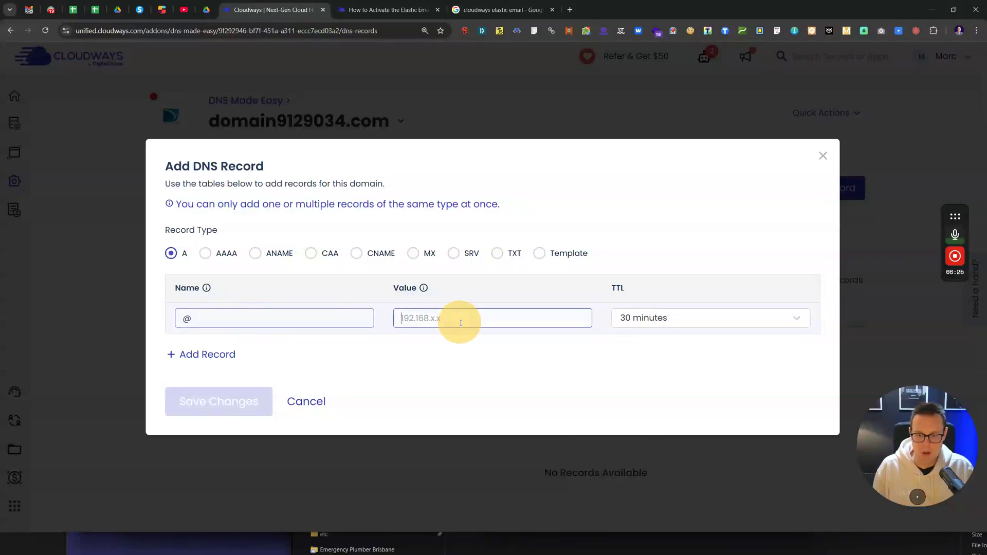
pyautogui.click(619, 311)
pyautogui.click(639, 357)
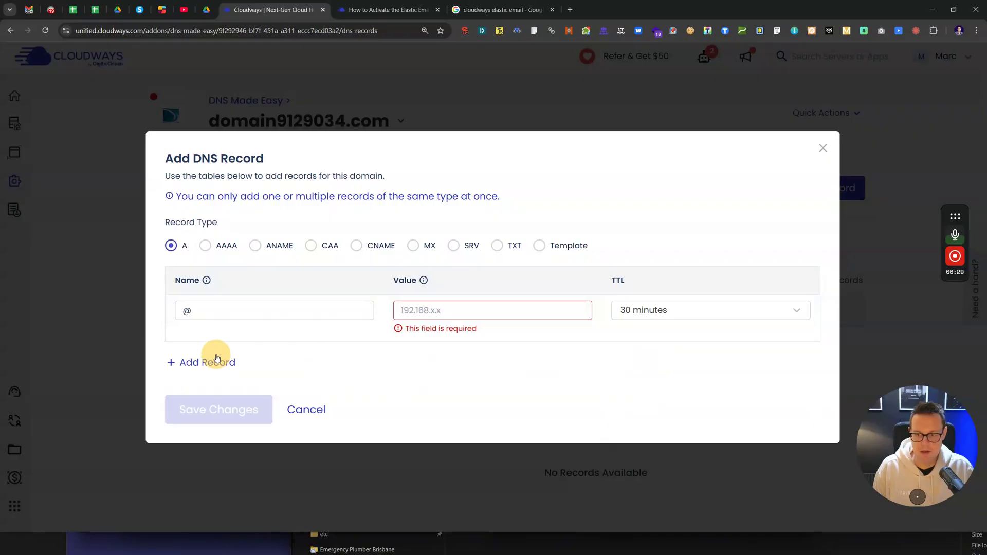
# Step: Try the MX, CNAME (name 'www') and TXT record types, then leave for the Add-ons list
pyautogui.click(414, 247)
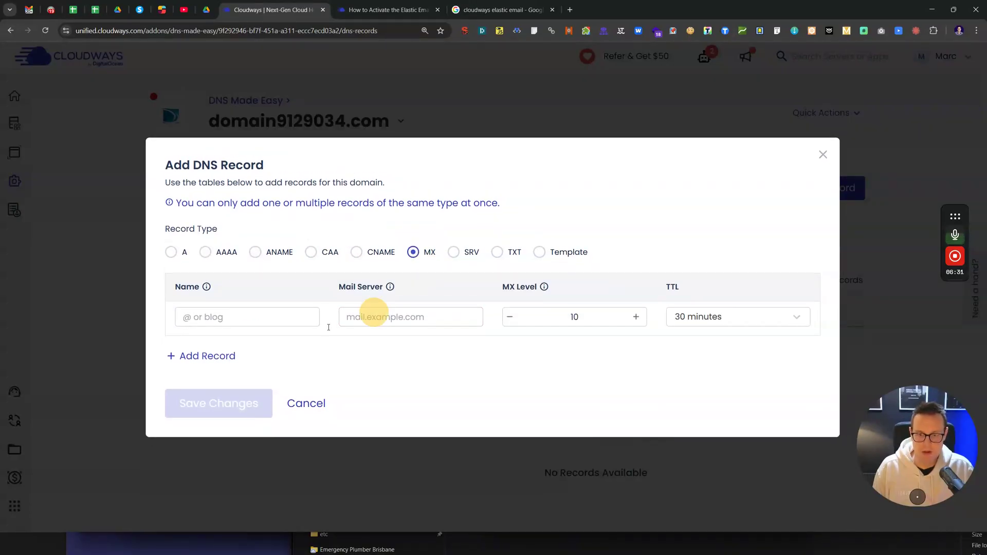
pyautogui.tripleClick(605, 201)
pyautogui.click(356, 254)
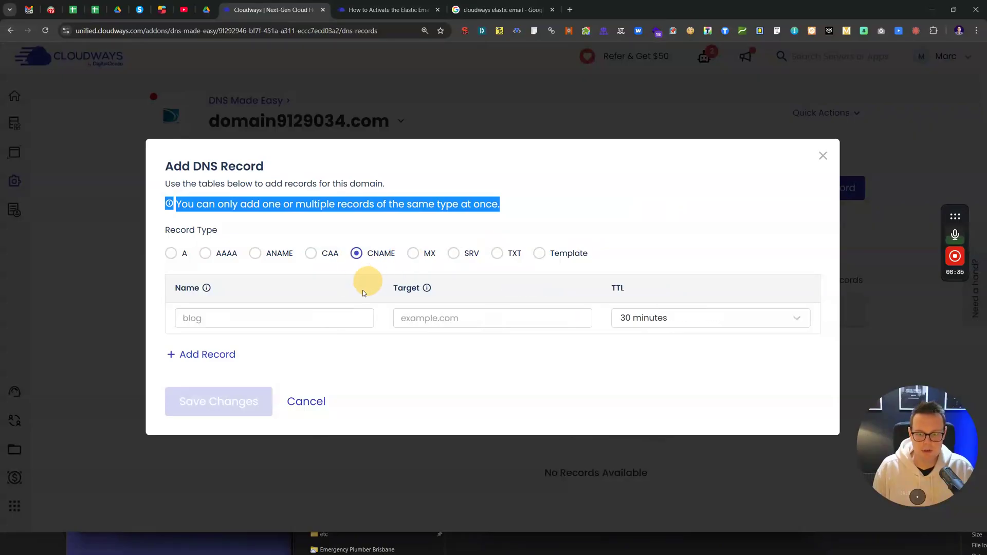
pyautogui.click(293, 318)
pyautogui.write('www')
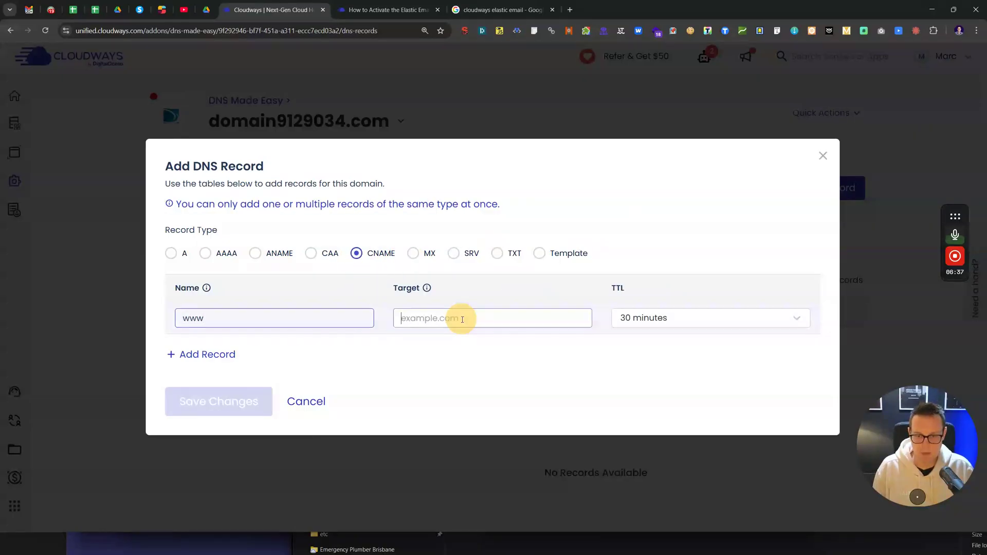
pyautogui.click(455, 320)
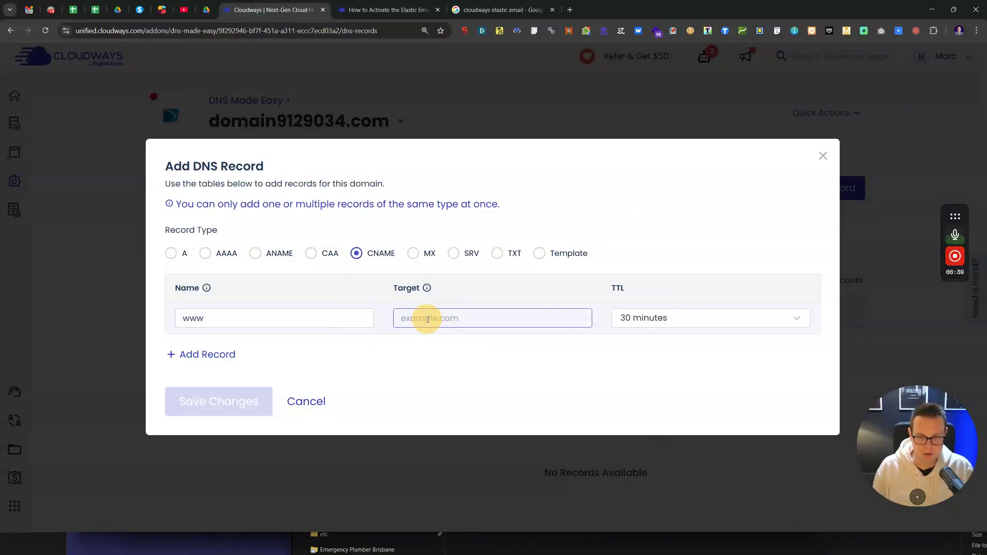
pyautogui.click(498, 254)
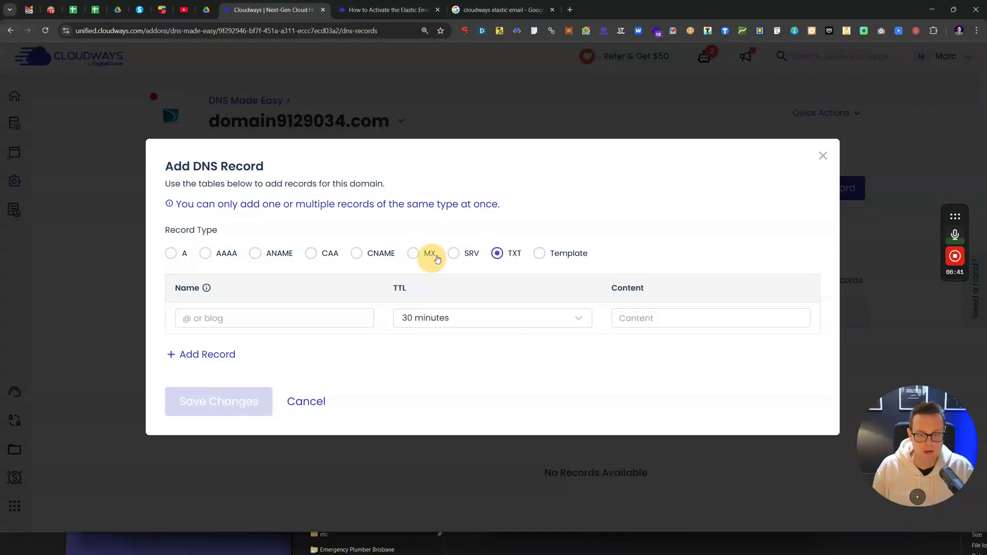
pyautogui.click(326, 318)
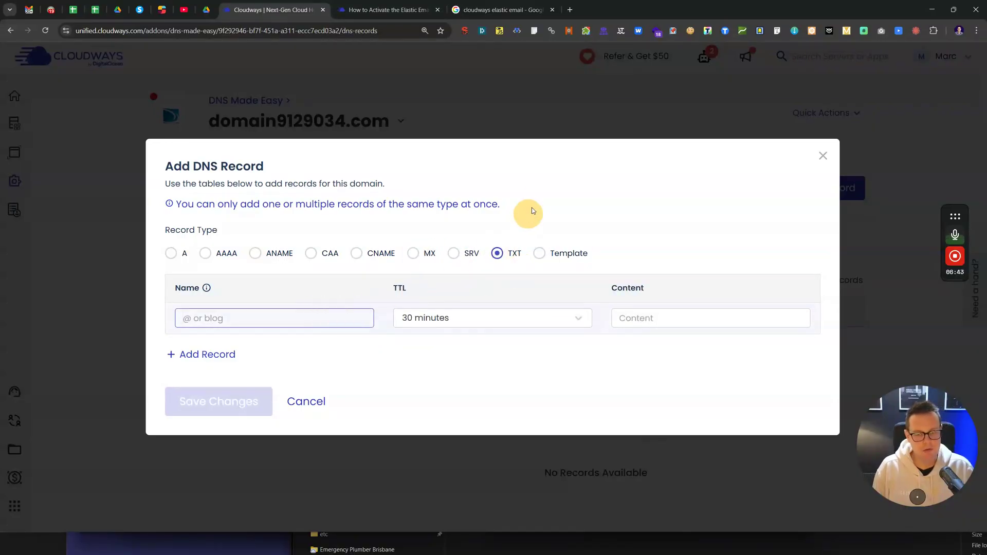
pyautogui.moveTo(534, 210); pyautogui.dragTo(165, 154)
pyautogui.click(166, 154)
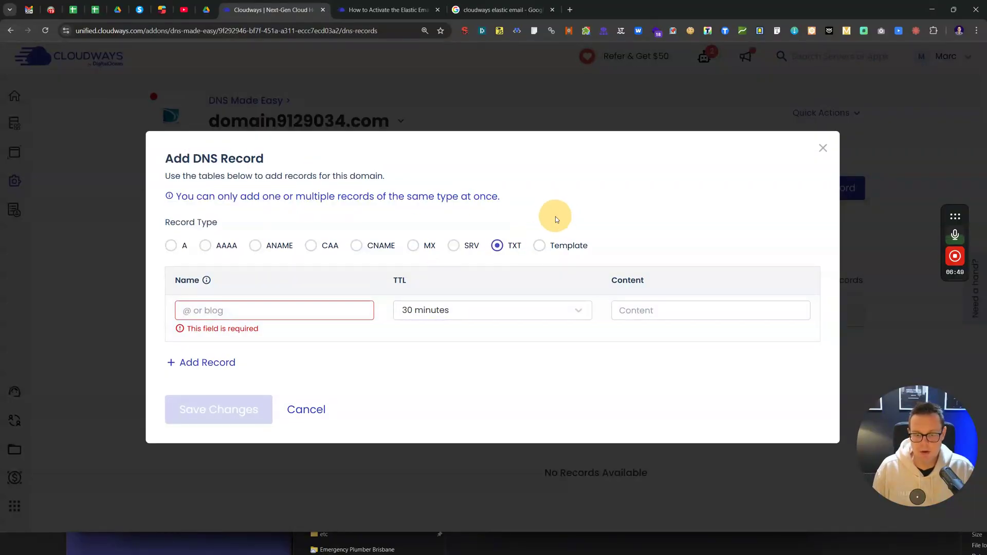
pyautogui.click(14, 180)
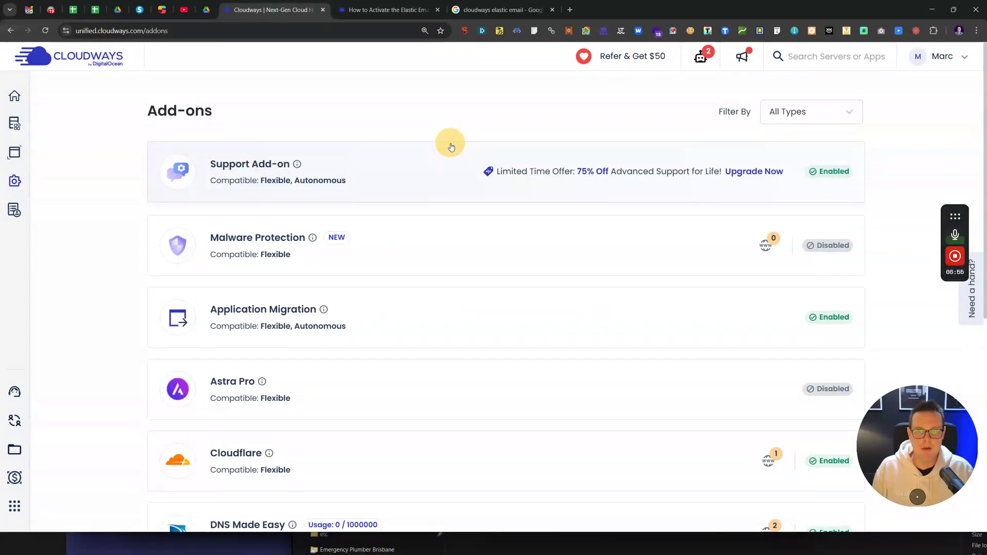
# Step: Revisit DNS Made Easy and the Add-ons list at 150% zoom, then go back to the Servers page
pyautogui.scroll(-5, 445, 165)
pyautogui.moveTo(147, 269); pyautogui.dragTo(434, 311)
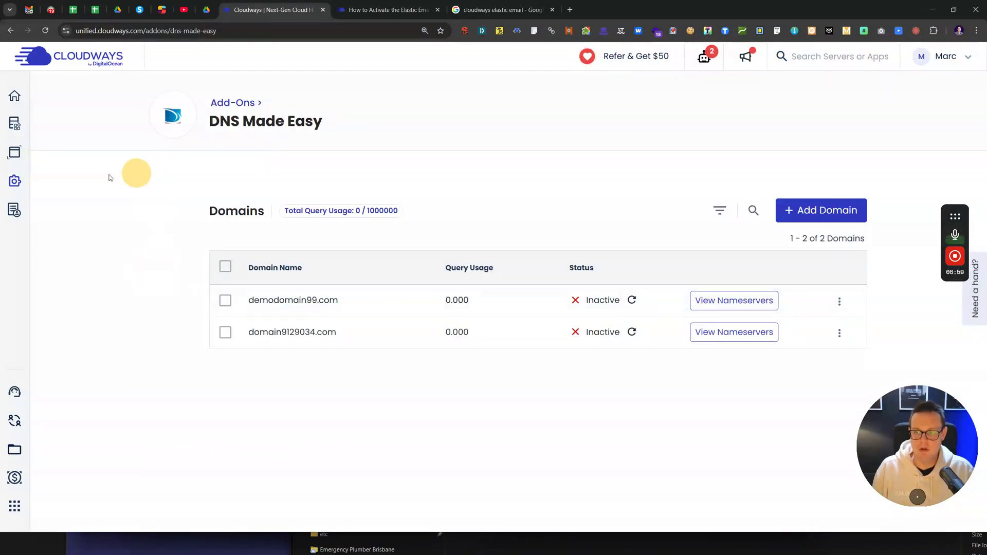
pyautogui.click(15, 182)
pyautogui.scroll(-6, 346, 289)
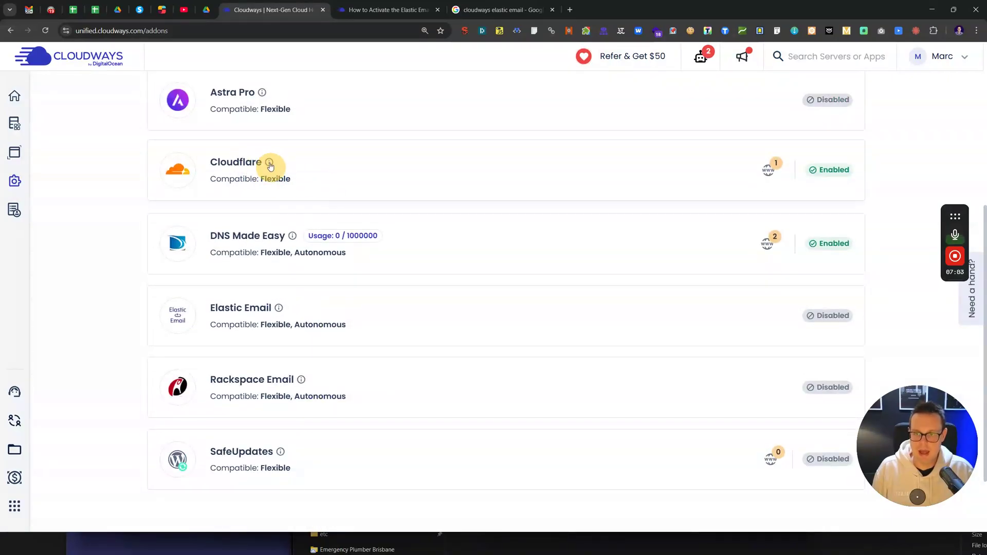
pyautogui.moveTo(269, 163)
pyautogui.scroll(2, 351, 276)
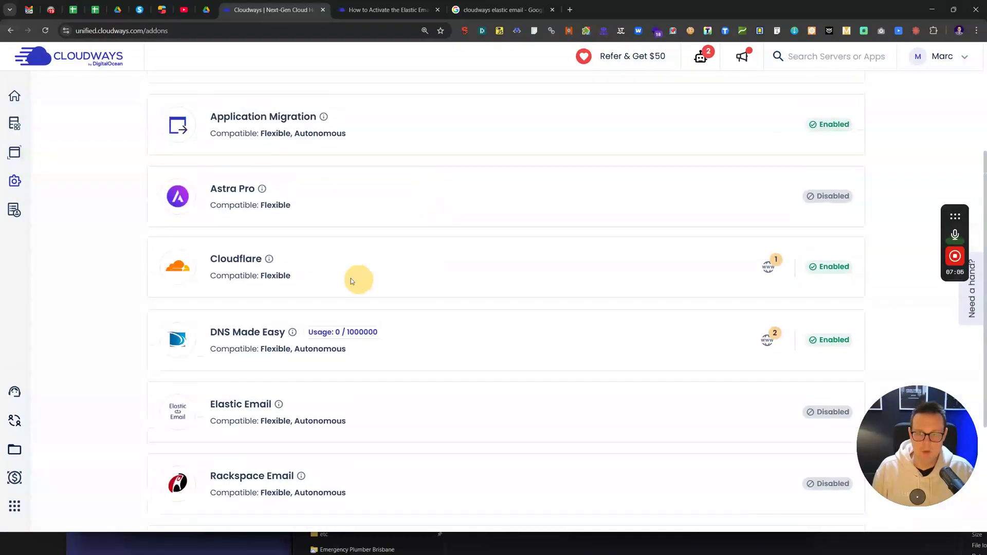
pyautogui.hotkey('ctrl', '+')
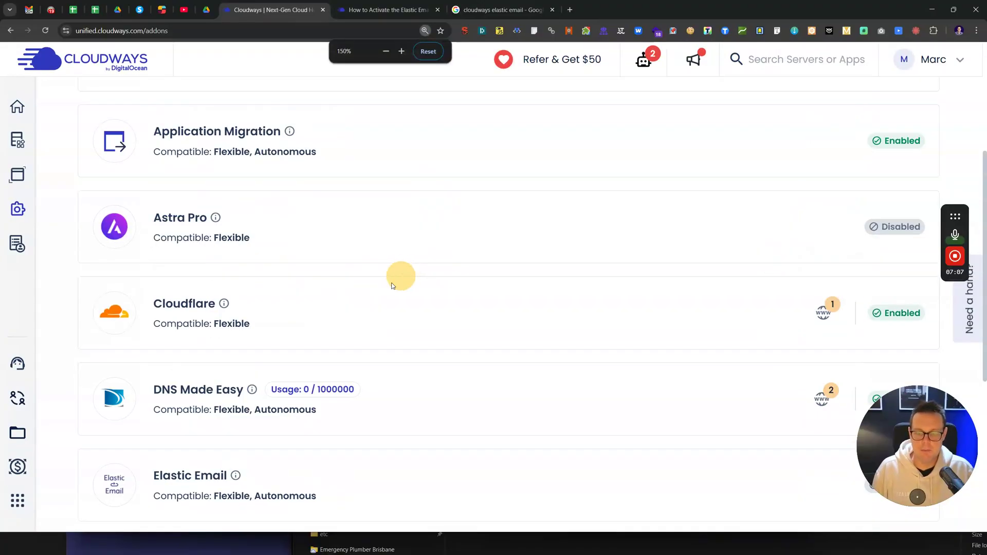
pyautogui.moveTo(169, 292); pyautogui.dragTo(221, 304)
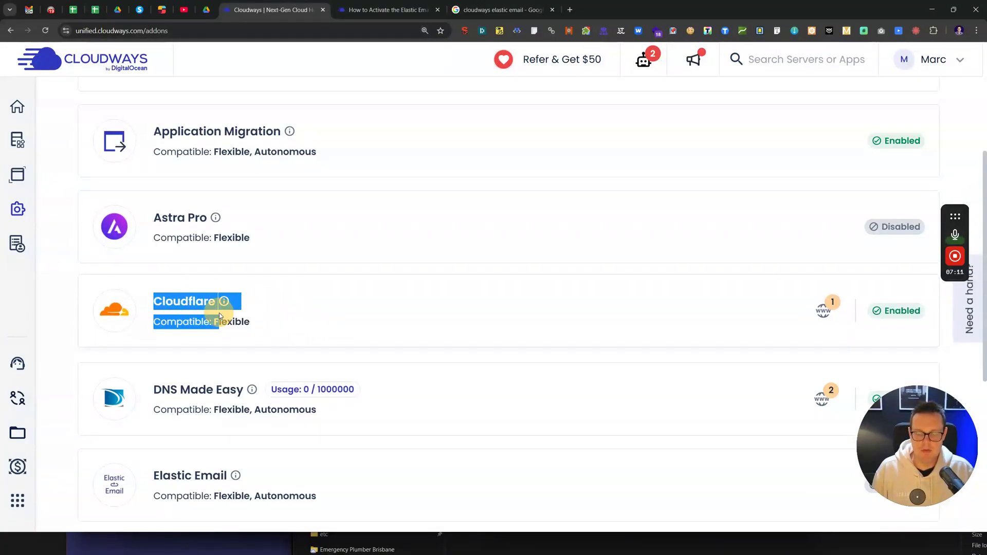
pyautogui.click(104, 306)
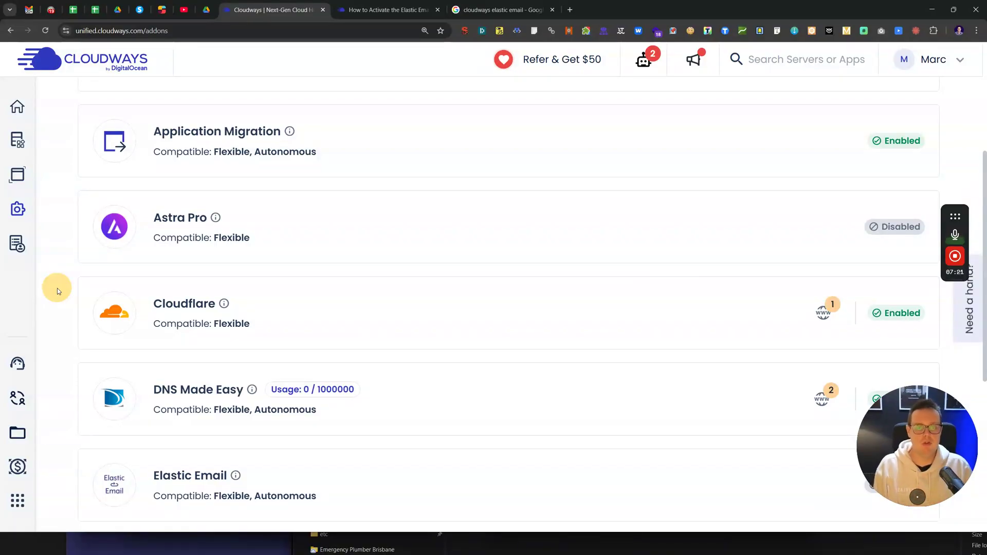
pyautogui.hotkey('alt', 'Left')
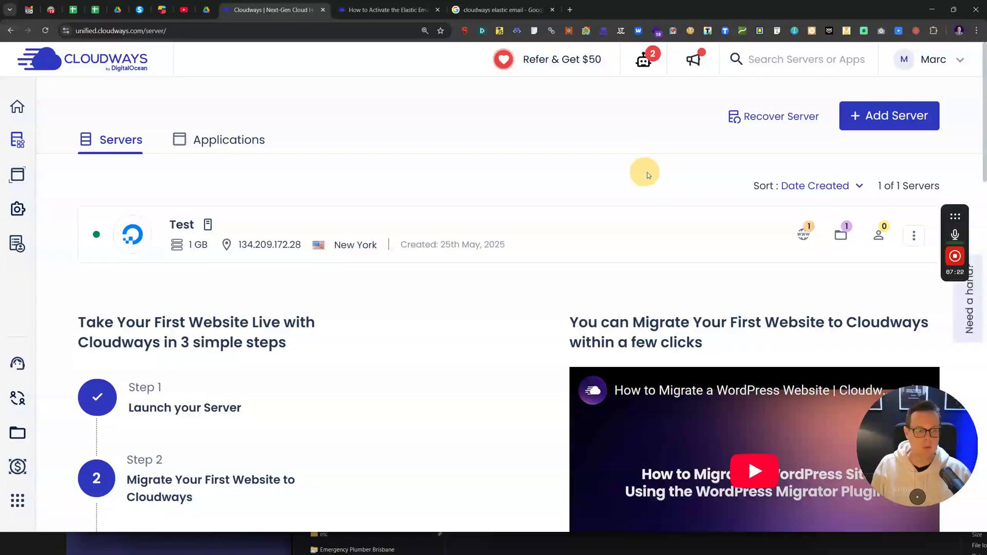
# Step: Start a new WordPress Version 6.2.2 server, naming both application and server 'asdasd'
pyautogui.click(889, 116)
pyautogui.scroll(-2, 519, 208)
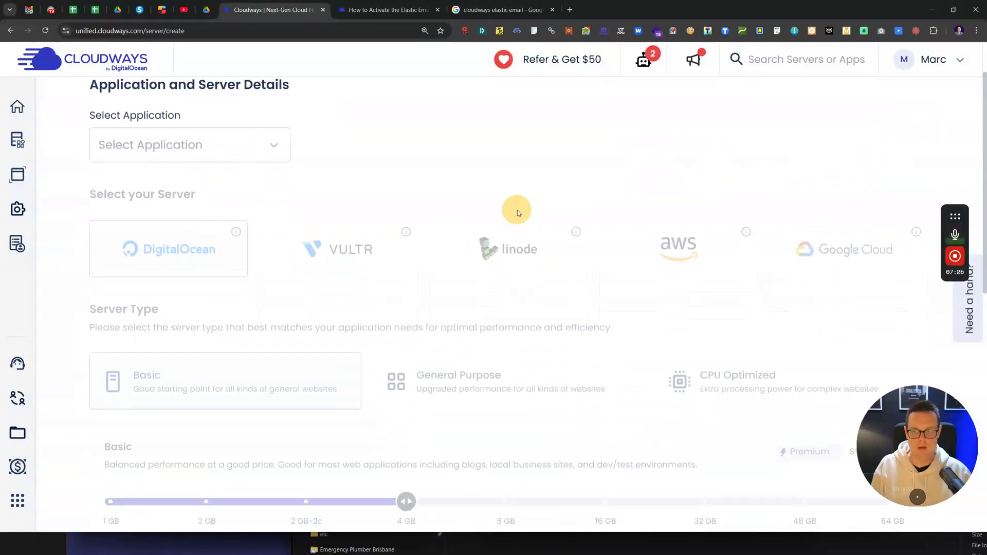
pyautogui.click(257, 126)
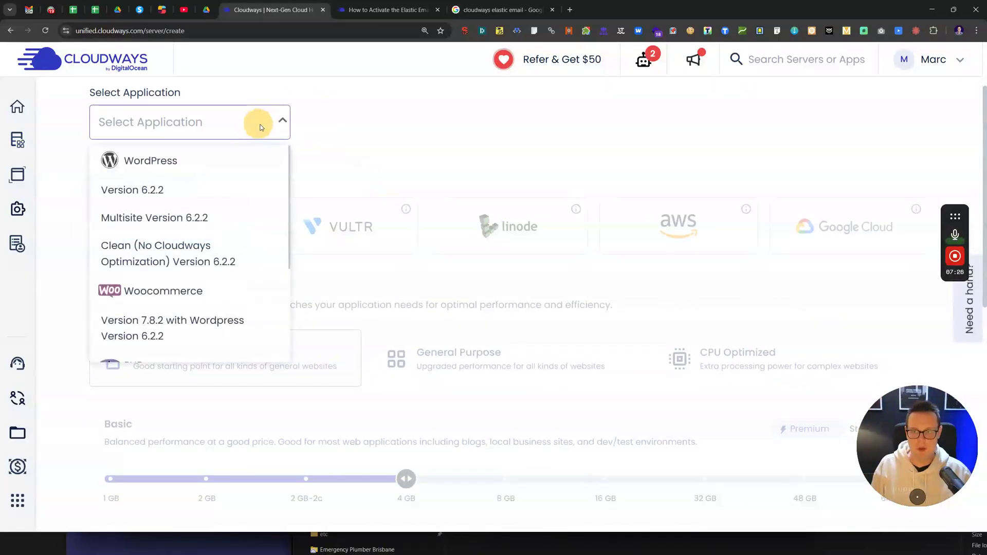
pyautogui.click(165, 161)
pyautogui.scroll(2, 349, 175)
pyautogui.click(428, 220)
pyautogui.write('asdasd')
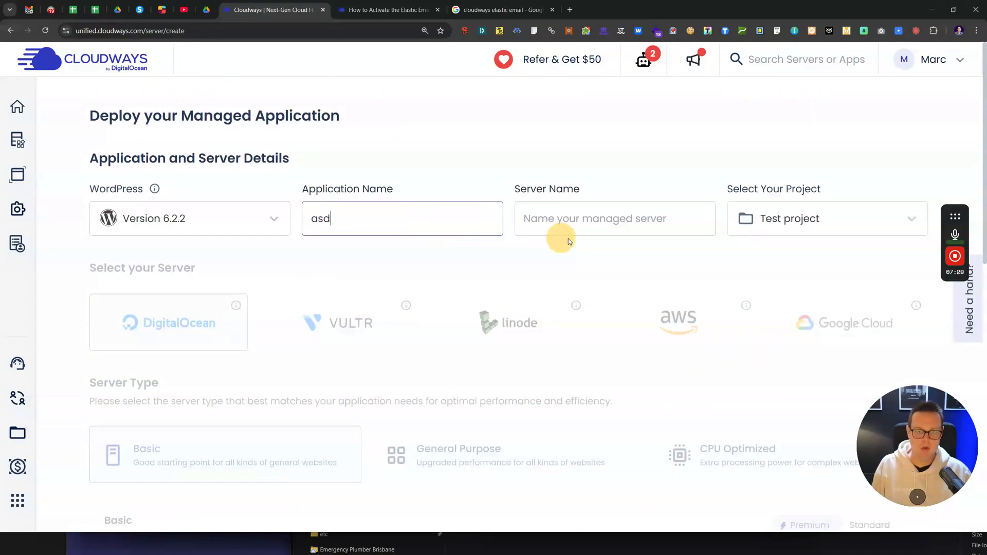
pyautogui.click(591, 221)
pyautogui.write('asdasda')
# Step: Compare AWS and Google Cloud (Small size) pricing, then switch the provider back to DigitalOcean
pyautogui.scroll(-3, 514, 272)
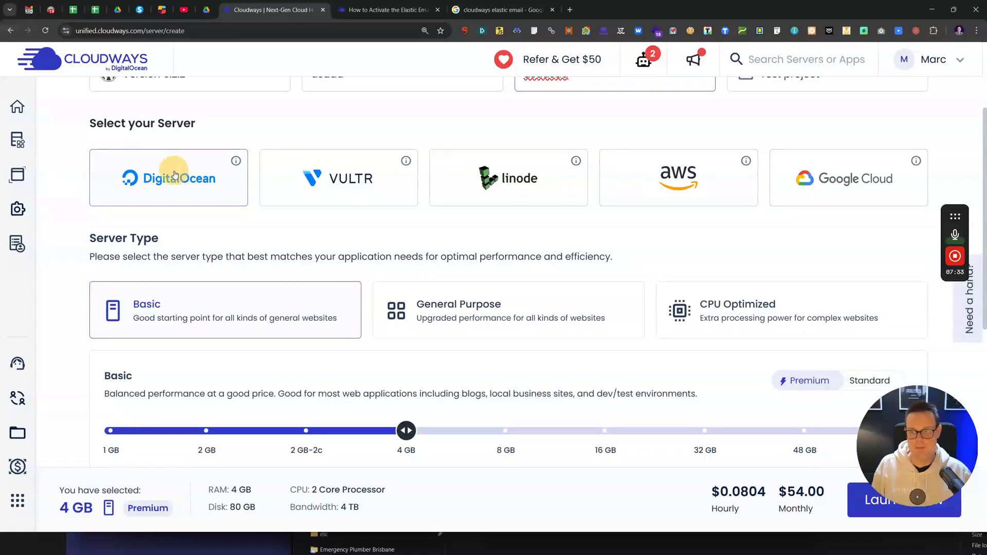
pyautogui.moveTo(90, 124); pyautogui.dragTo(196, 124)
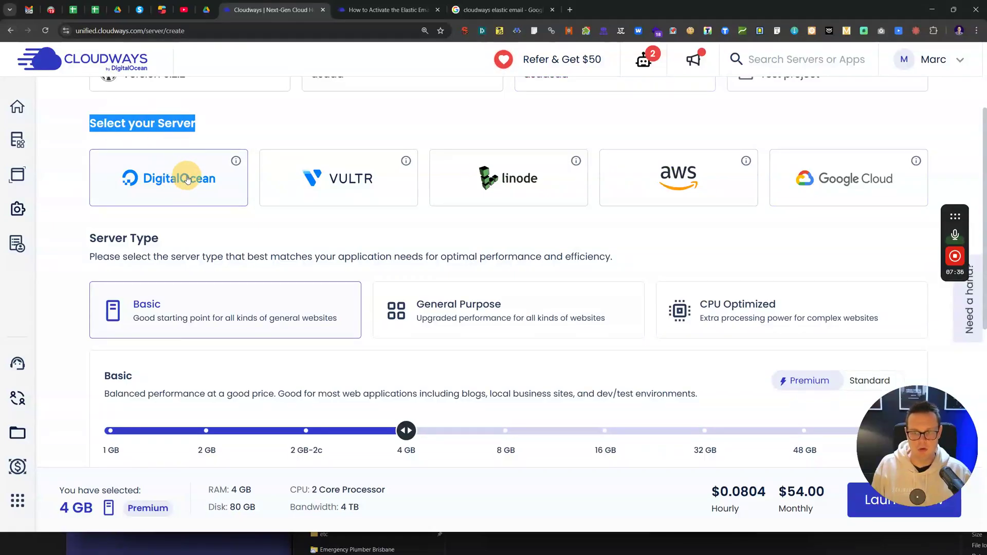
pyautogui.click(679, 174)
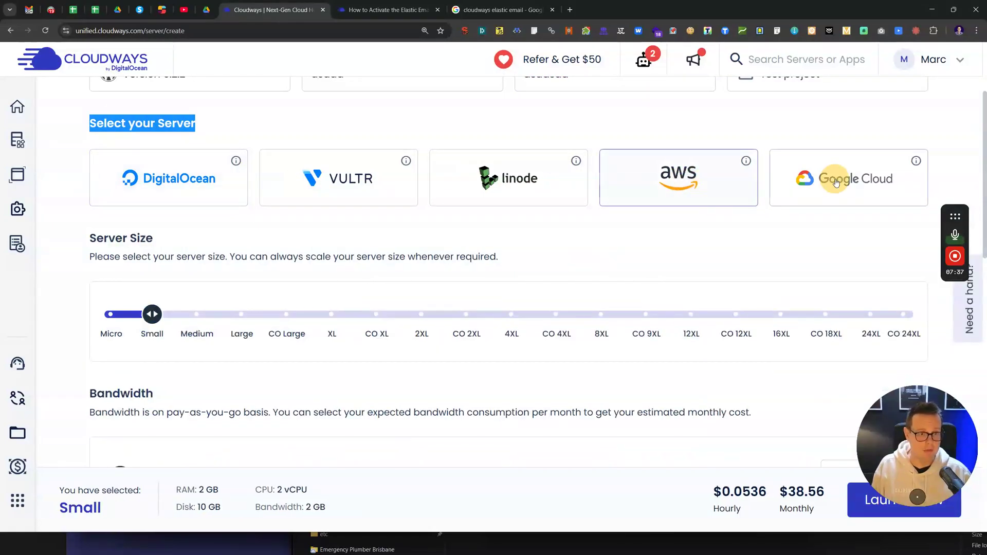
pyautogui.click(815, 178)
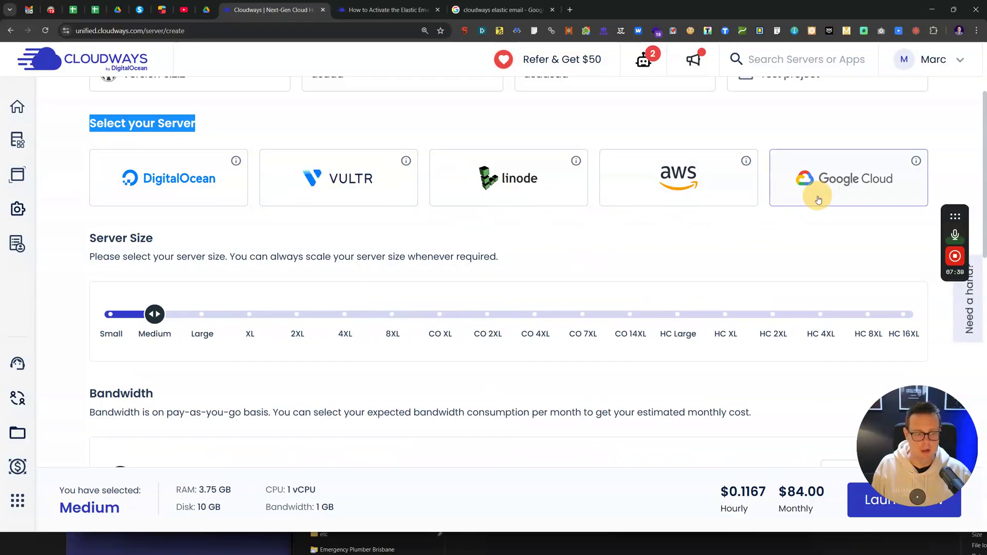
pyautogui.scroll(-2, 817, 197)
pyautogui.scroll(2, 205, 309)
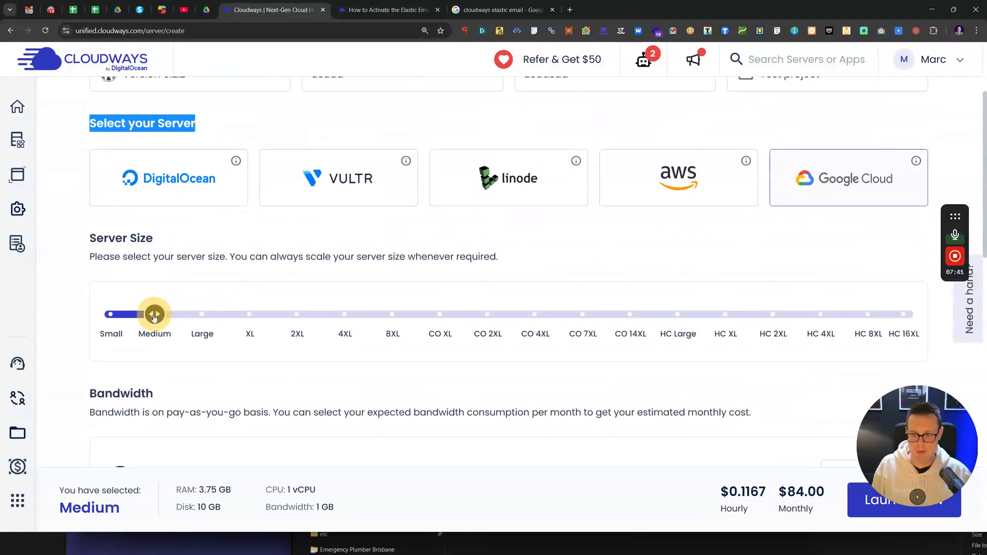
pyautogui.moveTo(154, 316); pyautogui.dragTo(80, 315)
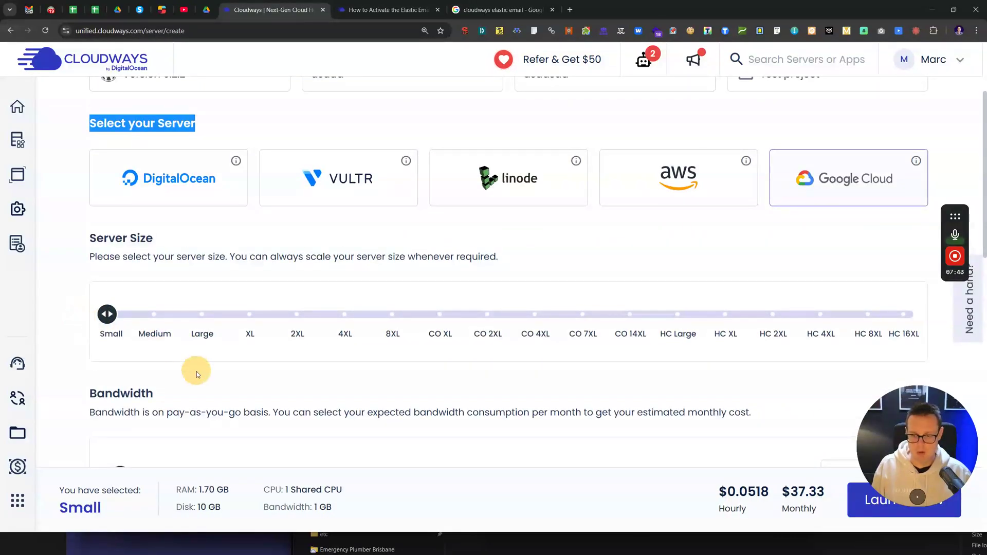
pyautogui.scroll(-1, 198, 374)
pyautogui.moveTo(263, 507); pyautogui.dragTo(342, 498)
pyautogui.click(563, 492)
pyautogui.moveTo(782, 492); pyautogui.dragTo(831, 494)
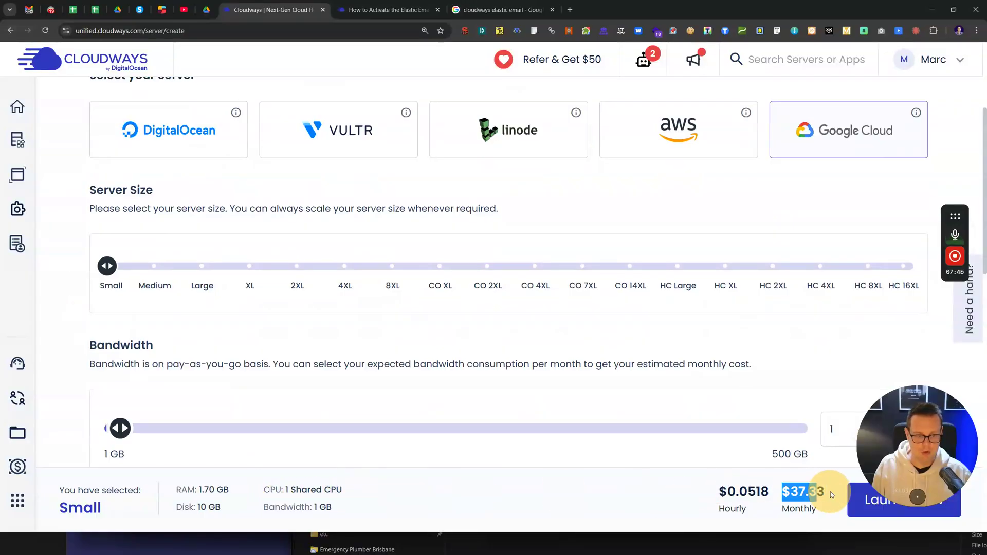
pyautogui.click(825, 494)
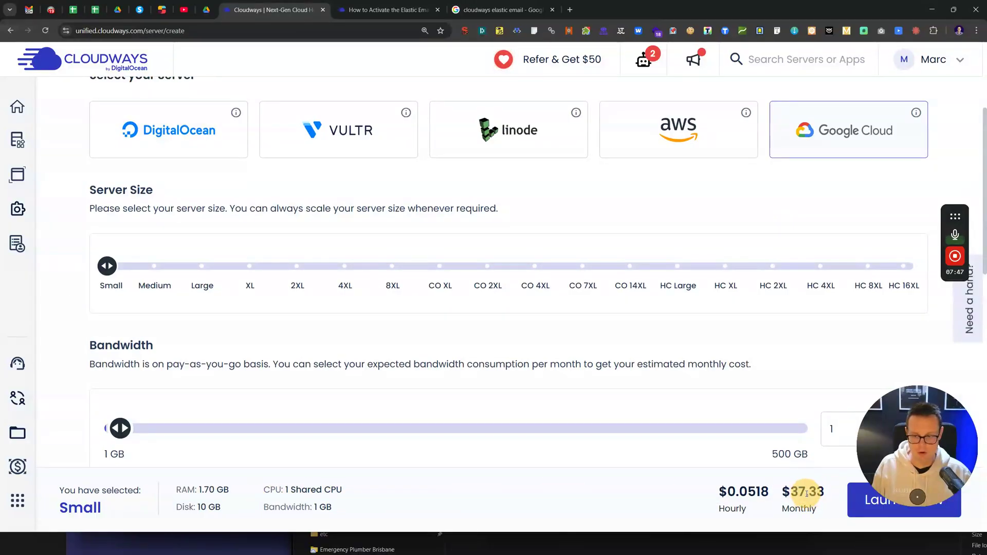
pyautogui.click(181, 143)
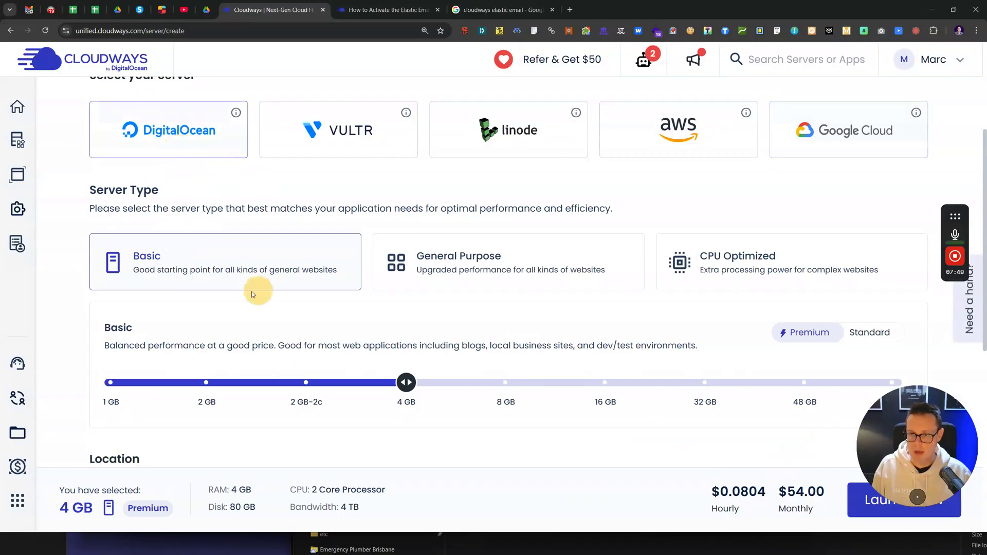
# Step: Lower the server plan from 4 GB to 2 GB, then down to 1 GB
pyautogui.moveTo(404, 384); pyautogui.dragTo(199, 389)
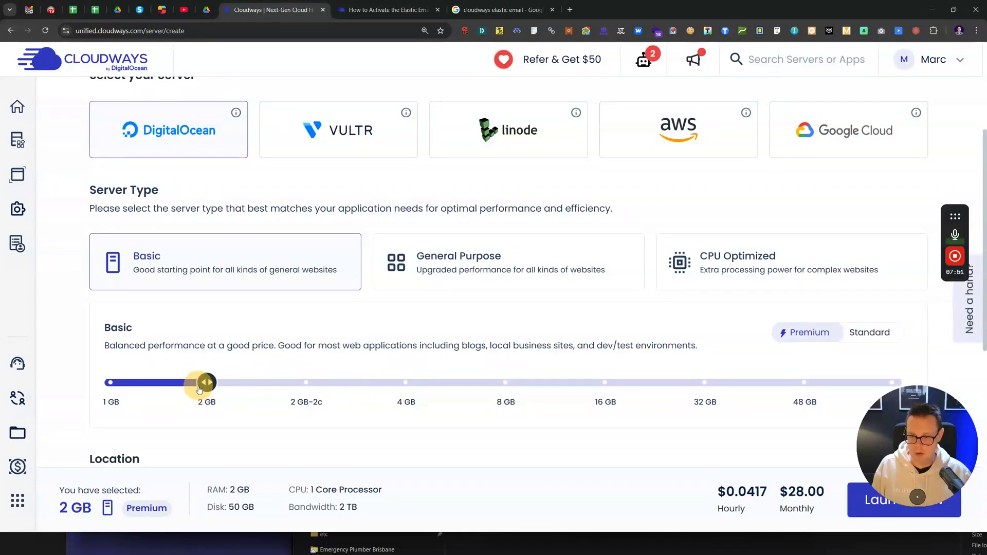
pyautogui.moveTo(289, 490); pyautogui.dragTo(393, 489)
pyautogui.click(418, 488)
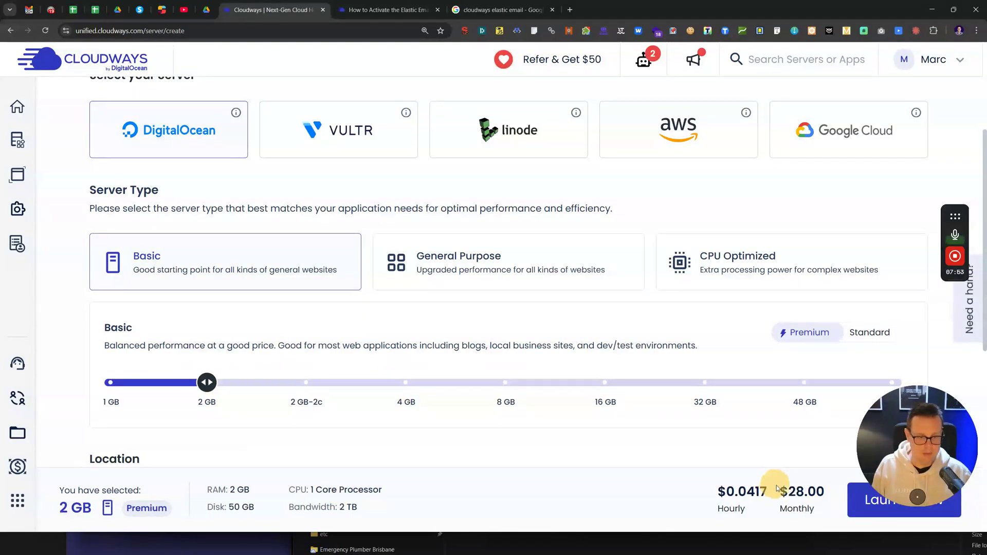
pyautogui.moveTo(206, 382); pyautogui.dragTo(121, 388)
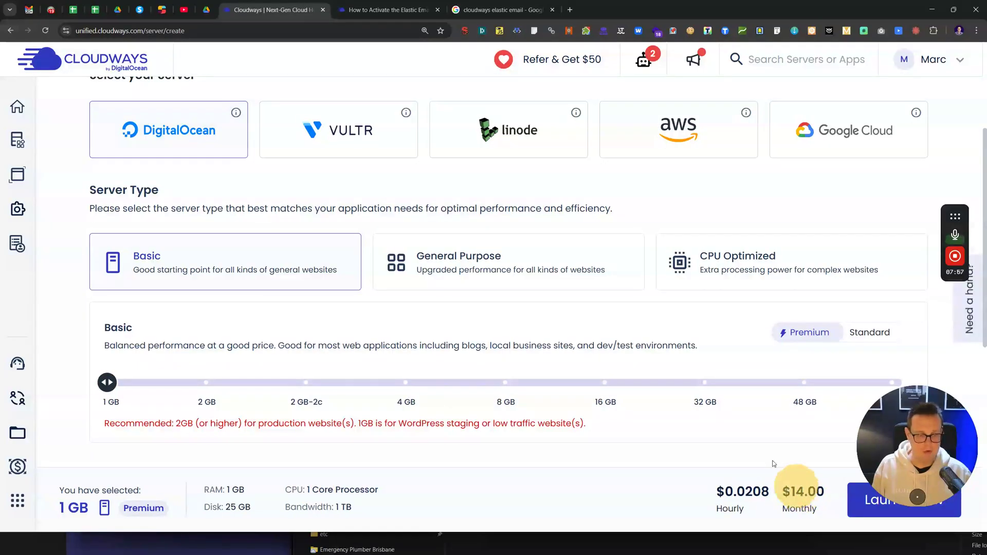
# Step: Compare Premium and Standard, settle on Standard at 1 GB, and check the $11.00 monthly price
pyautogui.scroll(-3, 773, 463)
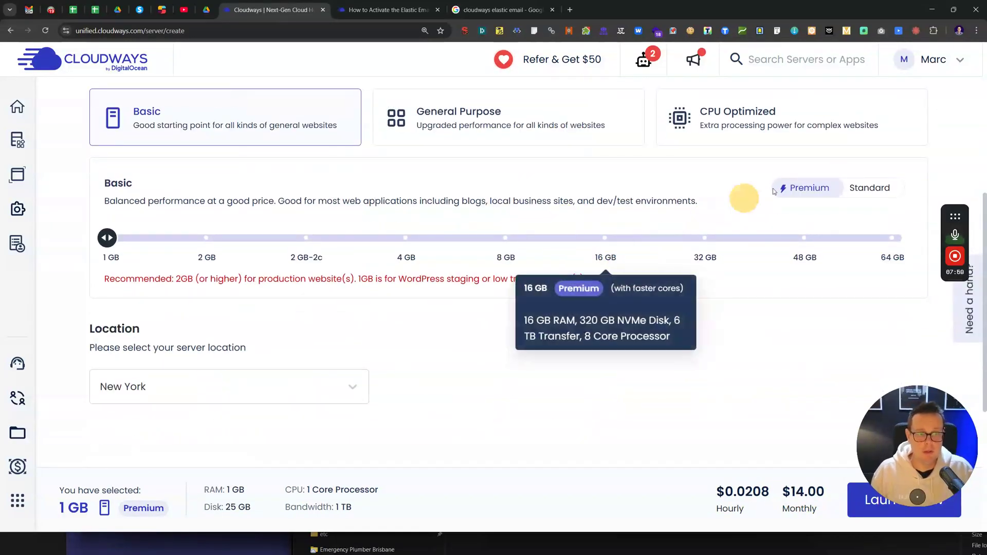
pyautogui.click(870, 188)
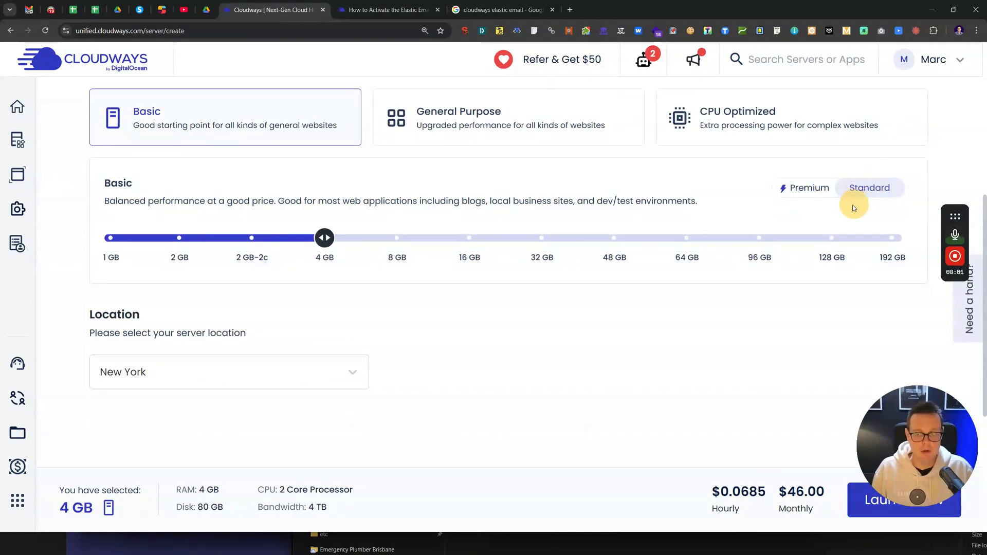
pyautogui.click(802, 187)
pyautogui.click(883, 188)
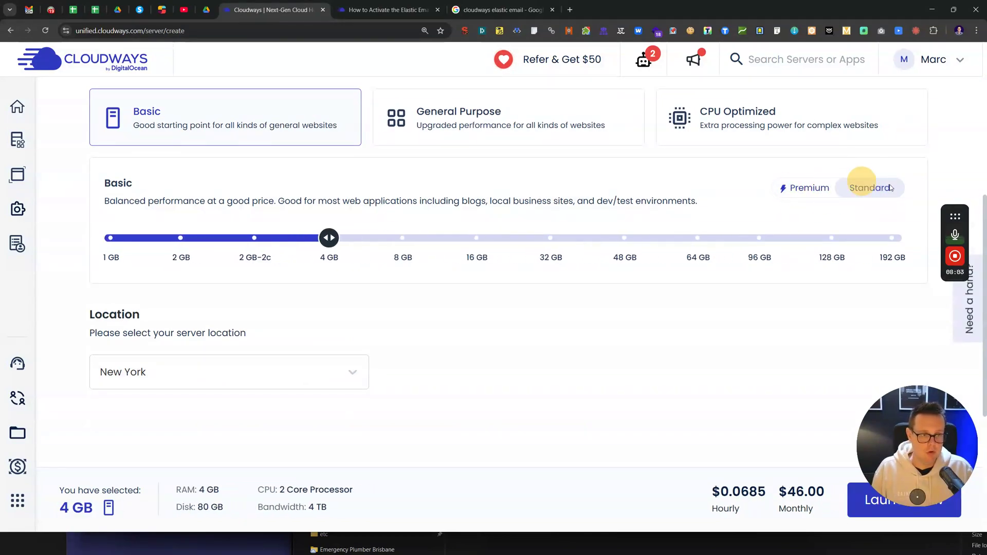
pyautogui.click(814, 188)
pyautogui.click(868, 192)
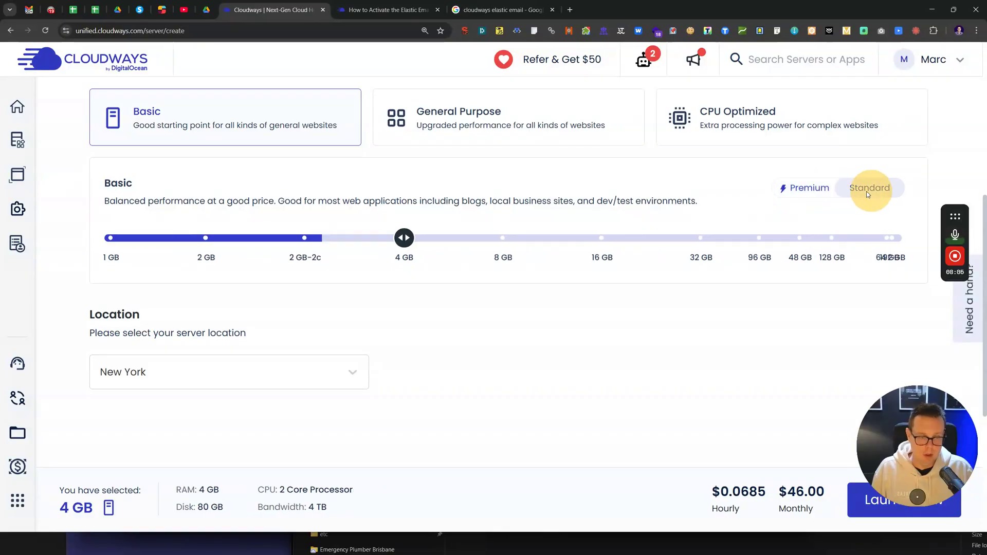
pyautogui.click(810, 189)
pyautogui.click(868, 189)
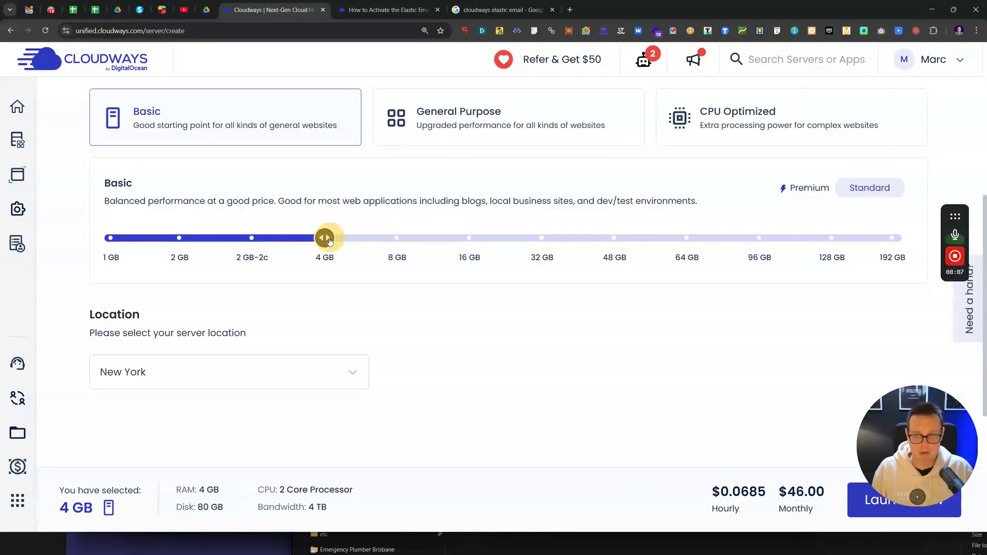
pyautogui.moveTo(329, 241); pyautogui.dragTo(88, 251)
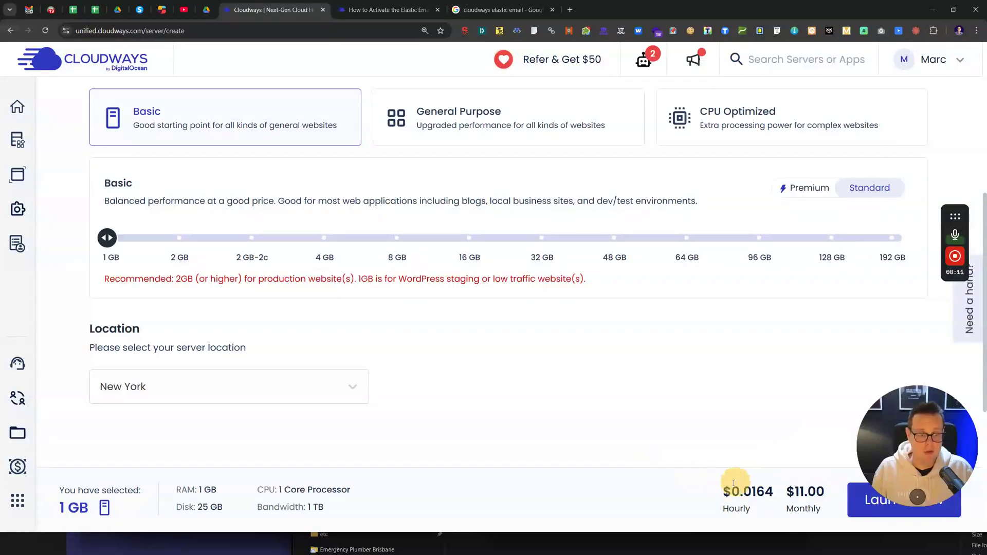
pyautogui.moveTo(721, 486); pyautogui.dragTo(783, 499)
pyautogui.click(817, 507)
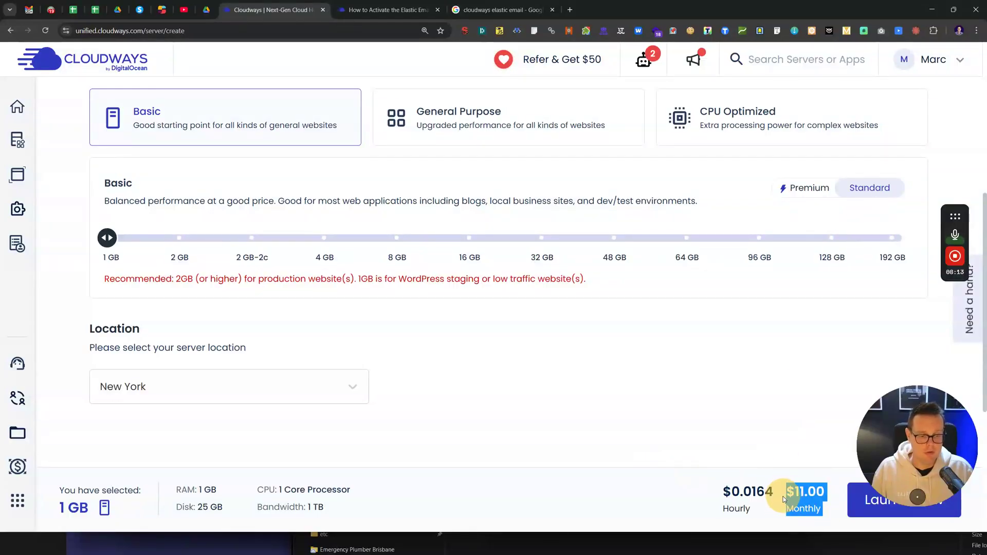
pyautogui.click(783, 499)
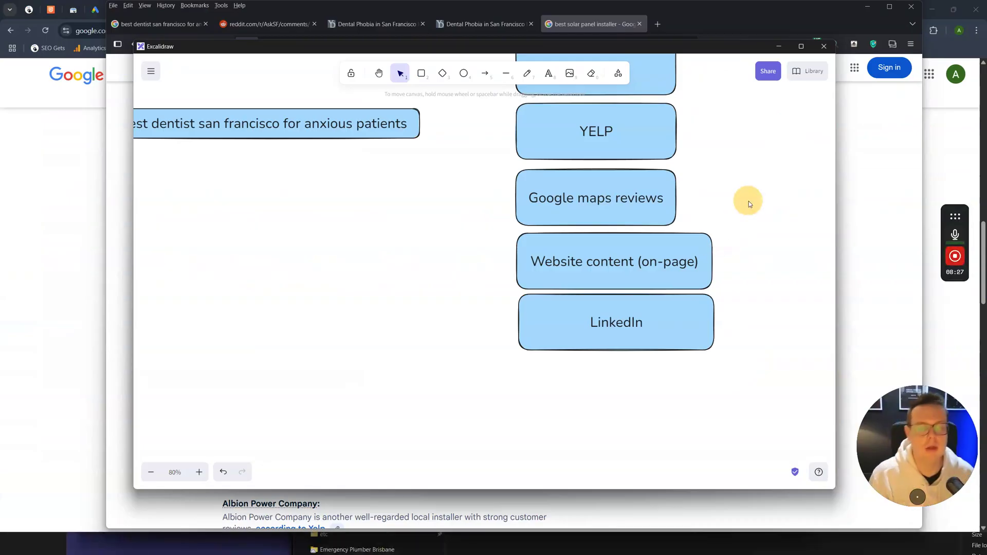
# Step: Nudge the keyword box, check the Google results page, then return to the SERPS board
pyautogui.scroll(4, 743, 198)
pyautogui.scroll(-2, 719, 193)
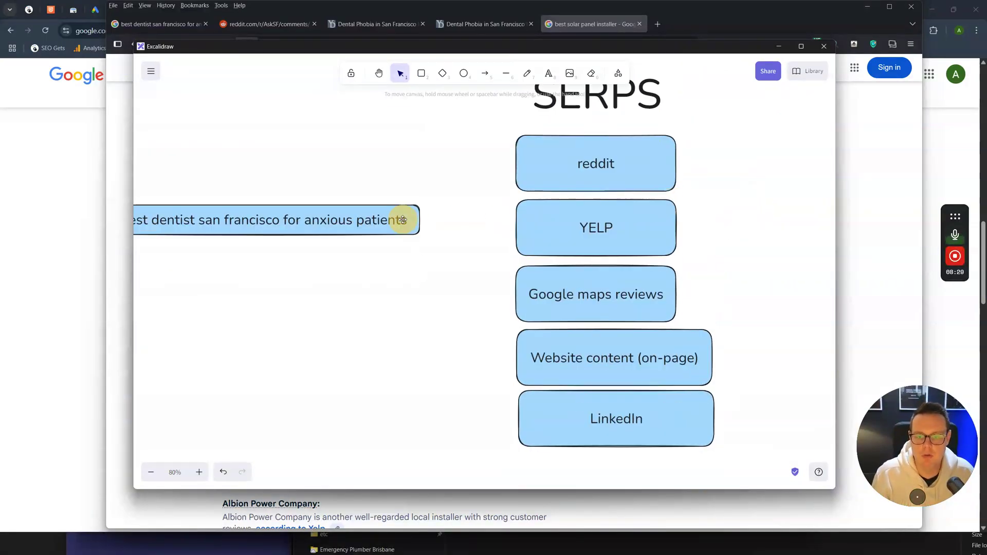
pyautogui.moveTo(403, 220); pyautogui.dragTo(422, 251)
pyautogui.click(443, 218)
pyautogui.scroll(2, 447, 221)
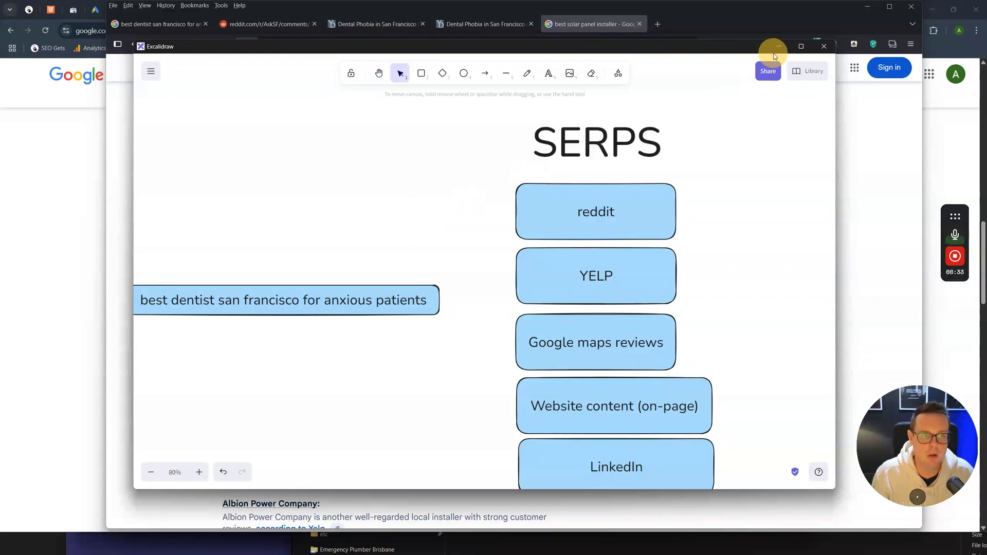
pyautogui.click(116, 86)
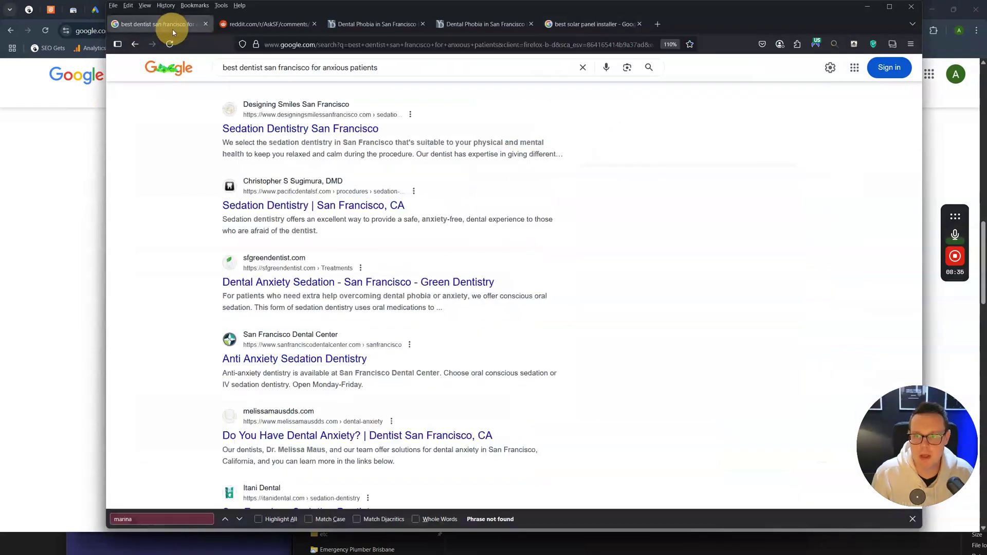
pyautogui.scroll(3, 360, 153)
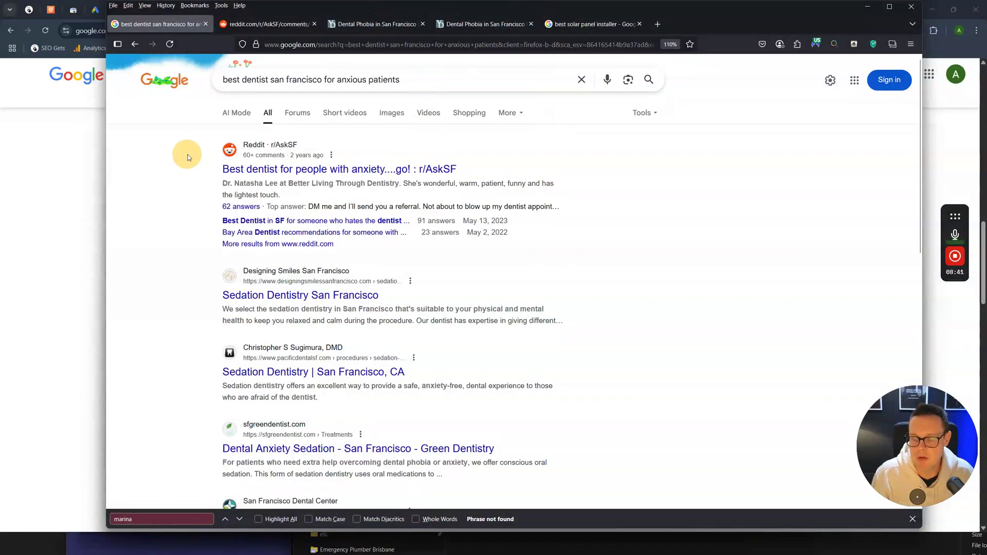
pyautogui.hotkey('alt', 'Tab')
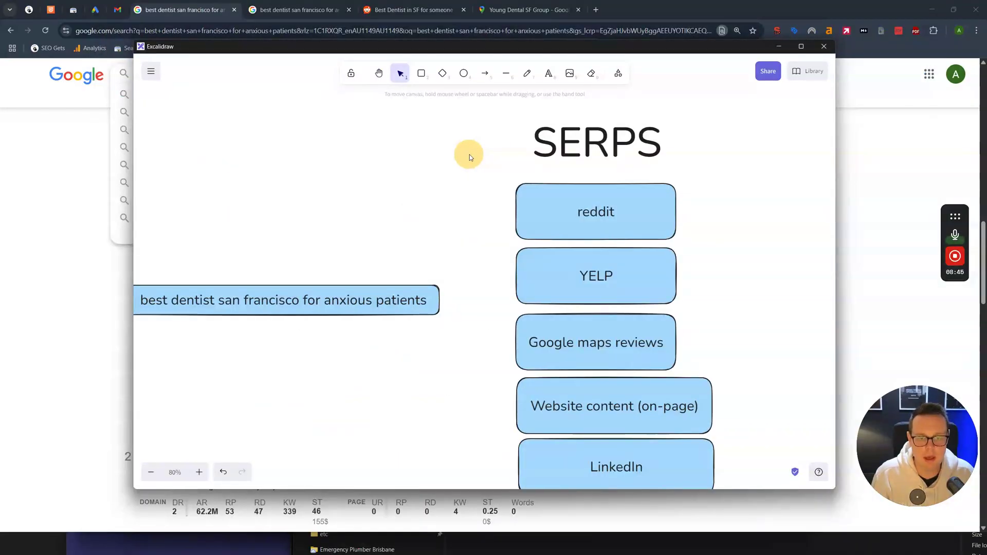
# Step: Set the keyword box level beside reddit and capture the whole board for annotation
pyautogui.scroll(-1, 470, 154)
pyautogui.moveTo(591, 155)
pyautogui.mouseDown()
pyautogui.moveTo(595, 164)
pyautogui.moveTo(592, 152)
pyautogui.mouseUp()
pyautogui.click(730, 168)
pyautogui.moveTo(419, 246); pyautogui.dragTo(478, 170)
pyautogui.click(422, 232)
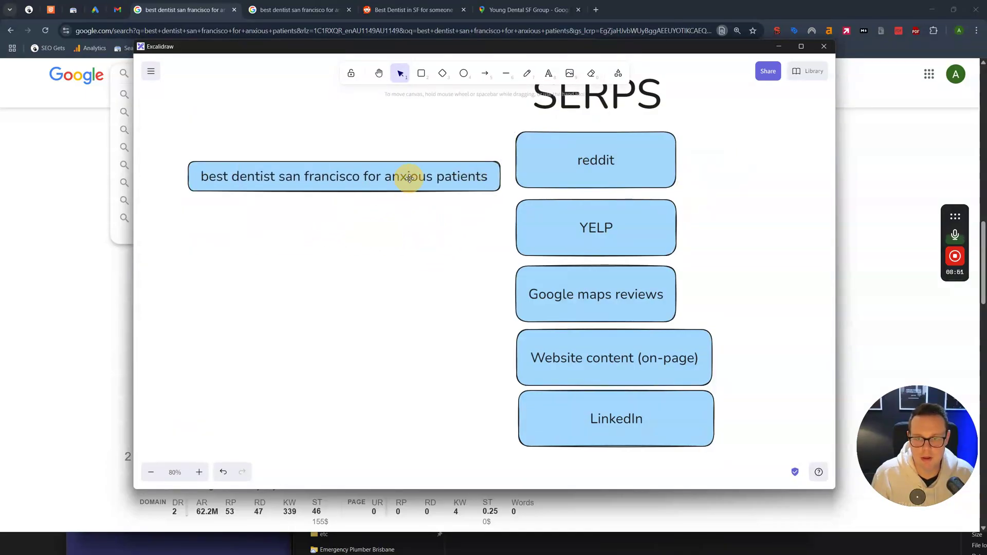
pyautogui.moveTo(405, 176); pyautogui.dragTo(405, 159)
pyautogui.click(397, 214)
pyautogui.press('Print')
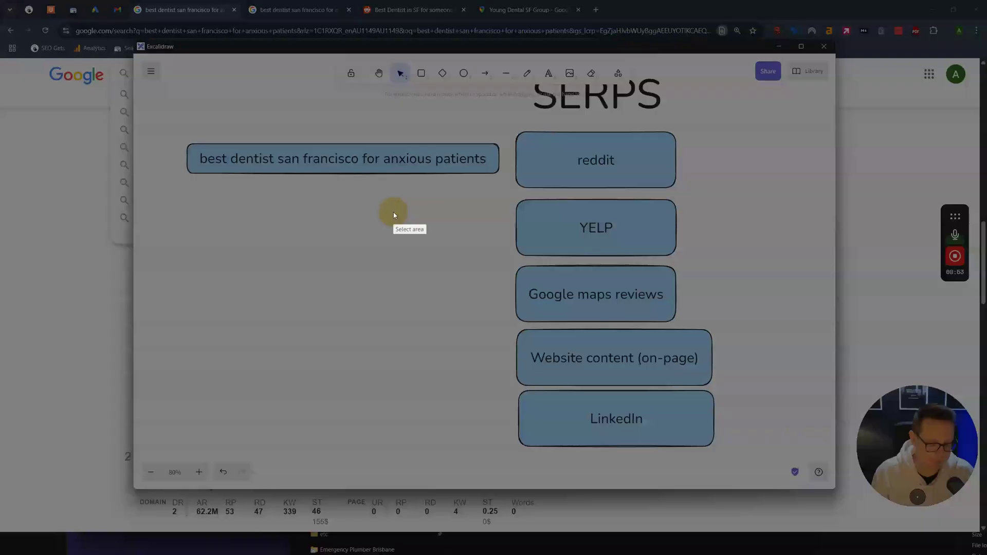
pyautogui.moveTo(156, 56); pyautogui.dragTo(790, 475)
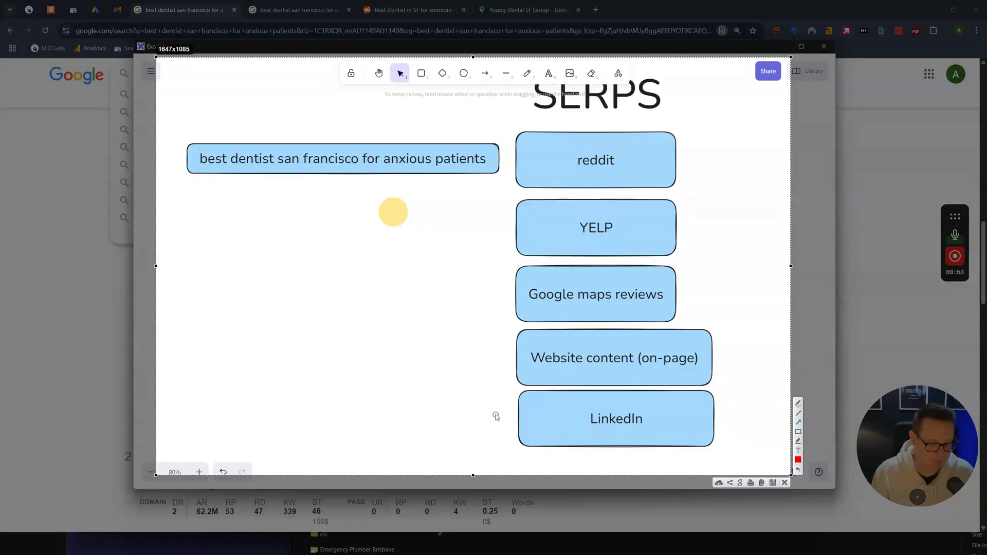
# Step: Draw red arrows pointing at the reddit, YELP and Google maps reviews boxes
pyautogui.moveTo(713, 128)
pyautogui.mouseDown()
pyautogui.moveTo(730, 127)
pyautogui.moveTo(679, 135)
pyautogui.mouseUp()
pyautogui.moveTo(726, 184); pyautogui.dragTo(683, 209)
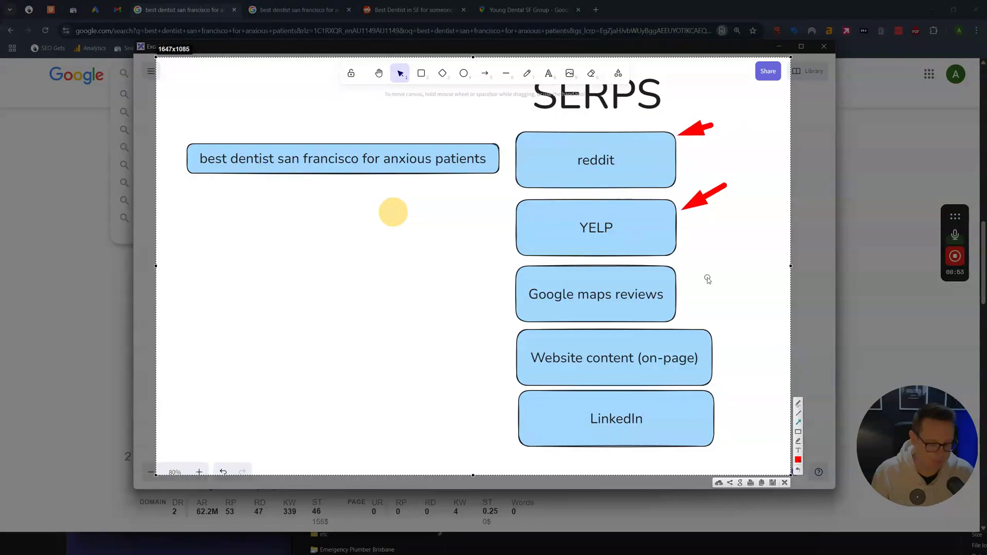
pyautogui.moveTo(721, 246)
pyautogui.mouseDown()
pyautogui.moveTo(687, 263)
pyautogui.moveTo(694, 322)
pyautogui.mouseUp()
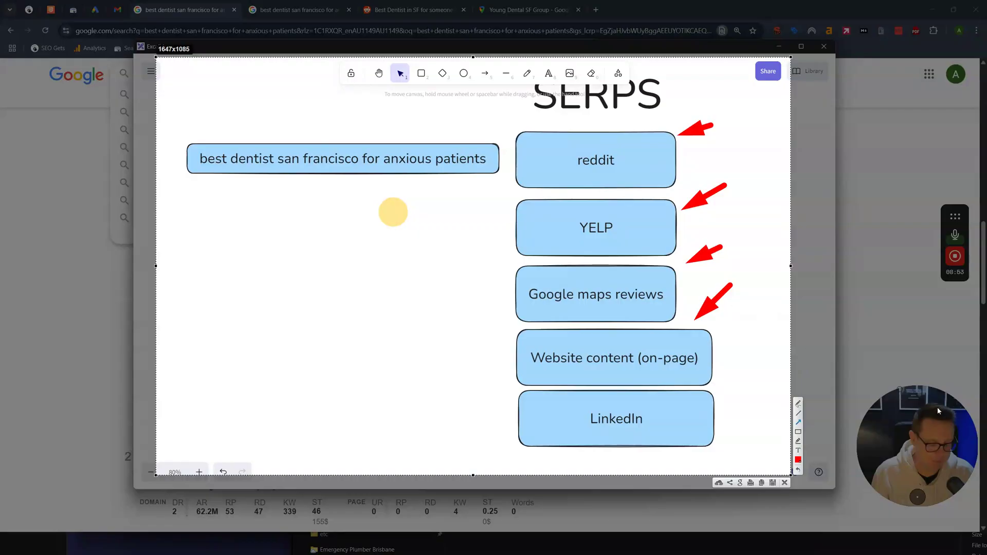
# Step: Point three red arrows up at the keyword and underline "best dentist" in red
pyautogui.moveTo(238, 216); pyautogui.dragTo(266, 174)
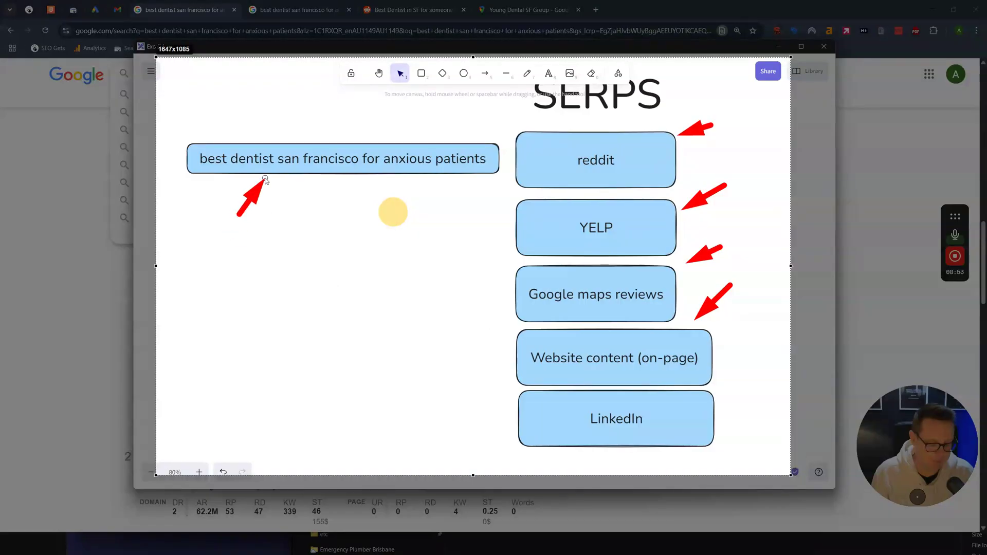
pyautogui.moveTo(305, 212); pyautogui.dragTo(312, 178)
pyautogui.moveTo(341, 215)
pyautogui.mouseDown()
pyautogui.moveTo(348, 177)
pyautogui.moveTo(401, 173)
pyautogui.mouseUp()
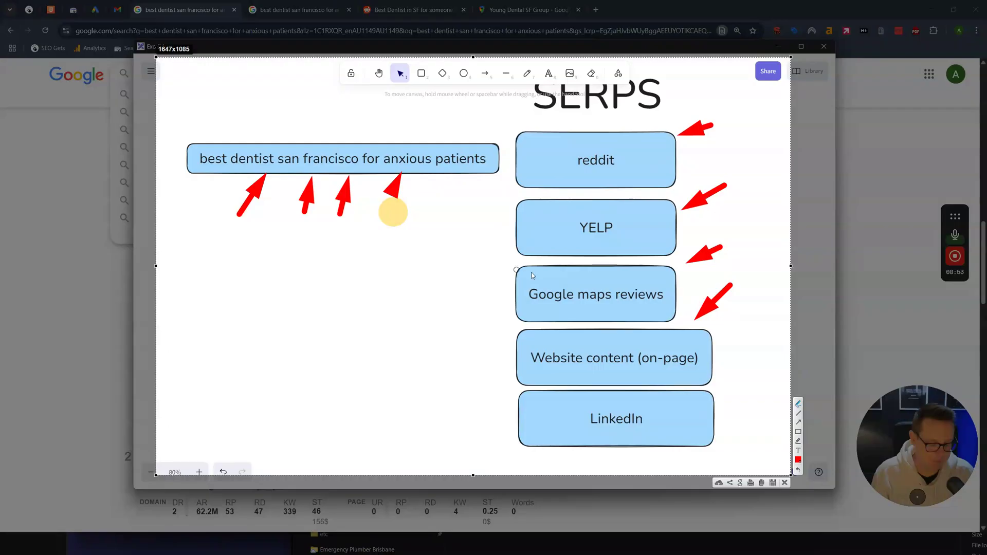
pyautogui.moveTo(199, 172); pyautogui.dragTo(268, 169)
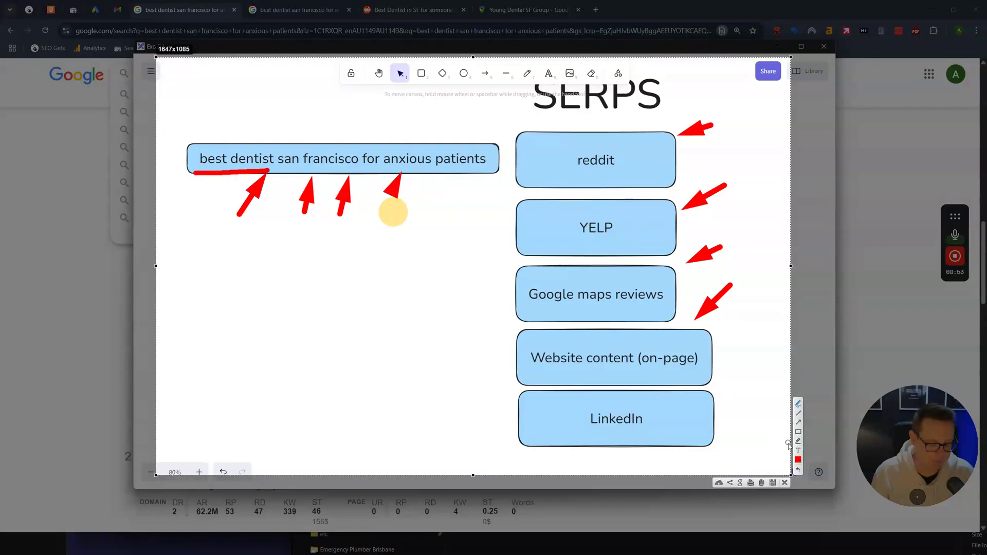
# Step: Add red text labels such as YOUNG beside the SERP boxes, and point a red arrow at LinkedIn
pyautogui.doubleClick(623, 229)
pyautogui.write('YOUNG')
pyautogui.click(604, 178)
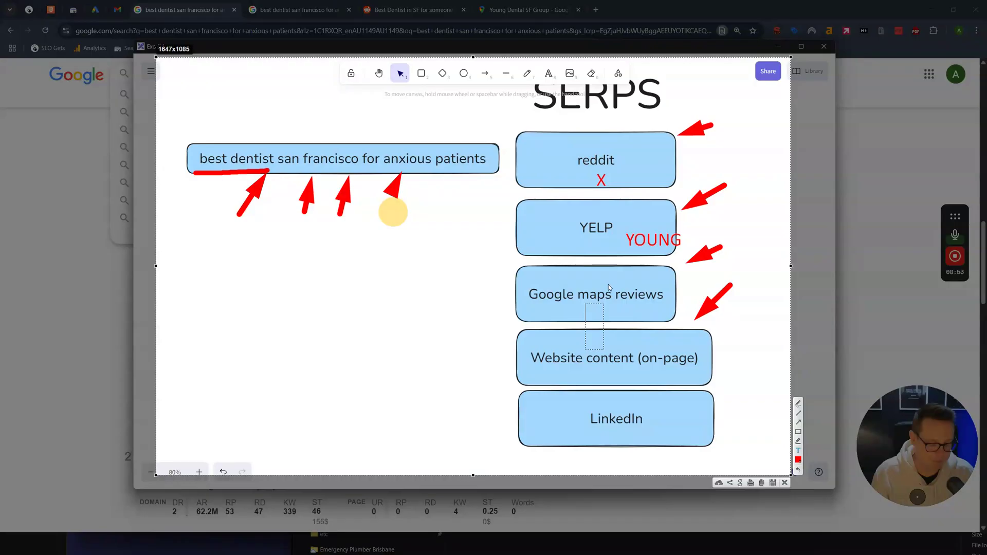
pyautogui.write('YOU')
pyautogui.write('iety')
pyautogui.click(625, 370)
pyautogui.write('Anxity')
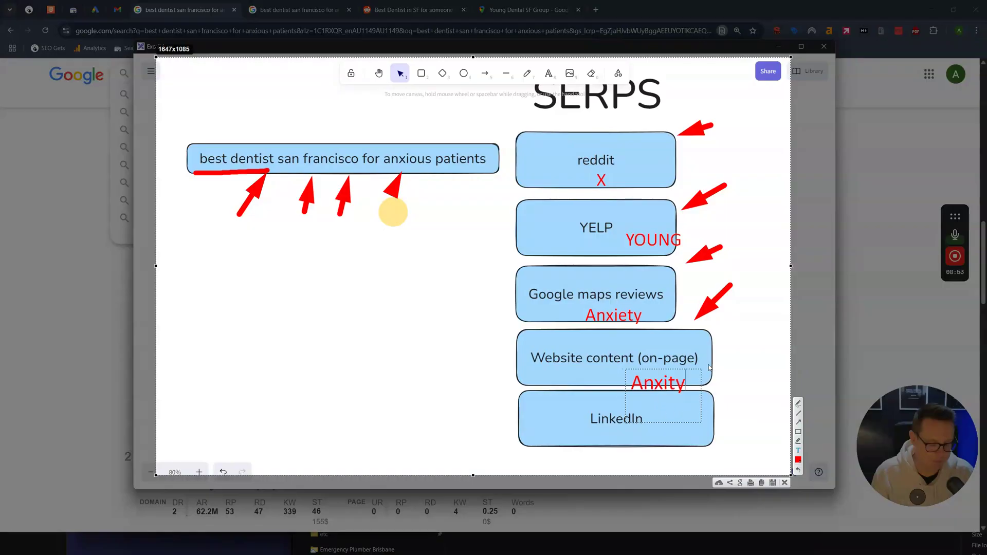
pyautogui.write('e')
pyautogui.hotkey('ctrl', 'z')
pyautogui.moveTo(736, 389); pyautogui.dragTo(695, 401)
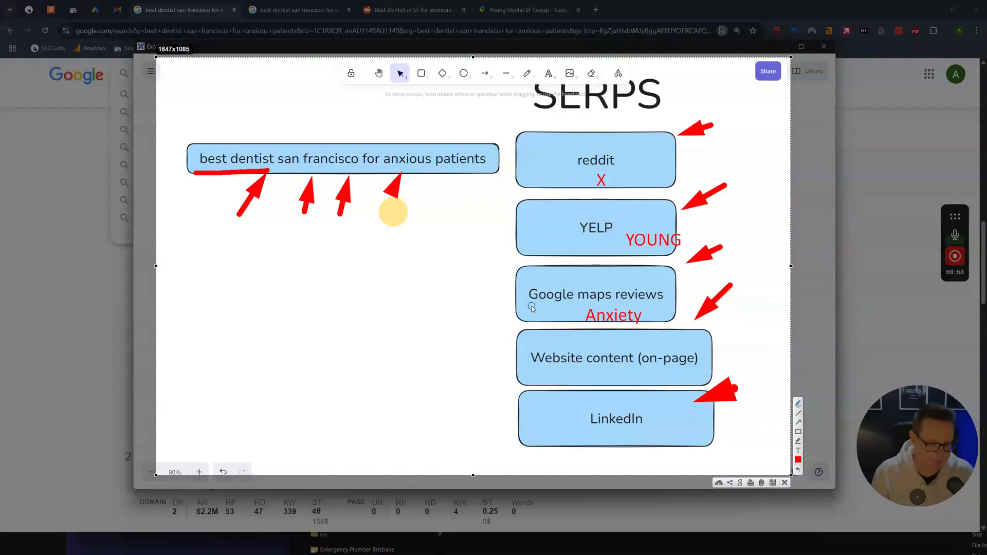
# Step: Underline Google maps, Website content and LinkedIn in red, and label LinkedIn "Upvote"
pyautogui.moveTo(531, 305); pyautogui.dragTo(583, 306)
pyautogui.moveTo(528, 371); pyautogui.dragTo(610, 374)
pyautogui.moveTo(546, 436); pyautogui.dragTo(617, 440)
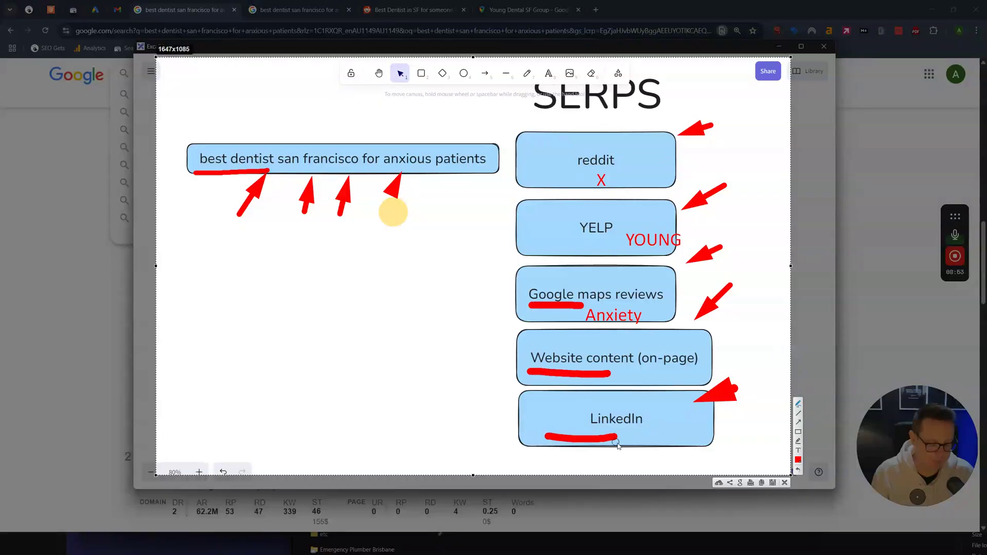
pyautogui.click(658, 434)
pyautogui.write('Upvote')
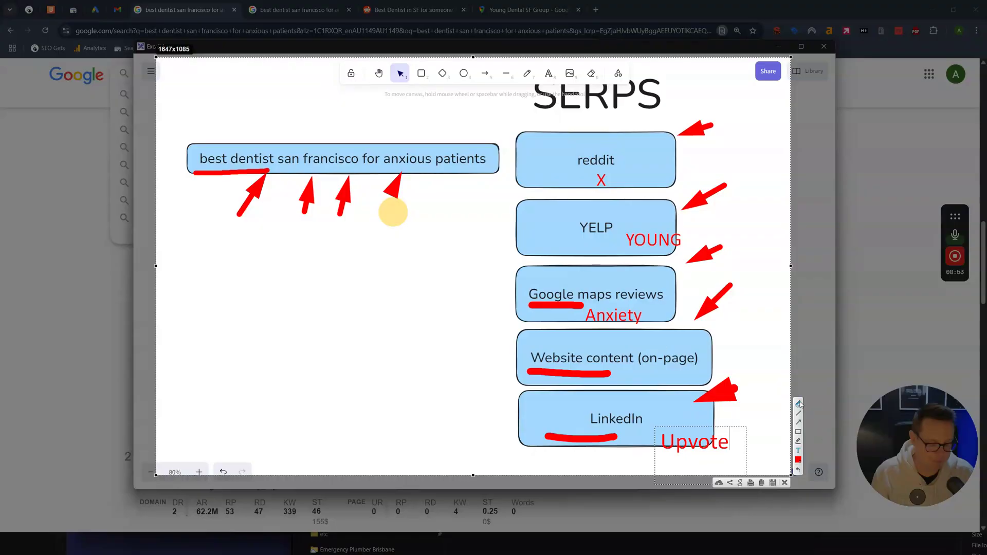
pyautogui.click(798, 403)
# Step: Outline the SERPS list in red and box the Google maps reviews and reddit entries
pyautogui.moveTo(617, 118)
pyautogui.mouseDown()
pyautogui.moveTo(551, 108)
pyautogui.moveTo(512, 163)
pyautogui.moveTo(509, 452)
pyautogui.moveTo(740, 456)
pyautogui.moveTo(777, 157)
pyautogui.moveTo(635, 104)
pyautogui.moveTo(526, 117)
pyautogui.mouseUp()
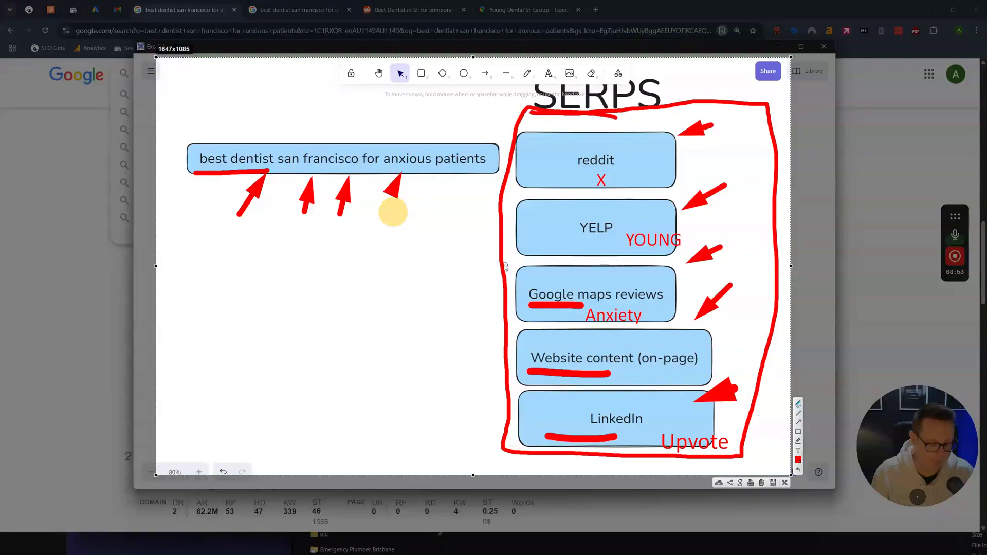
pyautogui.moveTo(505, 266)
pyautogui.mouseDown()
pyautogui.moveTo(671, 266)
pyautogui.moveTo(676, 324)
pyautogui.moveTo(502, 323)
pyautogui.moveTo(503, 265)
pyautogui.moveTo(508, 325)
pyautogui.moveTo(678, 326)
pyautogui.moveTo(678, 288)
pyautogui.moveTo(663, 266)
pyautogui.moveTo(519, 265)
pyautogui.moveTo(506, 291)
pyautogui.moveTo(506, 323)
pyautogui.mouseUp()
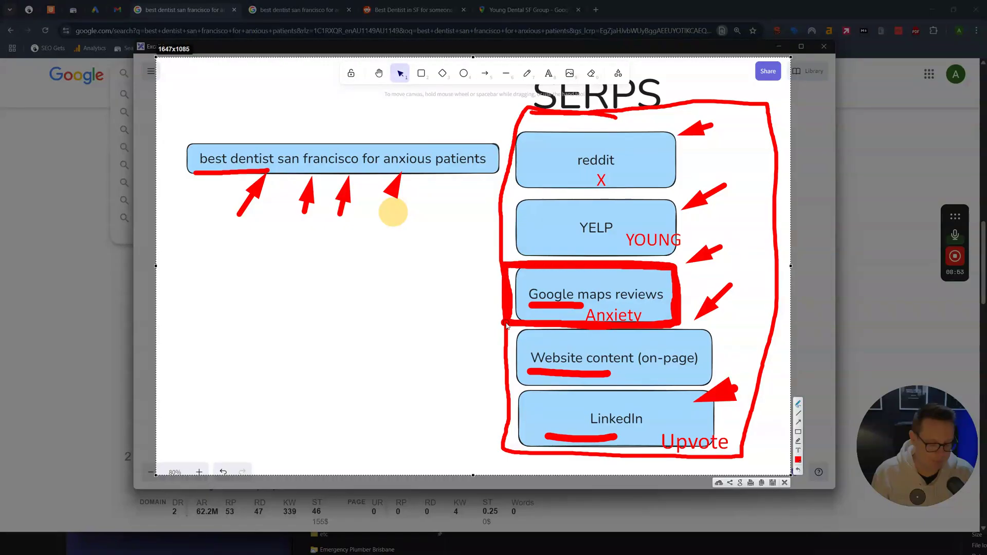
pyautogui.click(798, 404)
pyautogui.moveTo(574, 171); pyautogui.dragTo(624, 169)
pyautogui.moveTo(572, 143)
pyautogui.mouseDown()
pyautogui.moveTo(596, 172)
pyautogui.moveTo(619, 145)
pyautogui.moveTo(624, 171)
pyautogui.mouseUp()
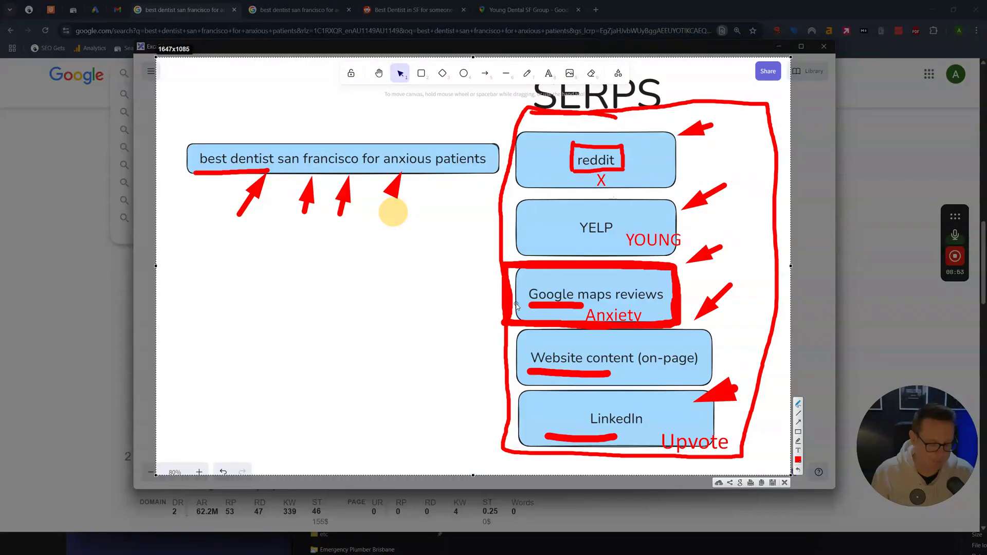
pyautogui.moveTo(516, 306)
pyautogui.mouseDown()
pyautogui.moveTo(545, 309)
pyautogui.moveTo(517, 308)
pyautogui.mouseUp()
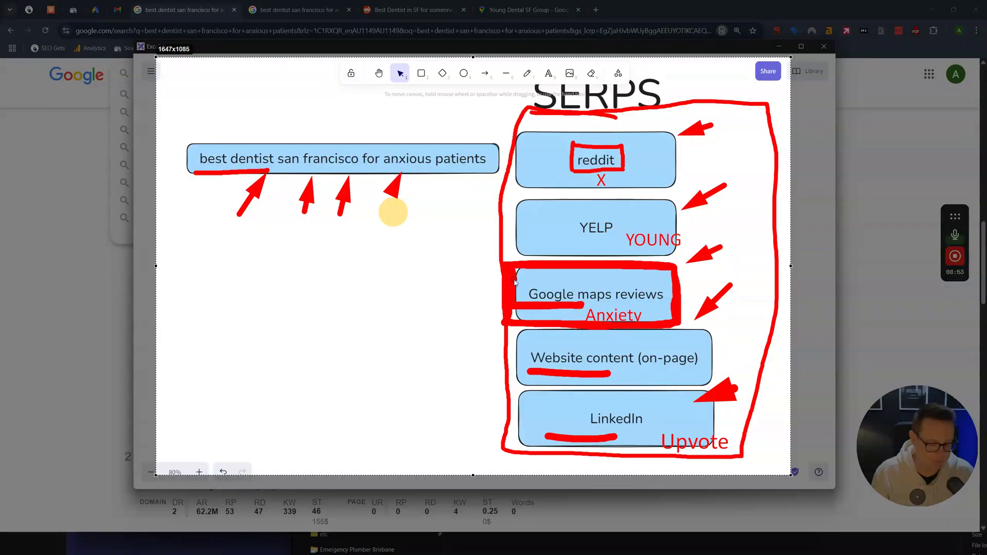
pyautogui.click(517, 286)
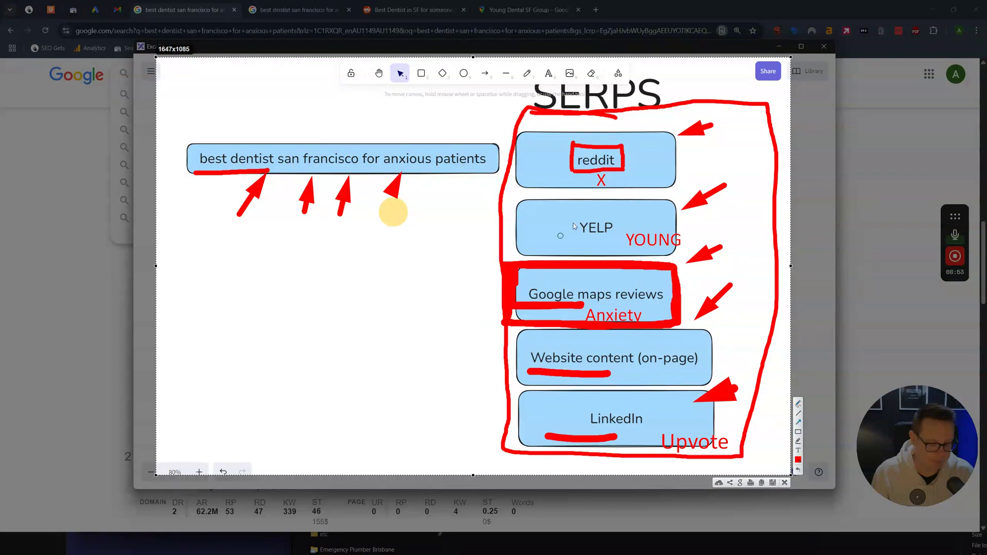
pyautogui.click(241, 298)
# Step: Add a red note "Discovering, Storing, Retrieving" below the keyword and position it
pyautogui.write('Discovering,')
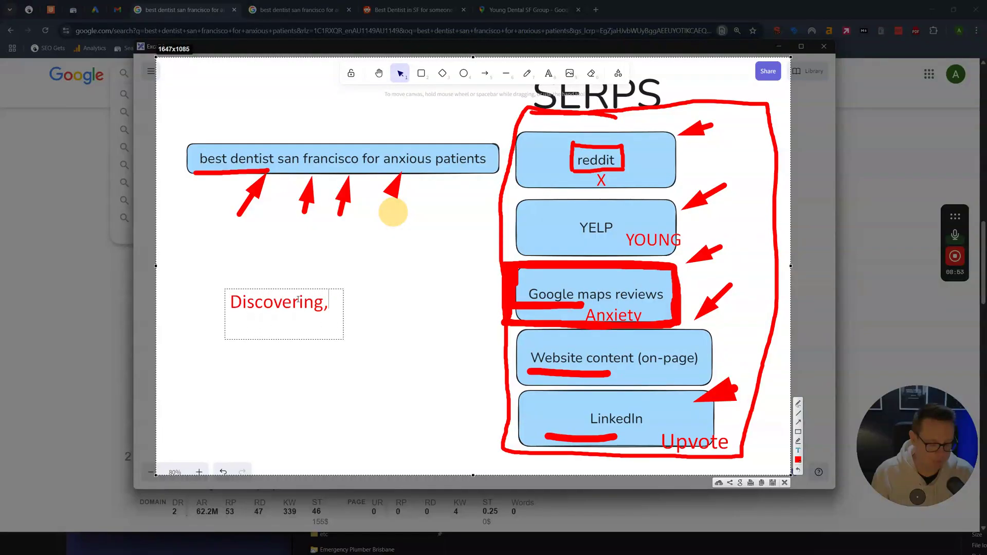
pyautogui.write(' Storing, Retrieving')
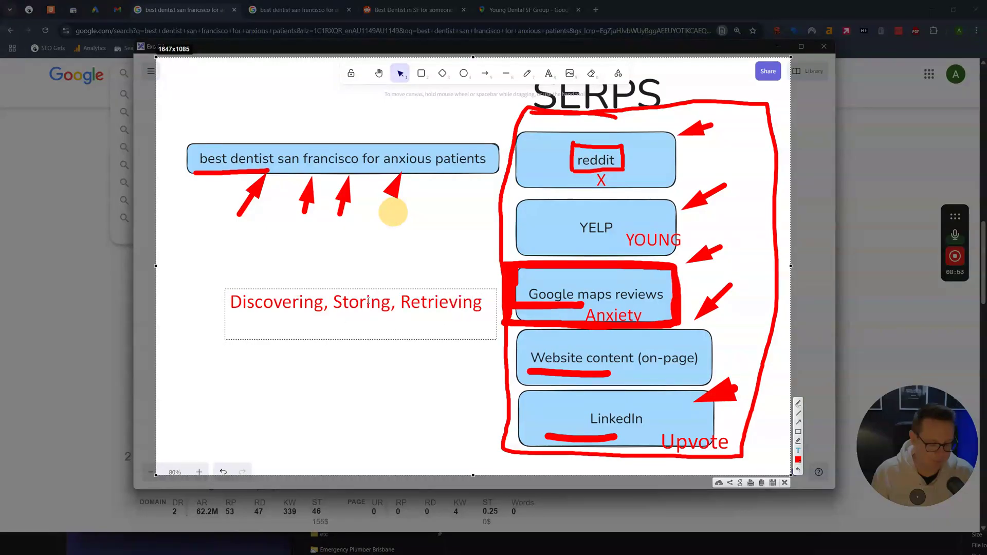
pyautogui.moveTo(438, 289); pyautogui.dragTo(393, 268)
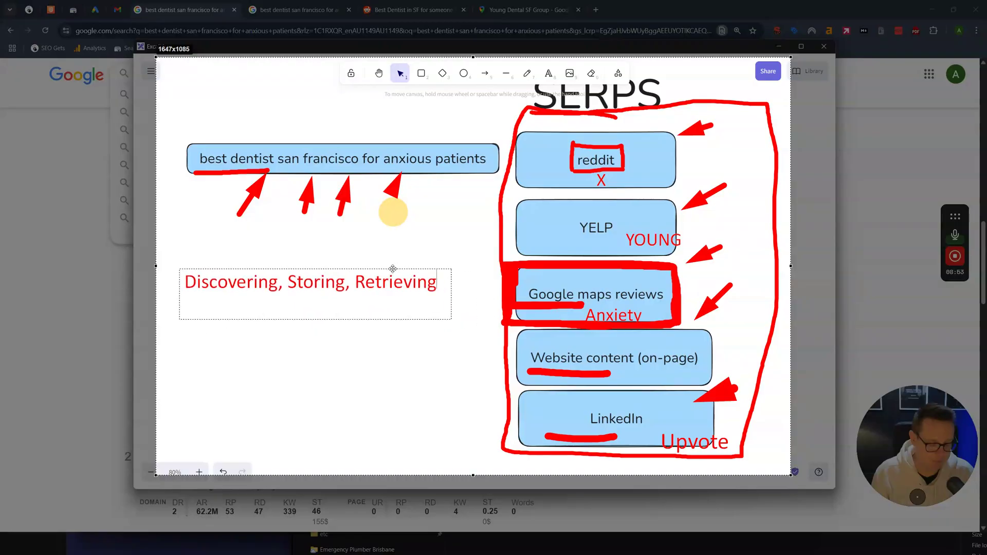
pyautogui.doubleClick(304, 283)
pyautogui.doubleClick(396, 282)
pyautogui.doubleClick(319, 282)
pyautogui.doubleClick(232, 282)
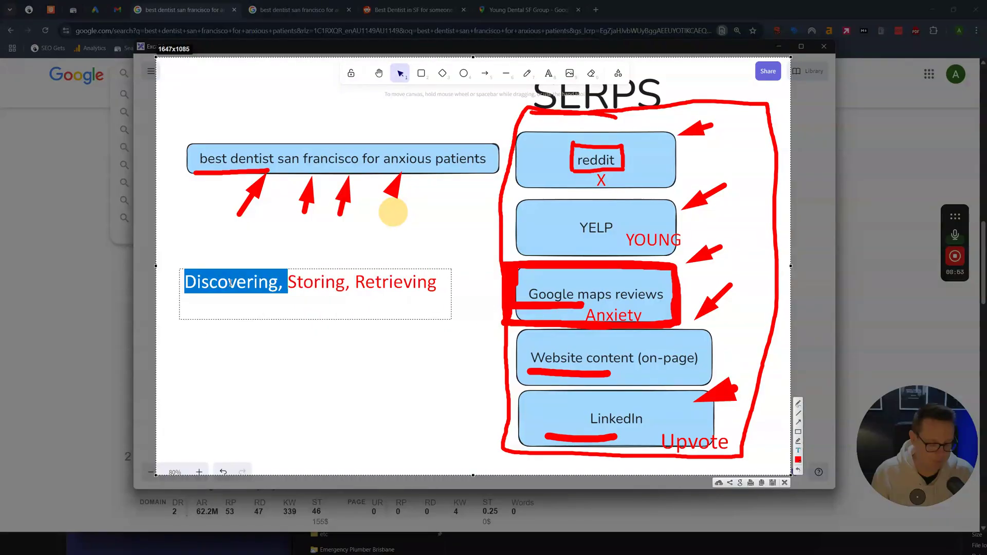
pyautogui.click(333, 284)
pyautogui.doubleClick(383, 286)
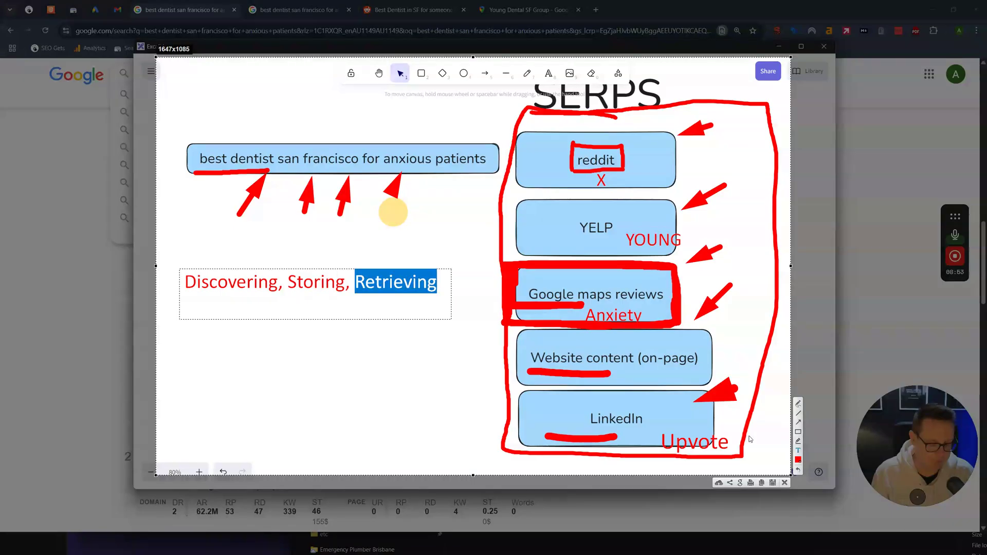
pyautogui.click(798, 425)
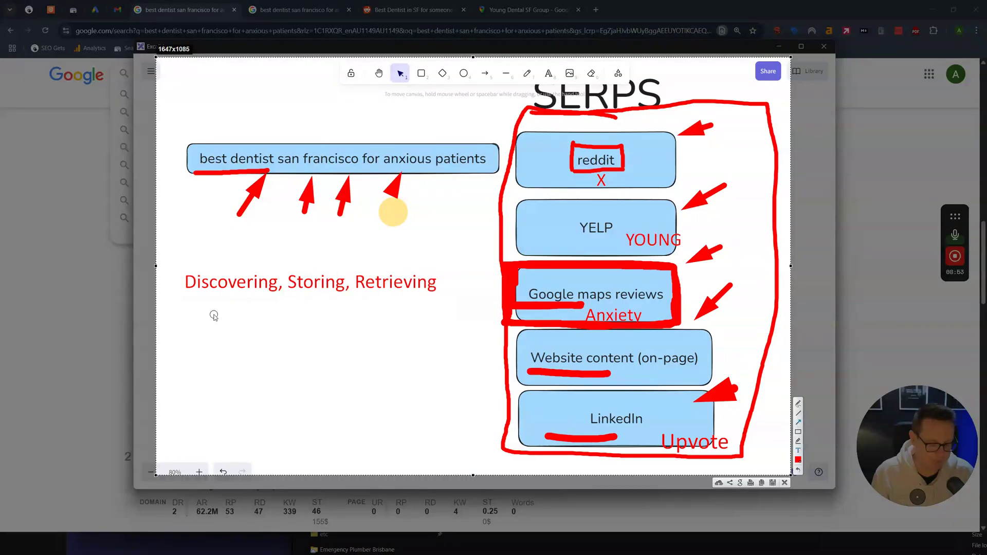
# Step: Draw three red arrows under the note, then clear all annotations
pyautogui.moveTo(208, 326); pyautogui.dragTo(214, 305)
pyautogui.moveTo(292, 335); pyautogui.dragTo(305, 307)
pyautogui.moveTo(379, 321); pyautogui.dragTo(393, 300)
pyautogui.press('Escape')
# Step: Bring Google's results page forward and zoom it to 150%
pyautogui.click(106, 419)
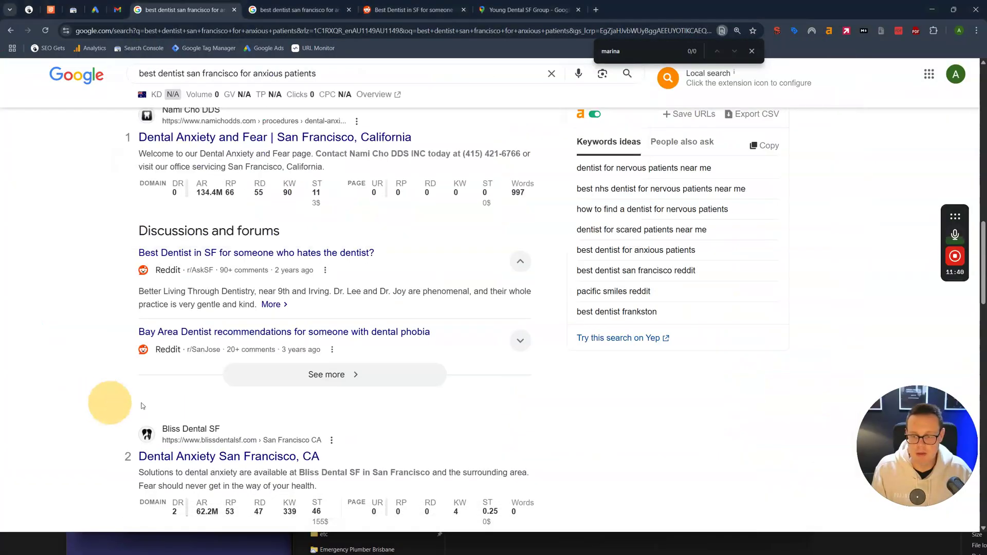
pyautogui.scroll(1, 114, 340)
pyautogui.scroll(10, 112, 335)
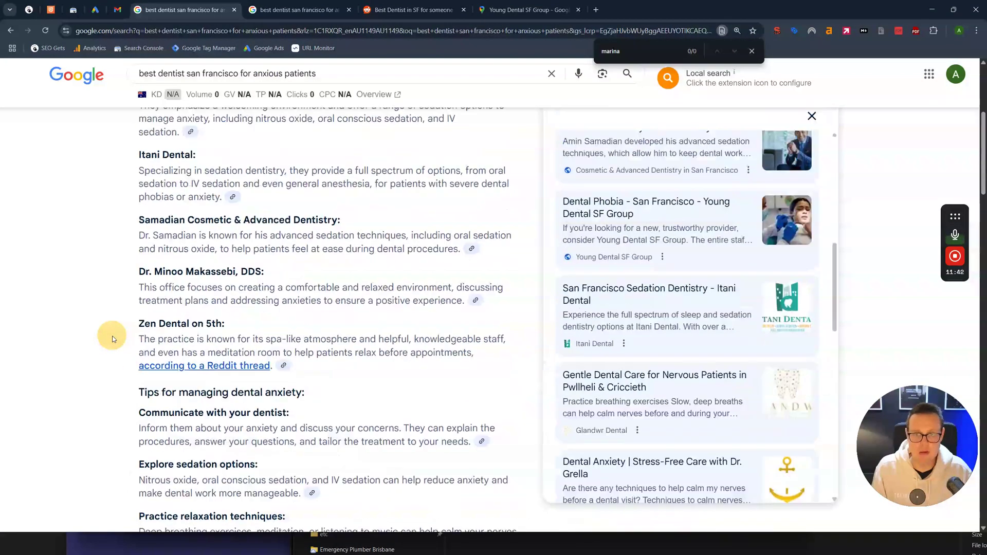
pyautogui.scroll(-15, 104, 334)
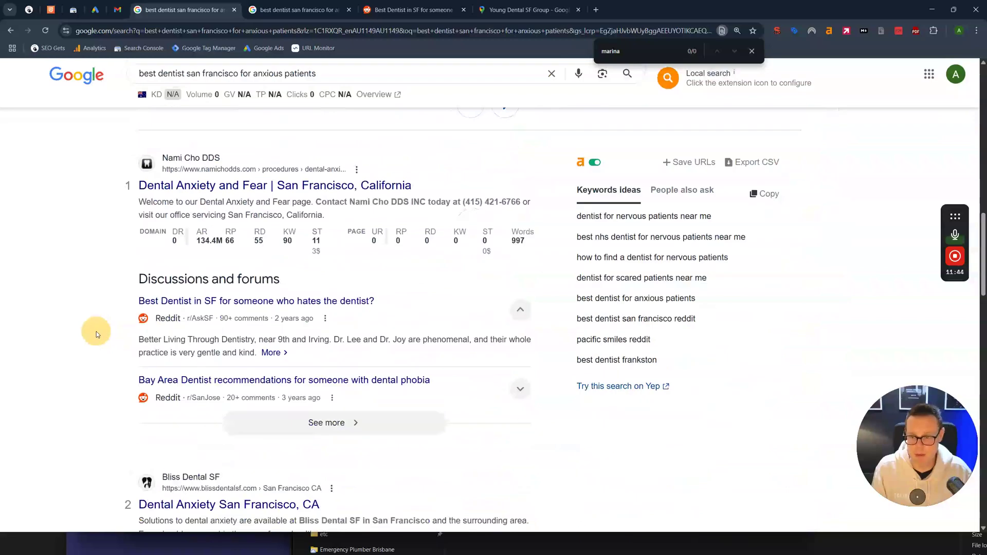
pyautogui.hotkey('ctrl', '+')
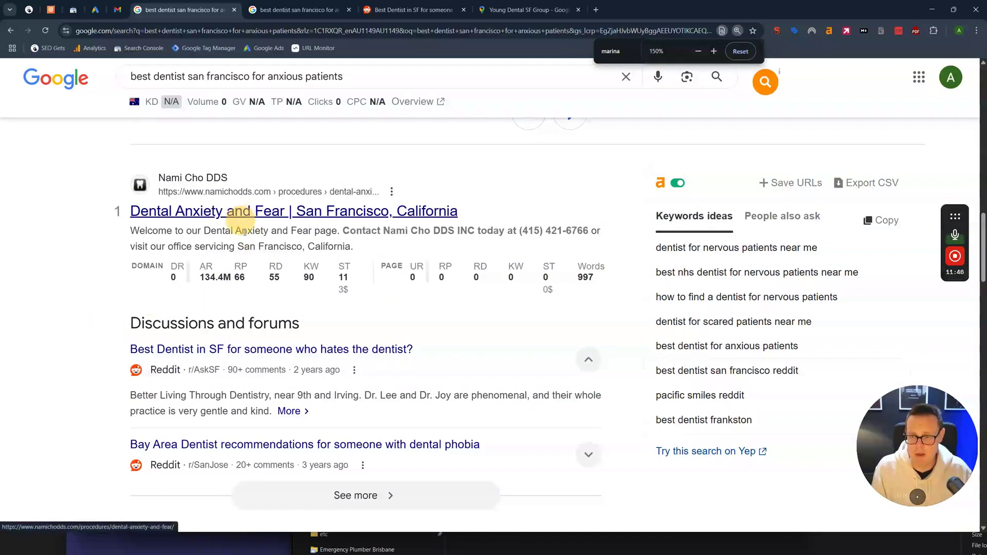
pyautogui.moveTo(171, 278)
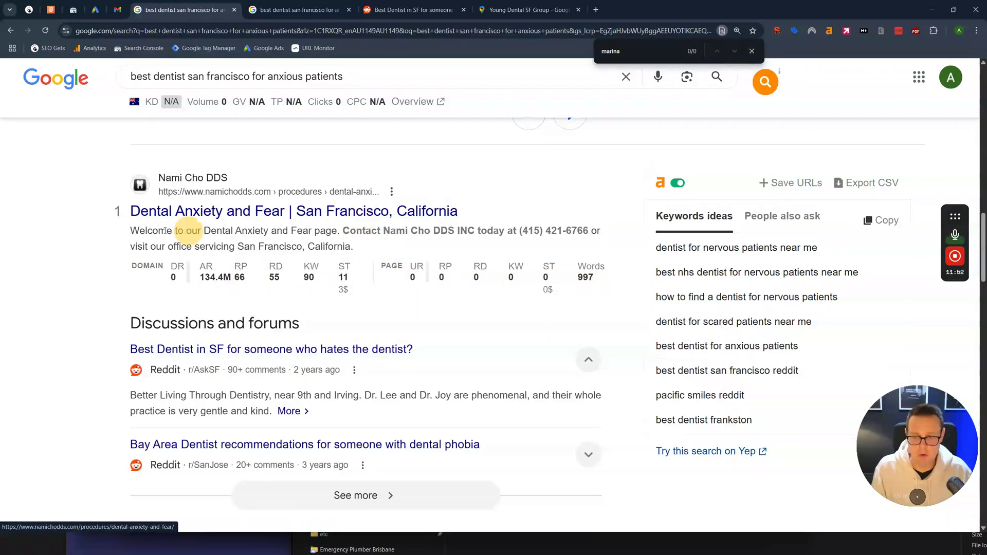
# Step: Scroll up to the AI Overview list and highlight the Young Dental SF Group entry
pyautogui.scroll(10, 97, 221)
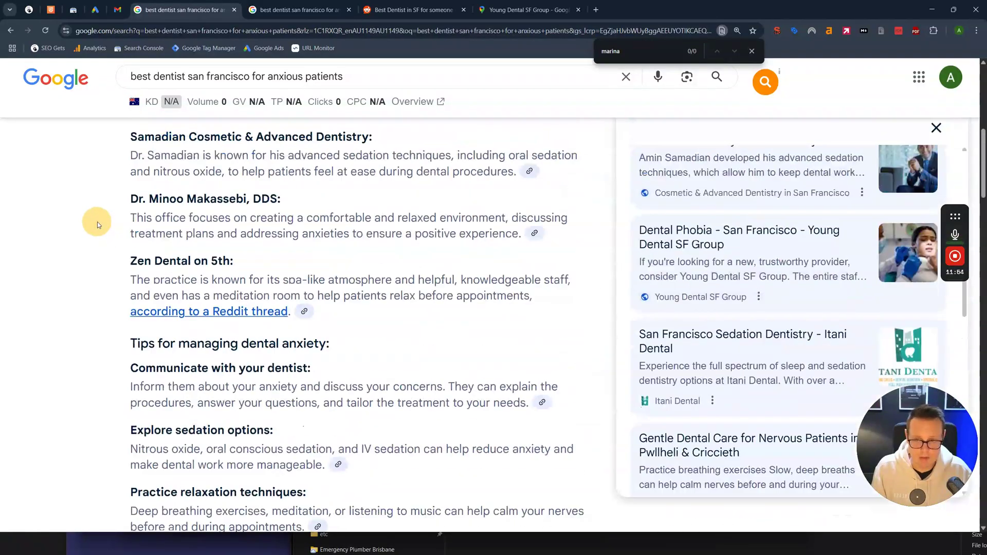
pyautogui.scroll(5, 97, 222)
pyautogui.scroll(-6, 98, 222)
pyautogui.scroll(3, 99, 222)
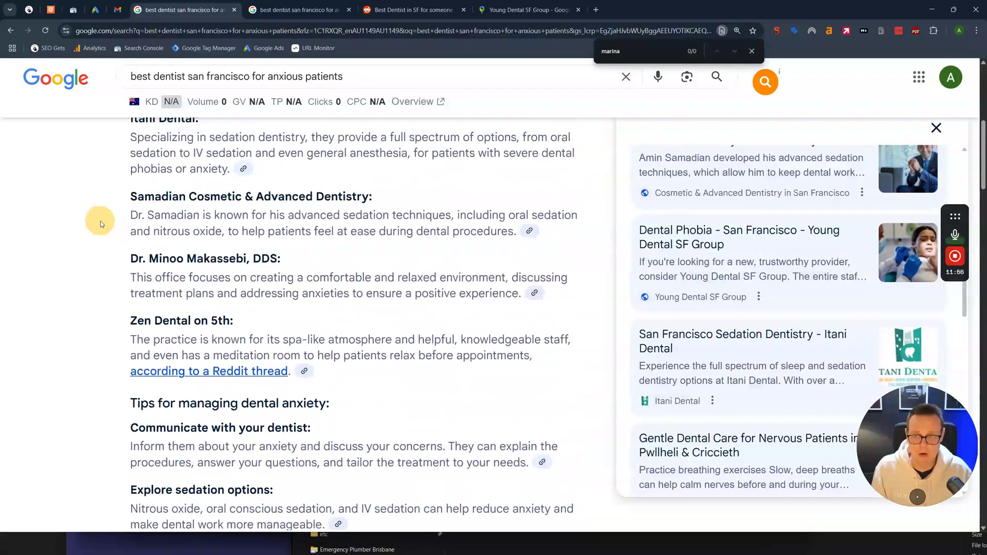
pyautogui.scroll(3, 100, 221)
pyautogui.moveTo(132, 222); pyautogui.dragTo(253, 278)
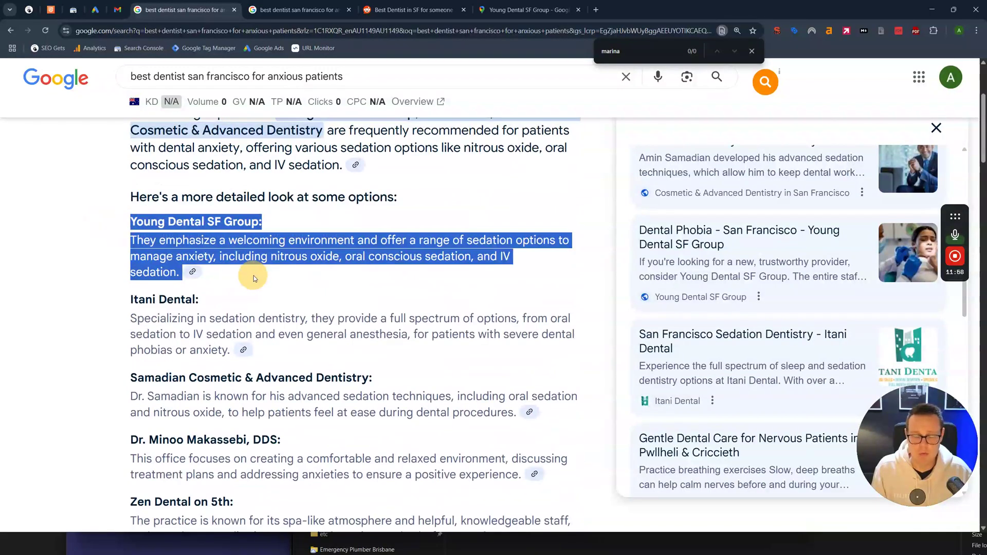
pyautogui.click(91, 251)
# Step: In Firefox's results, highlight the AI Overview from its opening paragraph through Geary Dental Center
pyautogui.moveTo(88, 549)
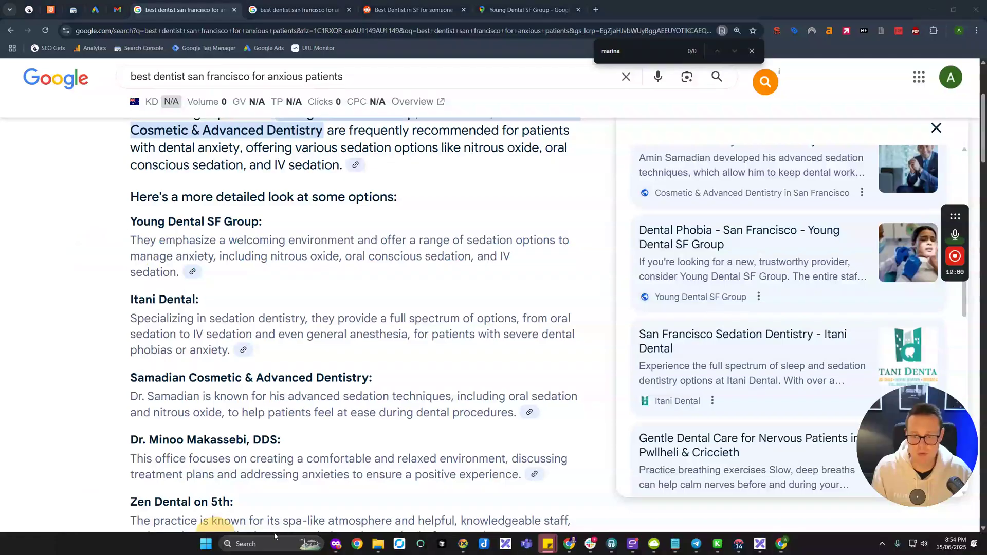
pyautogui.click(335, 544)
pyautogui.scroll(-10, 514, 294)
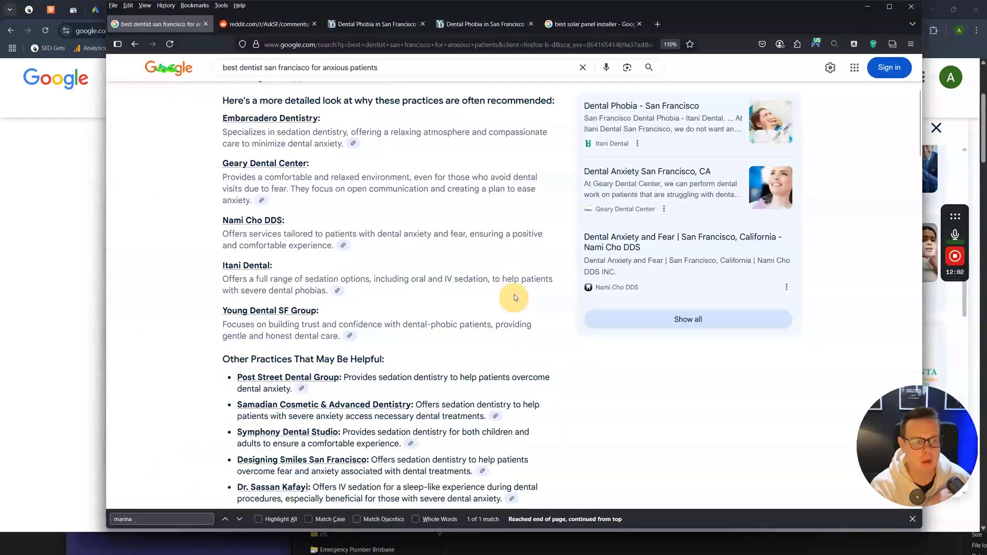
pyautogui.scroll(2, 507, 234)
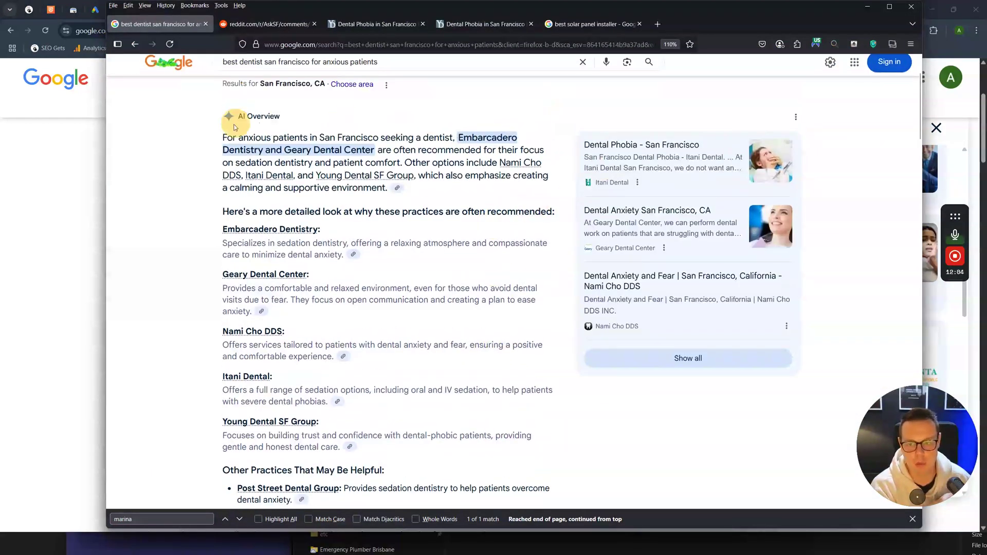
pyautogui.moveTo(224, 135); pyautogui.dragTo(413, 175)
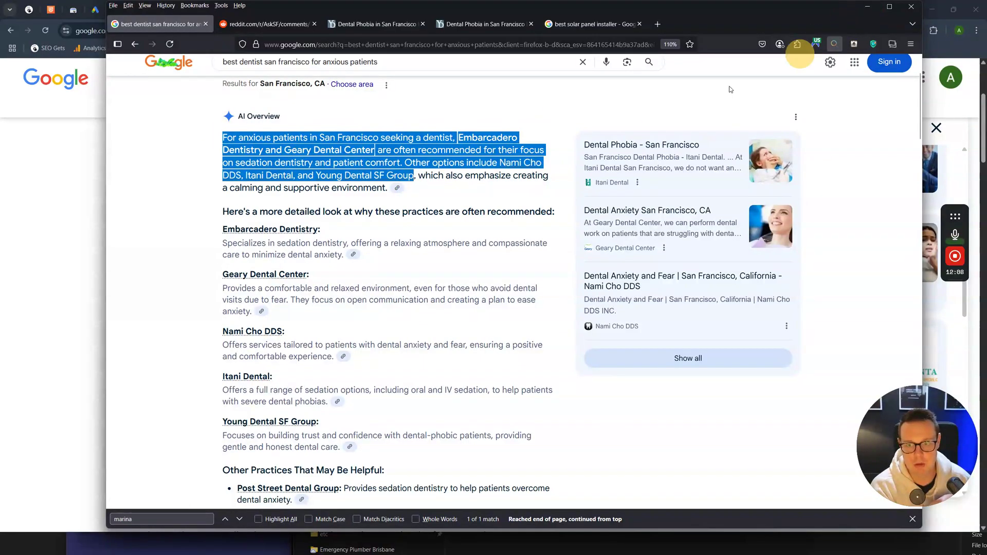
pyautogui.scroll(2, 391, 203)
pyautogui.moveTo(223, 222); pyautogui.dragTo(310, 363)
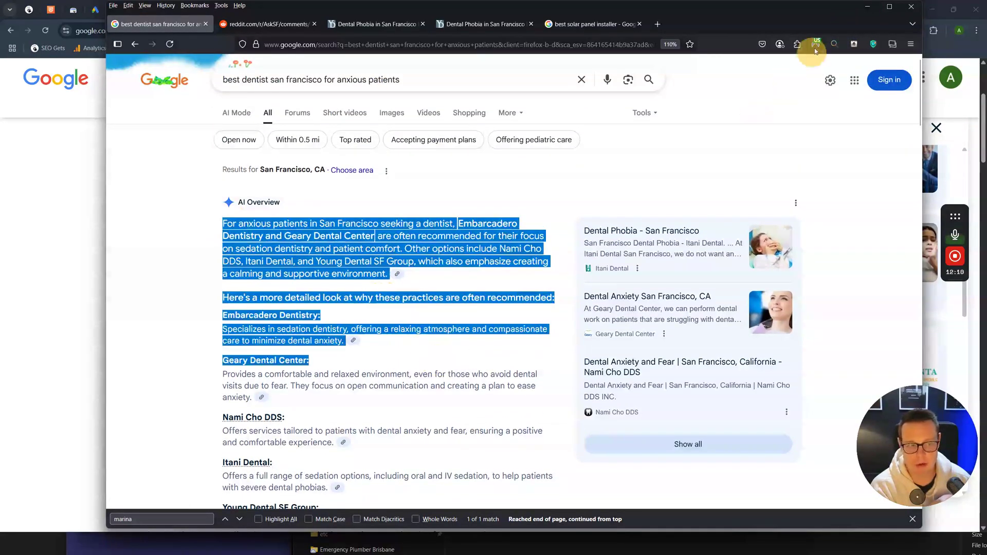
pyautogui.click(868, 7)
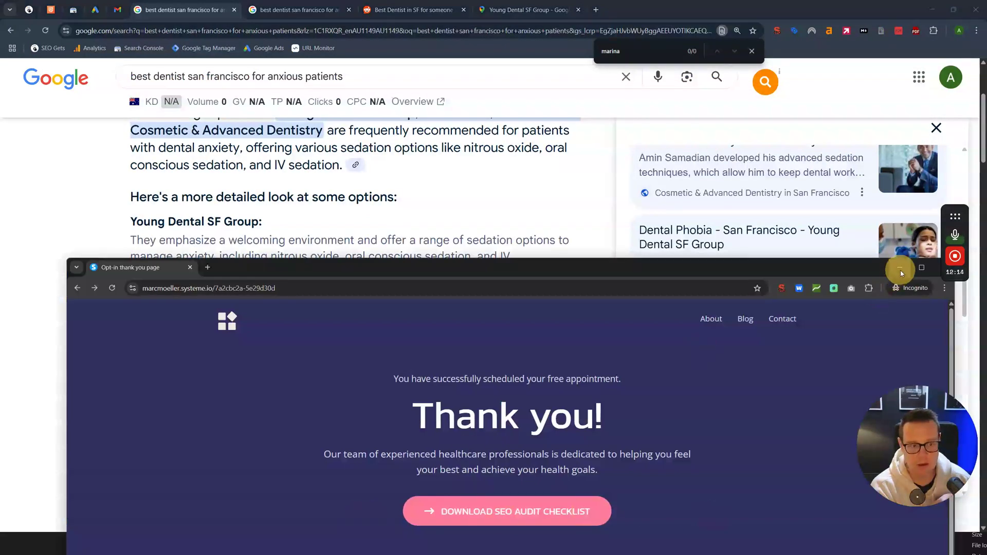
# Step: Back in Excalidraw, shrink the Website content (on-page) box slightly
pyautogui.click(901, 261)
pyautogui.hotkey('alt', 'Tab')
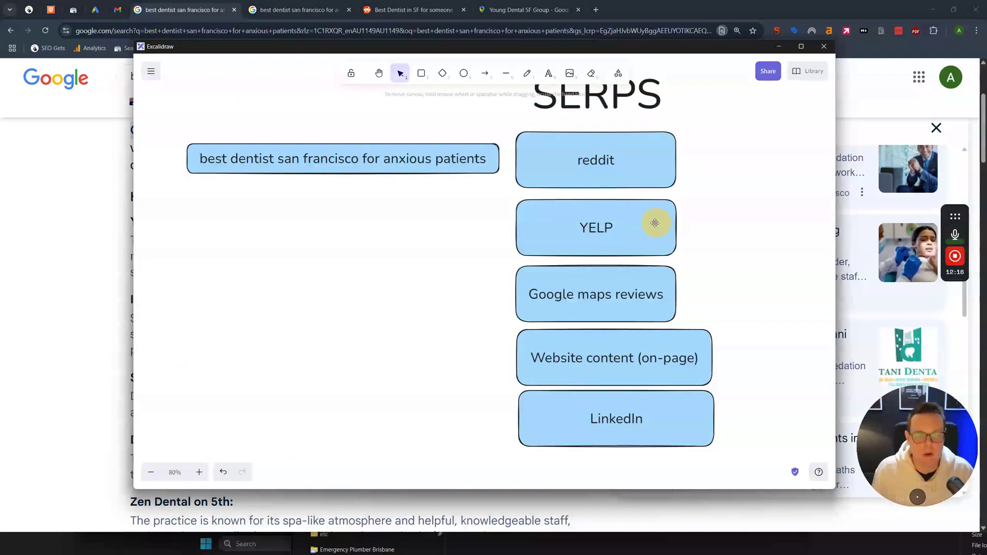
pyautogui.click(653, 224)
pyautogui.click(623, 291)
pyautogui.click(663, 364)
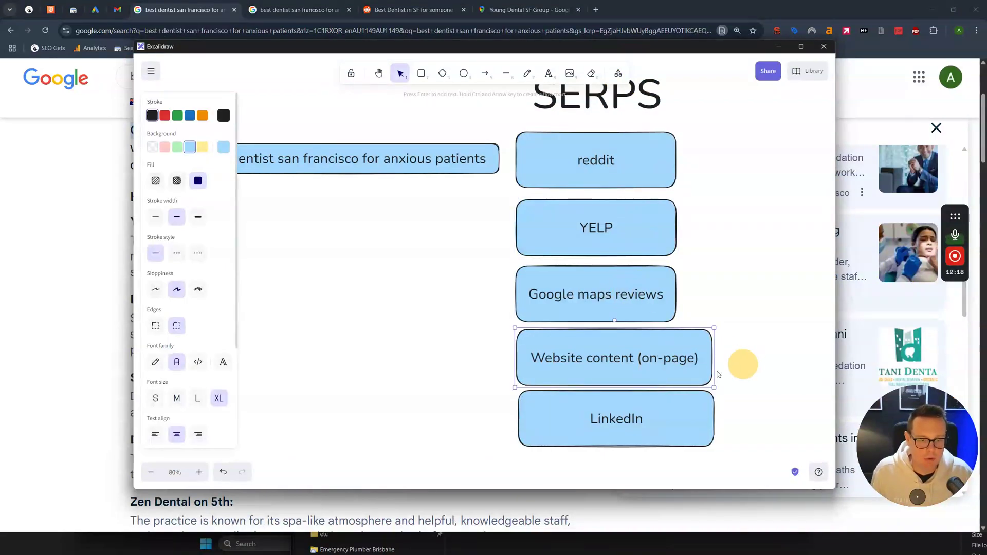
pyautogui.moveTo(714, 387); pyautogui.dragTo(708, 378)
# Step: Shift the LinkedIn box right and nudge the query box slightly left and down
pyautogui.click(674, 426)
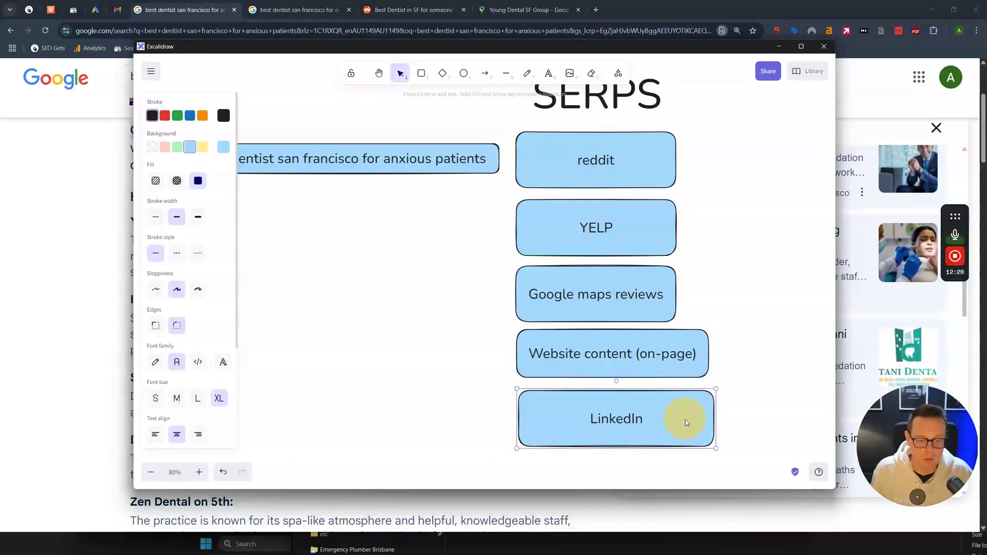
pyautogui.moveTo(671, 429)
pyautogui.mouseDown()
pyautogui.moveTo(692, 423)
pyautogui.moveTo(672, 416)
pyautogui.moveTo(689, 427)
pyautogui.mouseUp()
pyautogui.click(723, 412)
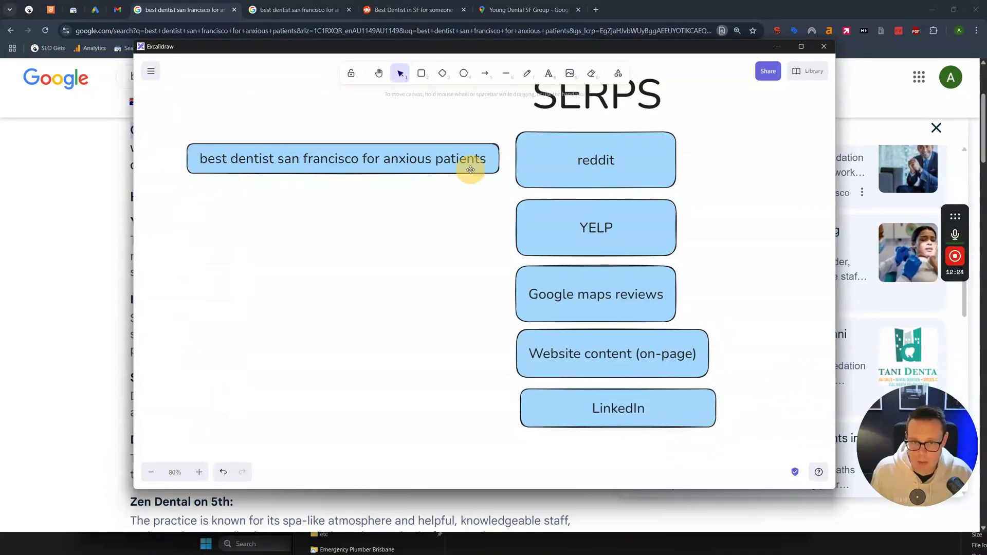
pyautogui.moveTo(470, 169); pyautogui.dragTo(464, 174)
pyautogui.click(509, 229)
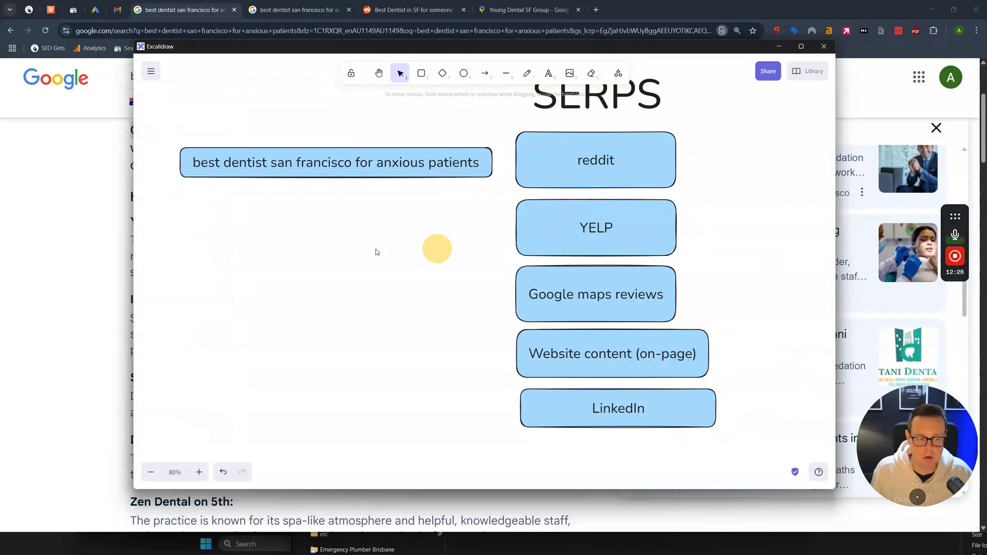
# Step: Add a text label below the query box with ChatGPT and PPX on two lines
pyautogui.press('t')
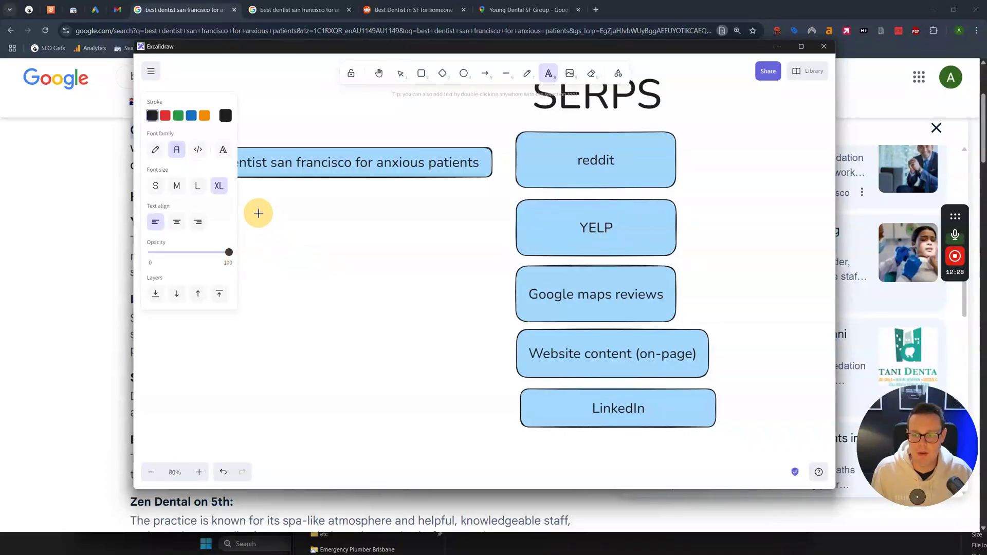
pyautogui.click(278, 229)
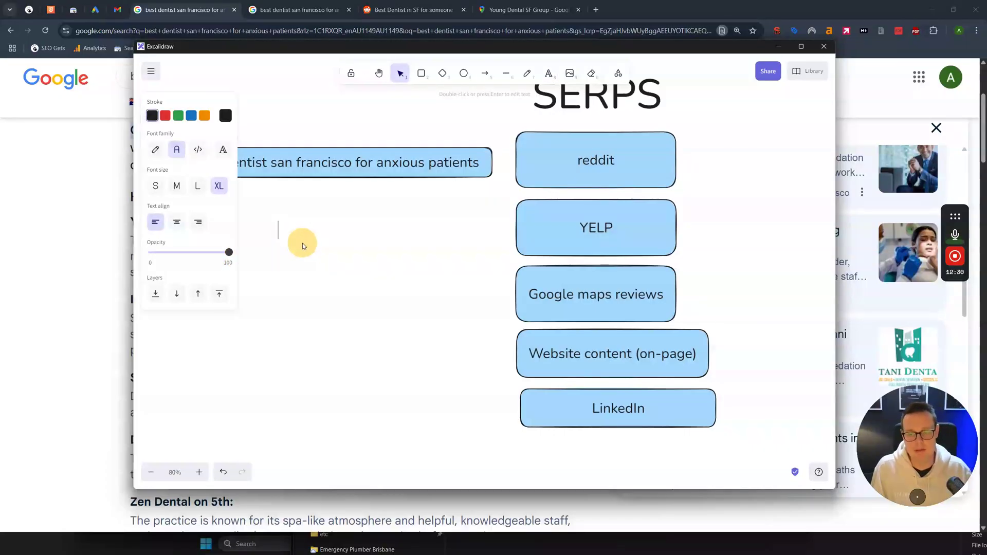
pyautogui.write('ChatGPT')
pyautogui.press('Return')
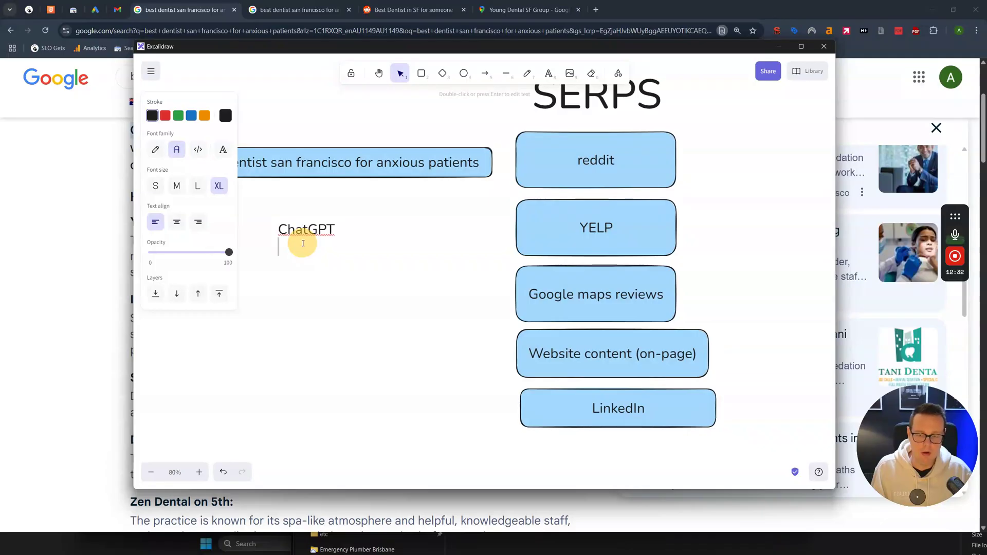
pyautogui.write('PPX')
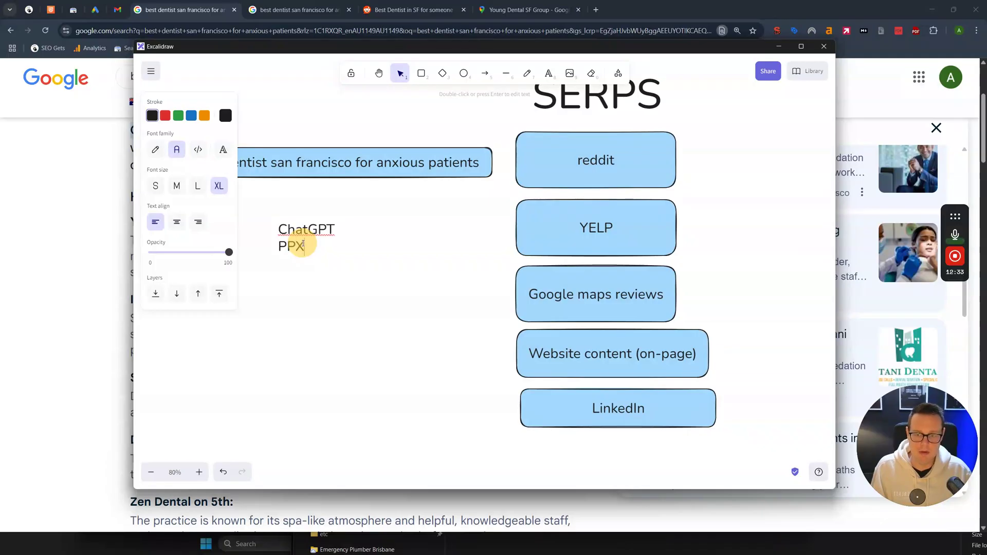
pyautogui.click(334, 229)
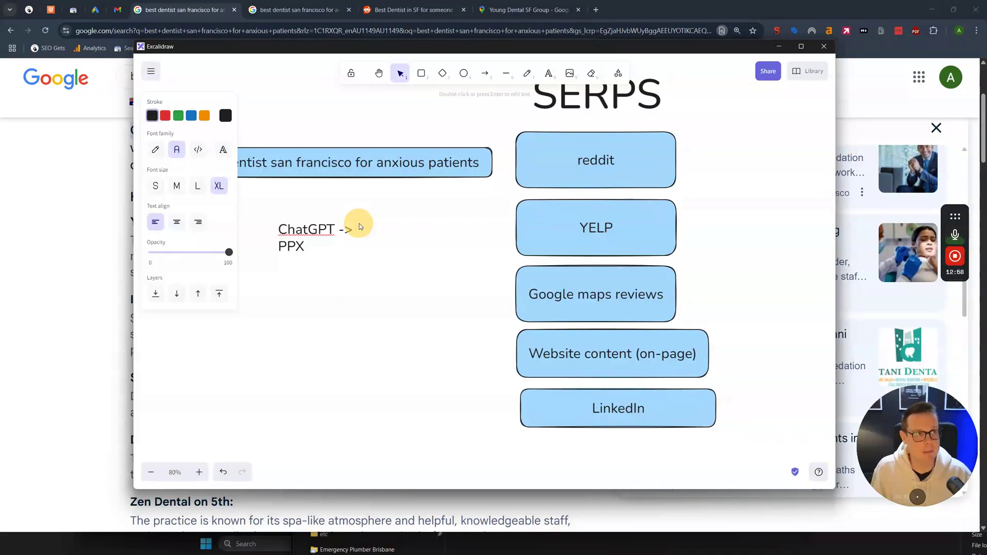
# Step: Capture the diagram, circle reddit, underline ChatGPT and PPX, and arrow ChatGPT toward reddit and YELP
pyautogui.press('super+shift+s')
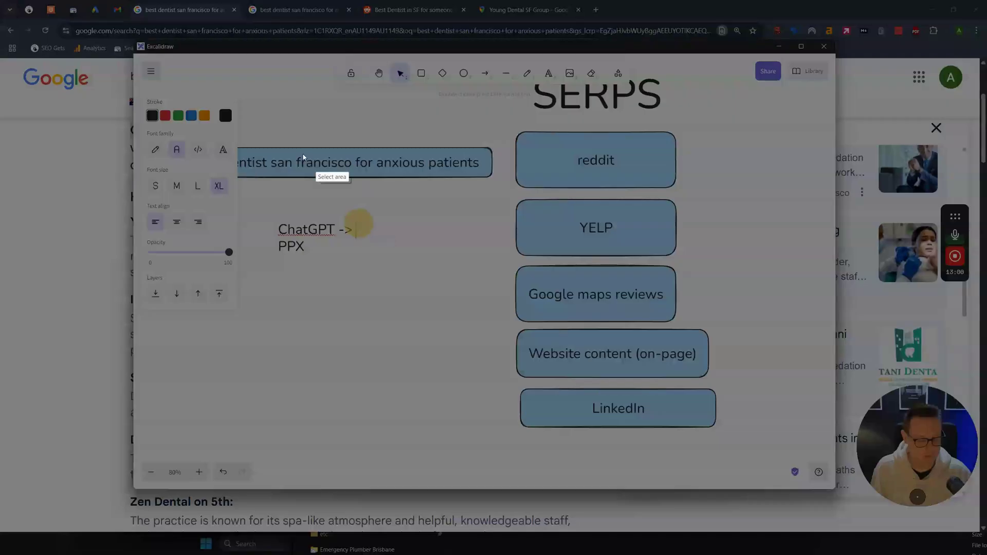
pyautogui.moveTo(219, 95); pyautogui.dragTo(761, 468)
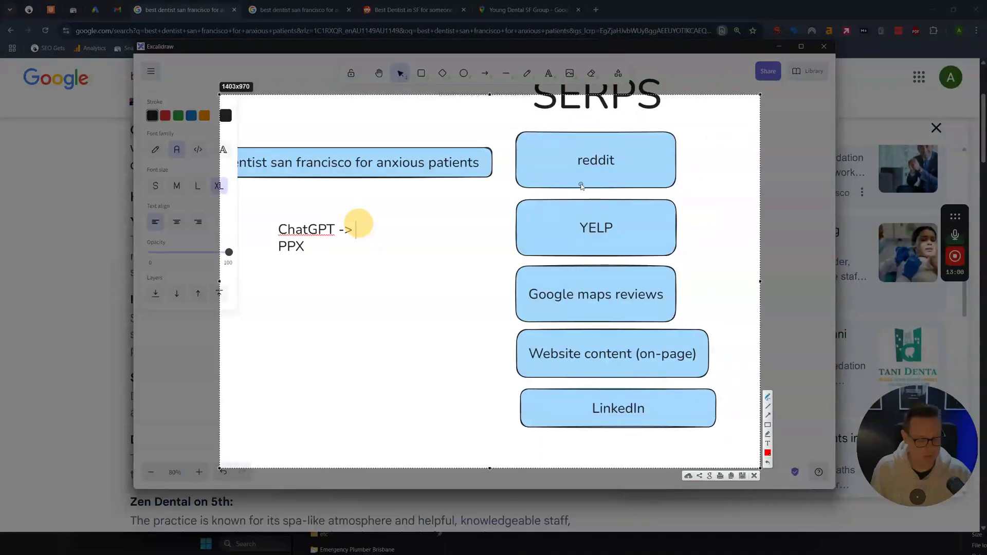
pyautogui.moveTo(632, 135)
pyautogui.mouseDown()
pyautogui.moveTo(591, 132)
pyautogui.moveTo(630, 154)
pyautogui.mouseUp()
pyautogui.moveTo(356, 229)
pyautogui.mouseDown()
pyautogui.moveTo(538, 168)
pyautogui.moveTo(517, 174)
pyautogui.mouseUp()
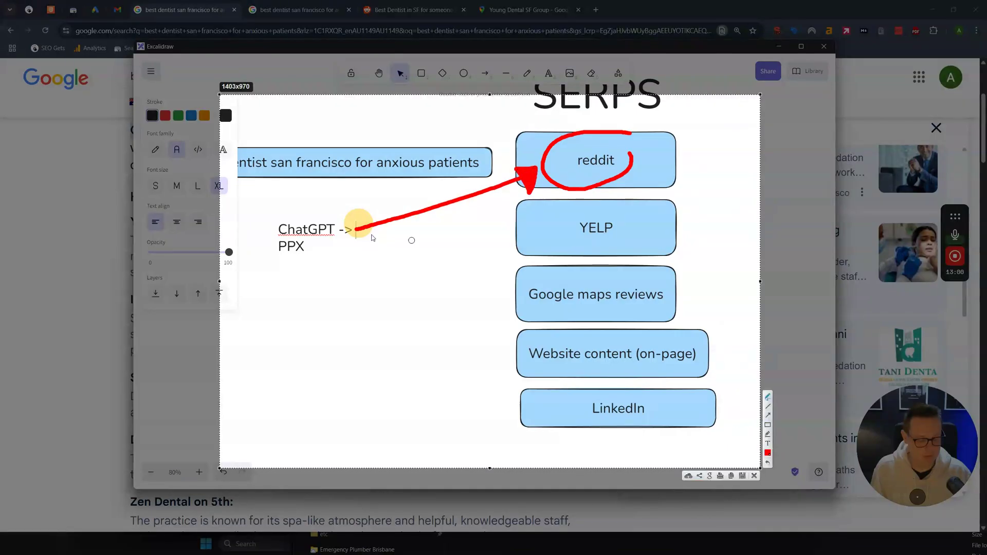
pyautogui.moveTo(273, 261); pyautogui.dragTo(315, 264)
pyautogui.moveTo(283, 235); pyautogui.dragTo(324, 234)
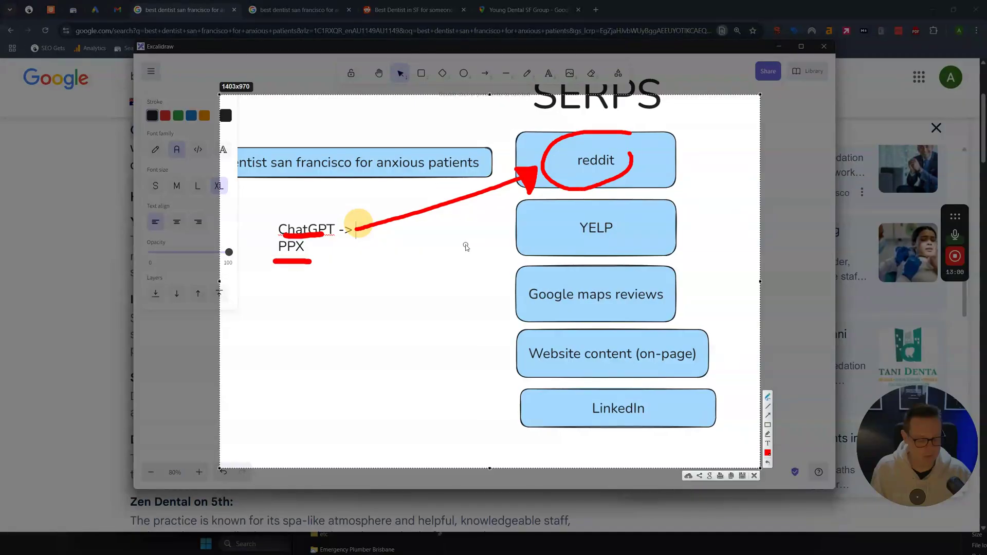
pyautogui.moveTo(362, 246); pyautogui.dragTo(495, 236)
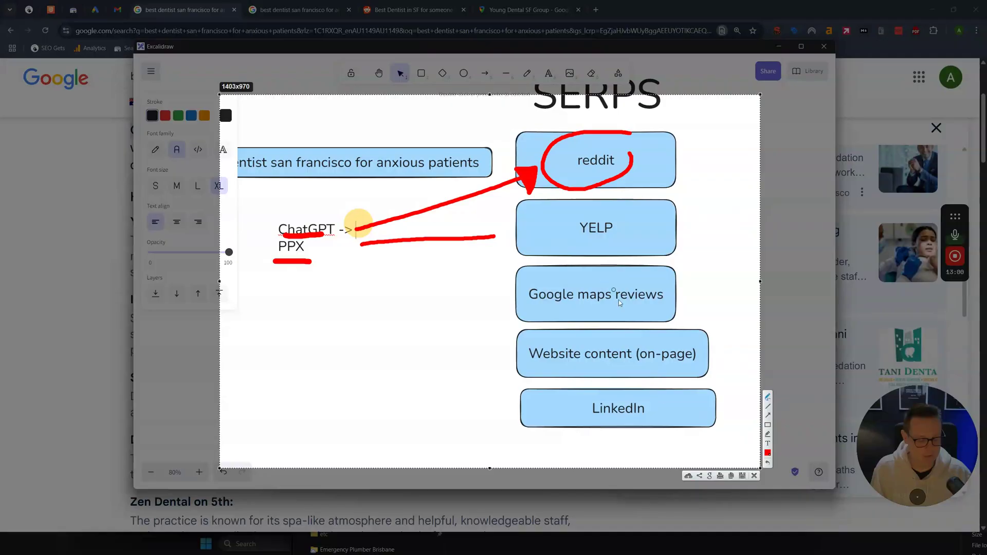
pyautogui.click(754, 476)
# Step: Bring the Google results page forward and select the dentist search query, dismissing suggestions
pyautogui.click(40, 285)
pyautogui.scroll(5, 176, 265)
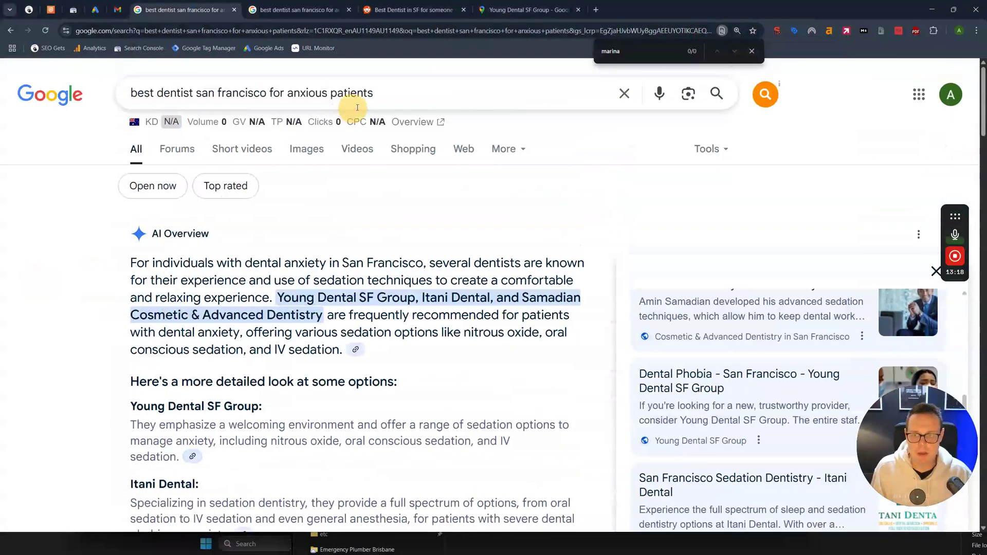
pyautogui.moveTo(395, 94); pyautogui.dragTo(120, 91)
pyautogui.click(419, 93)
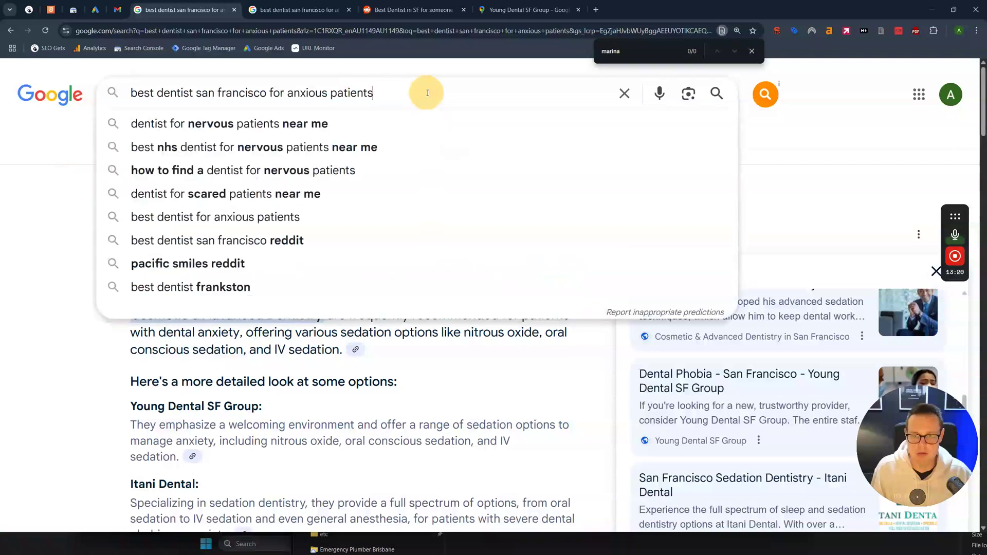
pyautogui.click(165, 205)
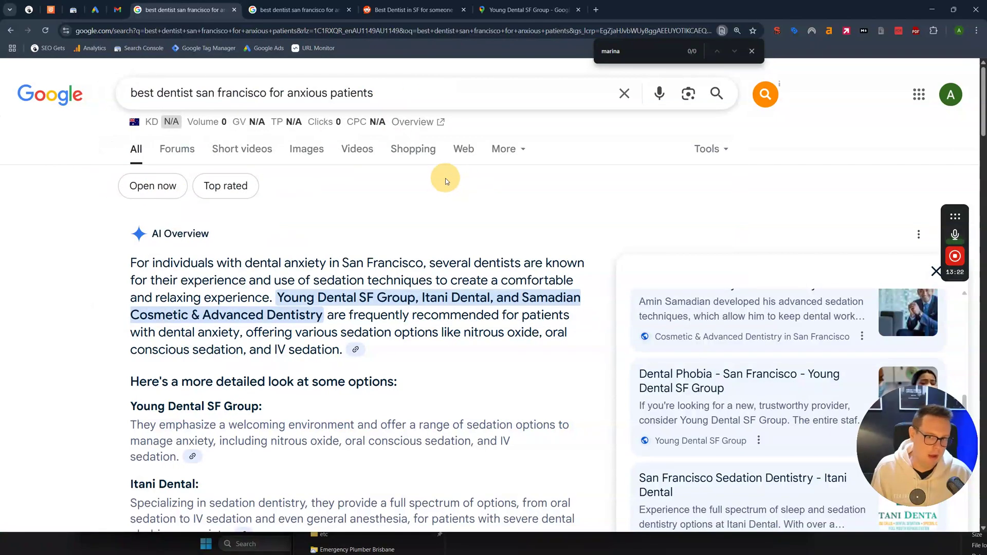
pyautogui.moveTo(403, 94); pyautogui.dragTo(125, 93)
pyautogui.click(60, 175)
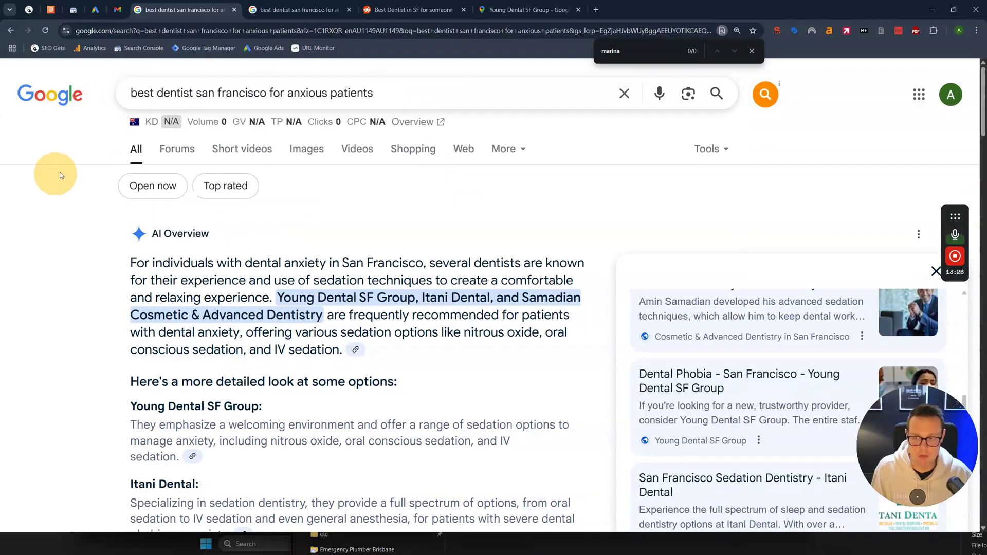
pyautogui.tripleClick(286, 92)
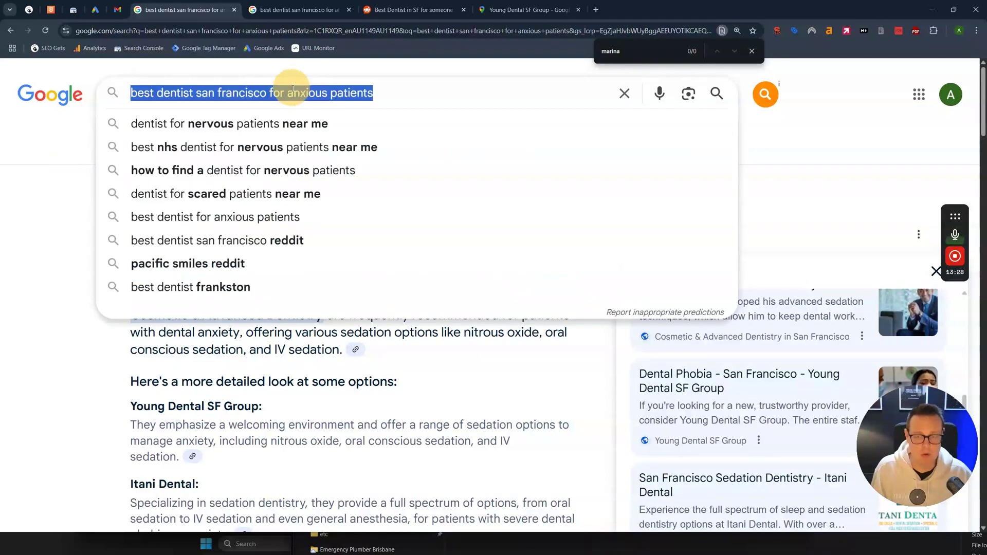
pyautogui.click(343, 93)
pyautogui.click(47, 152)
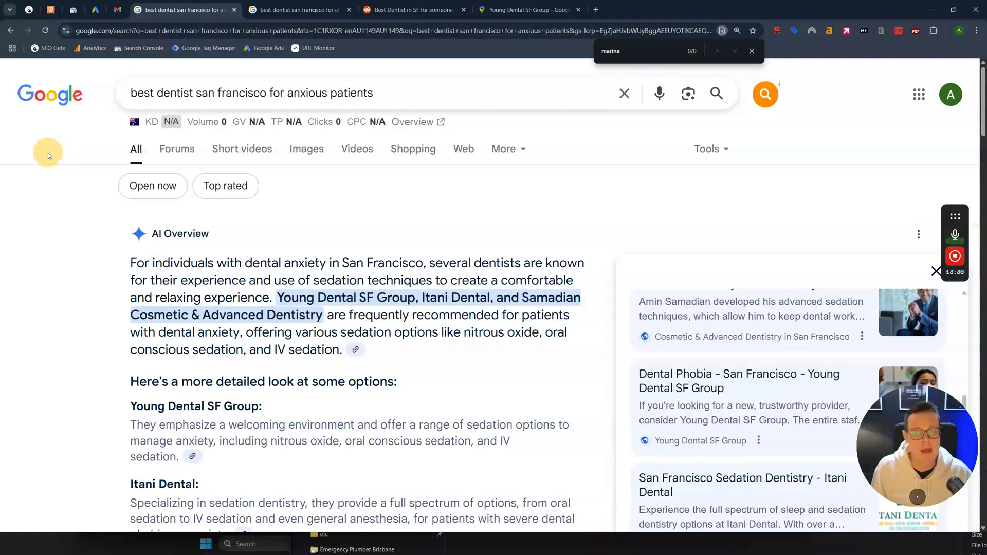
# Step: Highlight the search query again and clear the highlight, leaving the AI Overview results showing
pyautogui.moveTo(133, 93); pyautogui.dragTo(387, 91)
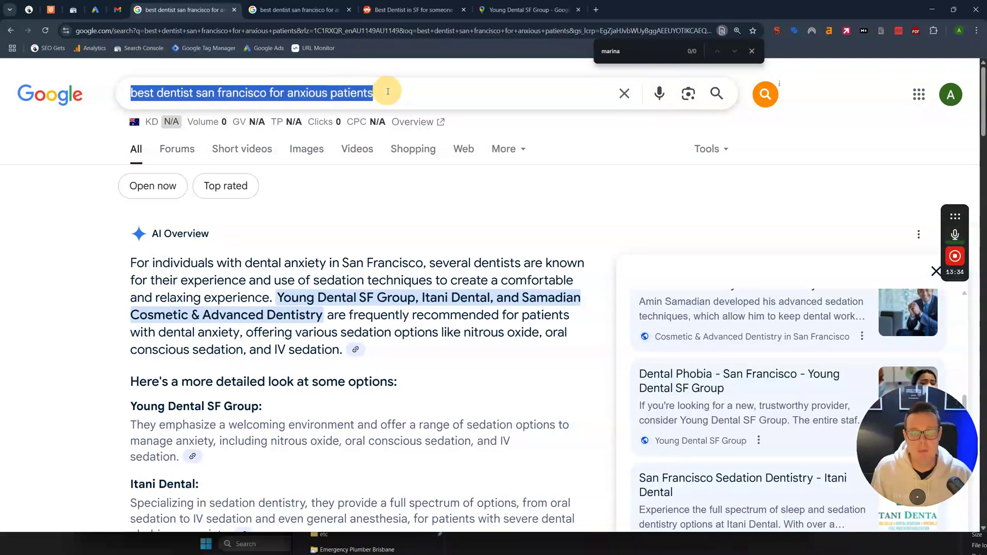
pyautogui.click(386, 91)
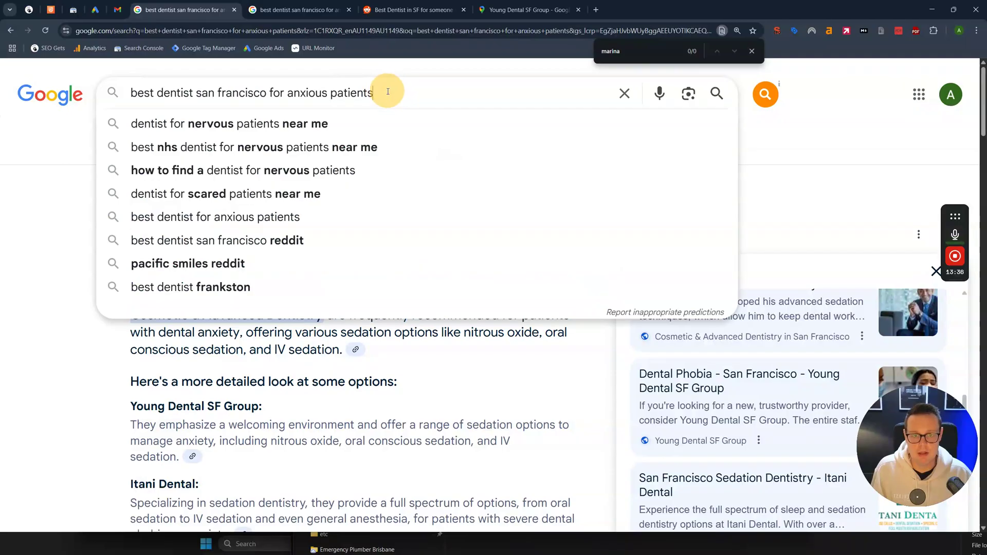
pyautogui.tripleClick(390, 92)
pyautogui.click(397, 91)
pyautogui.click(8, 246)
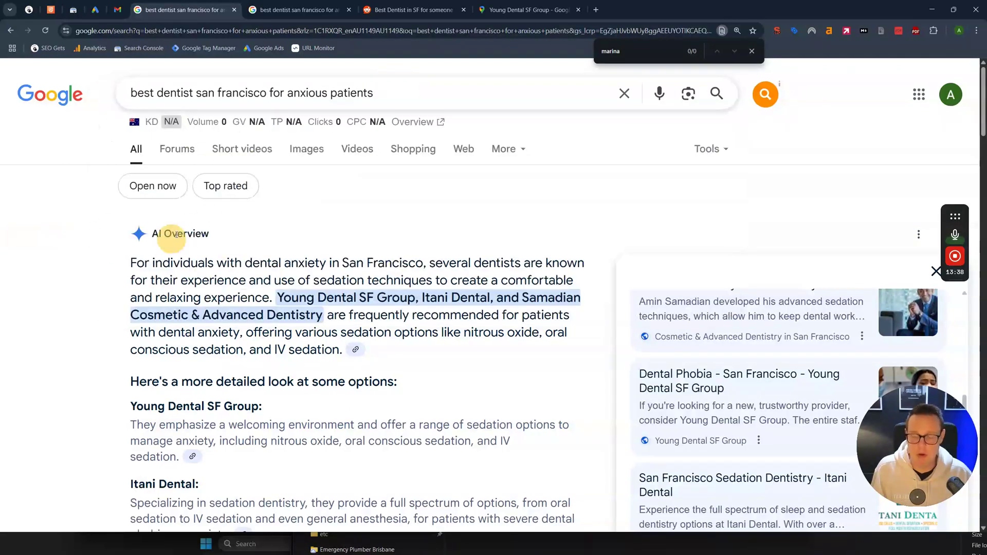
pyautogui.scroll(-4, 262, 245)
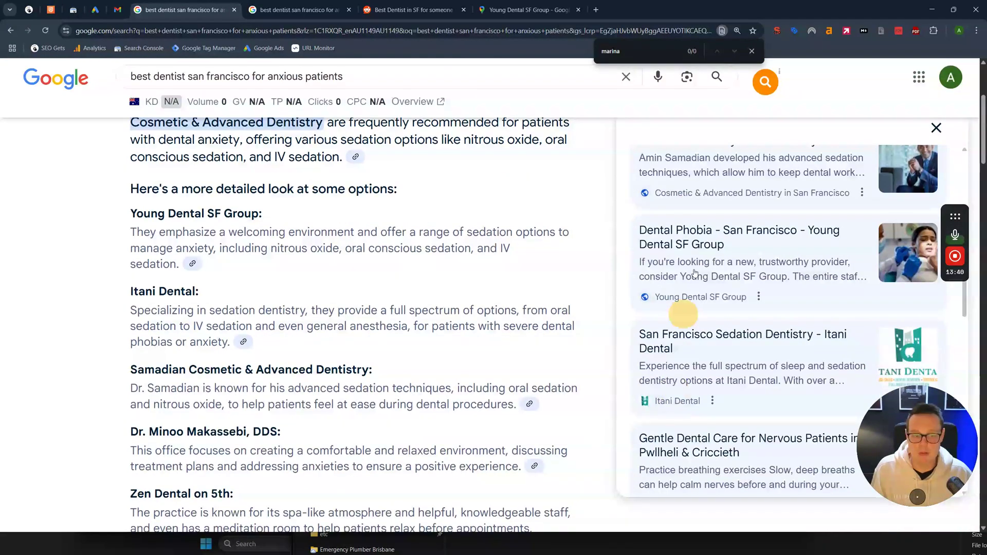
pyautogui.scroll(5, 691, 247)
pyautogui.scroll(5, 704, 209)
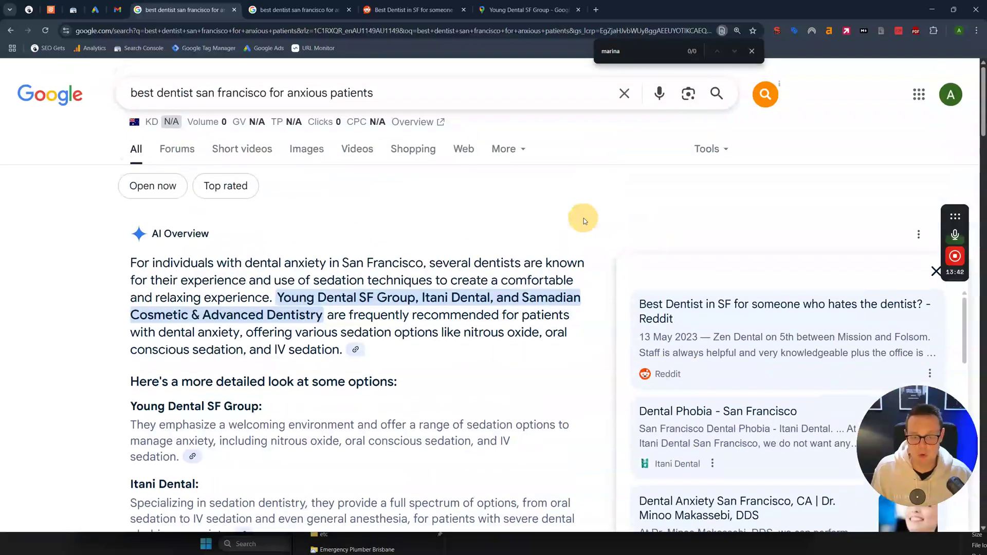
pyautogui.tripleClick(418, 97)
pyautogui.click(388, 96)
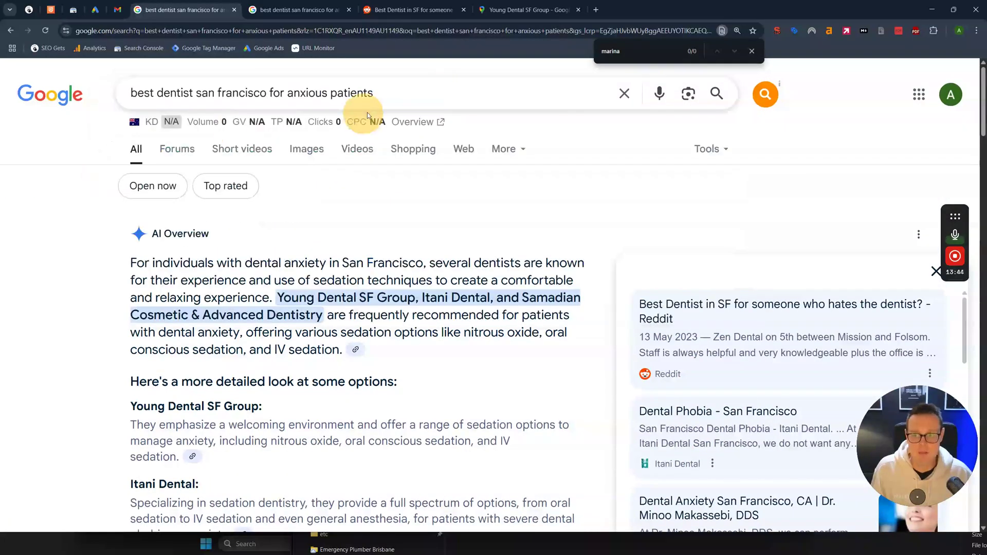
pyautogui.moveTo(388, 96); pyautogui.dragTo(88, 128)
pyautogui.click(82, 149)
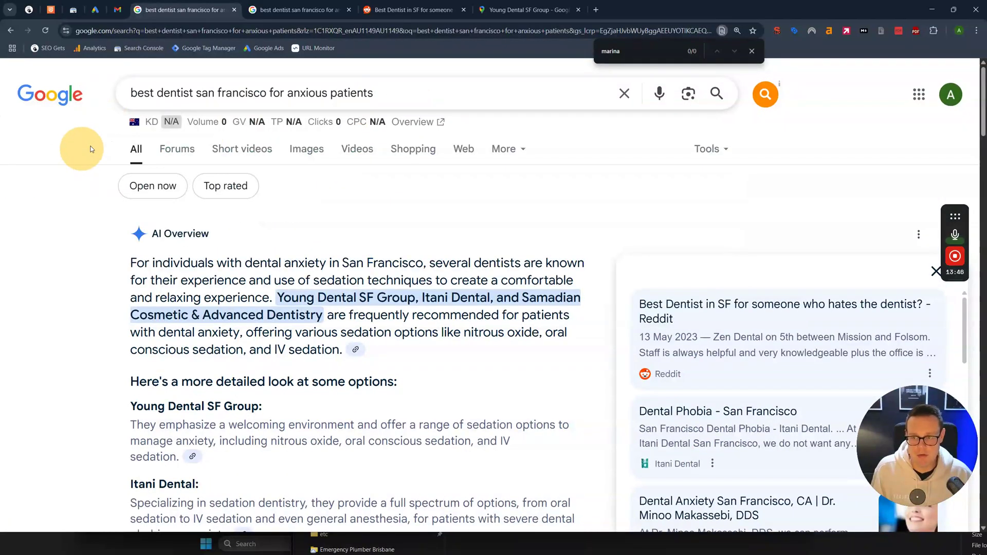
pyautogui.moveTo(391, 95); pyautogui.dragTo(104, 95)
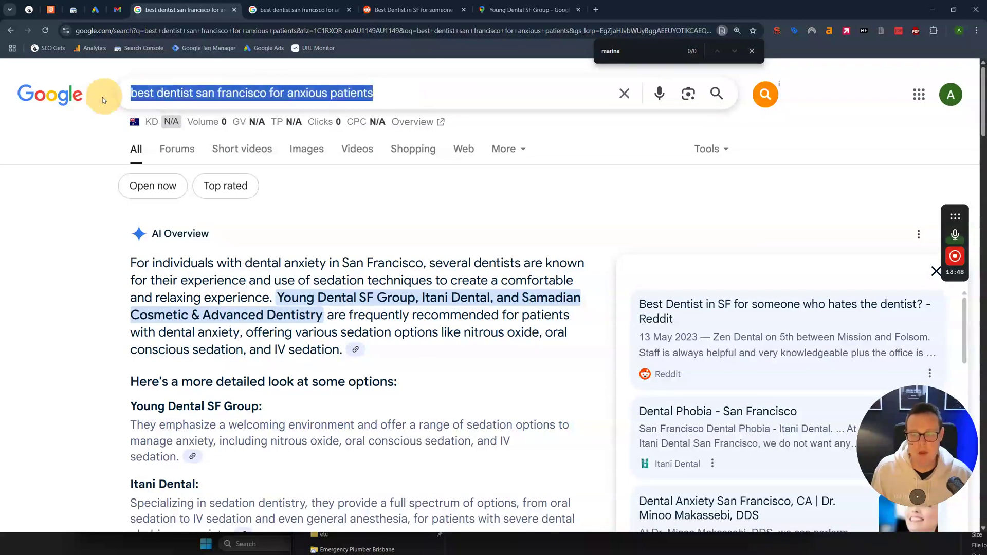
pyautogui.click(91, 154)
# Step: Return to the Excalidraw SERPS board and select the ChatGPT -> PPX note
pyautogui.hotkey('alt', 'Tab')
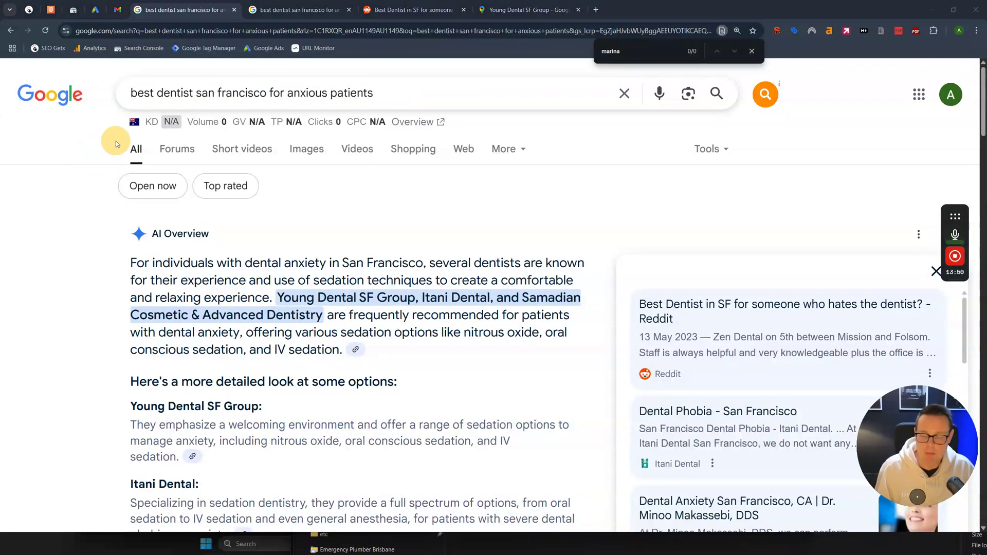
pyautogui.hotkey('alt', 'Tab')
pyautogui.scroll(-2, 715, 277)
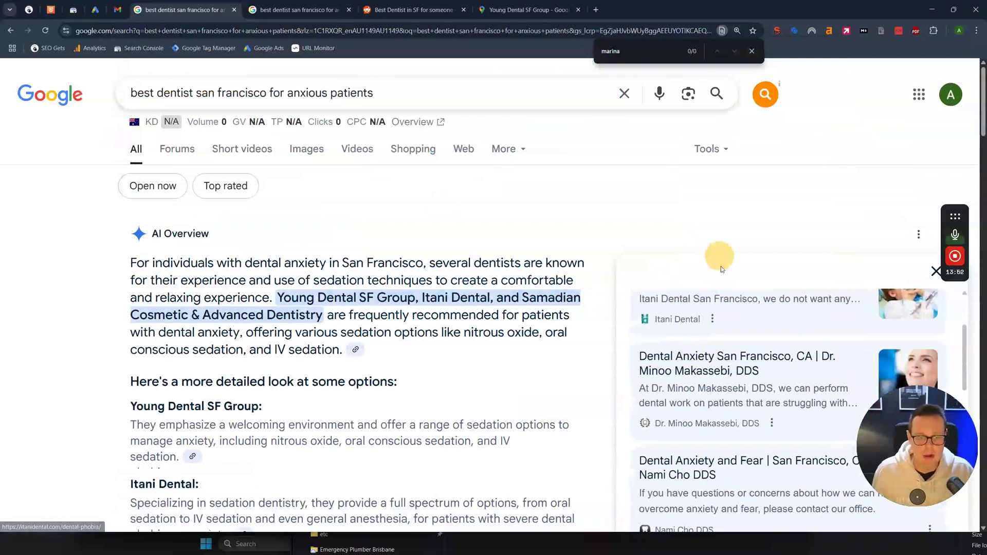
pyautogui.hotkey('alt', 'Tab')
pyautogui.click(451, 255)
pyautogui.click(313, 250)
# Step: Briefly edit the ChatGPT -> PPX label, then nudge the LinkedIn box slightly up into line
pyautogui.doubleClick(314, 250)
pyautogui.click(345, 229)
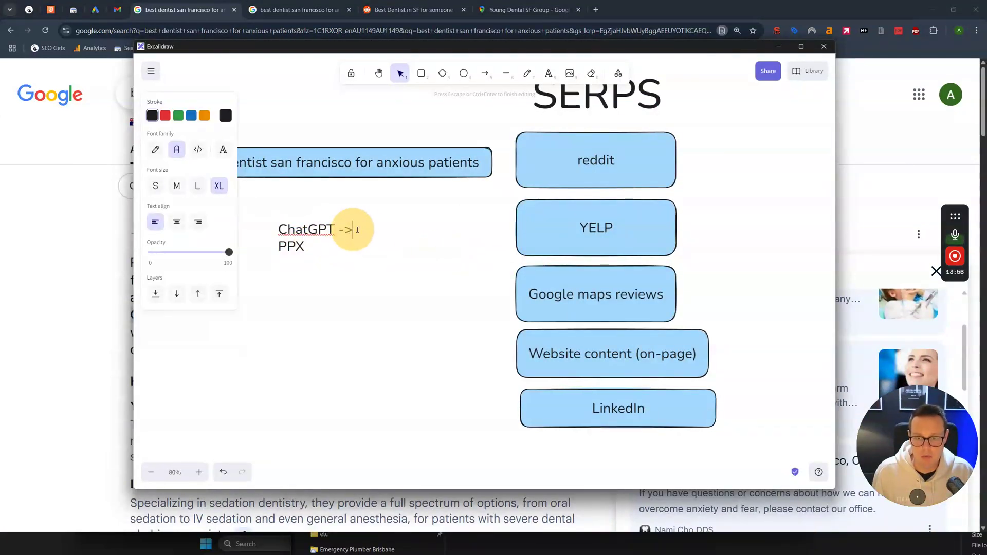
pyautogui.click(583, 160)
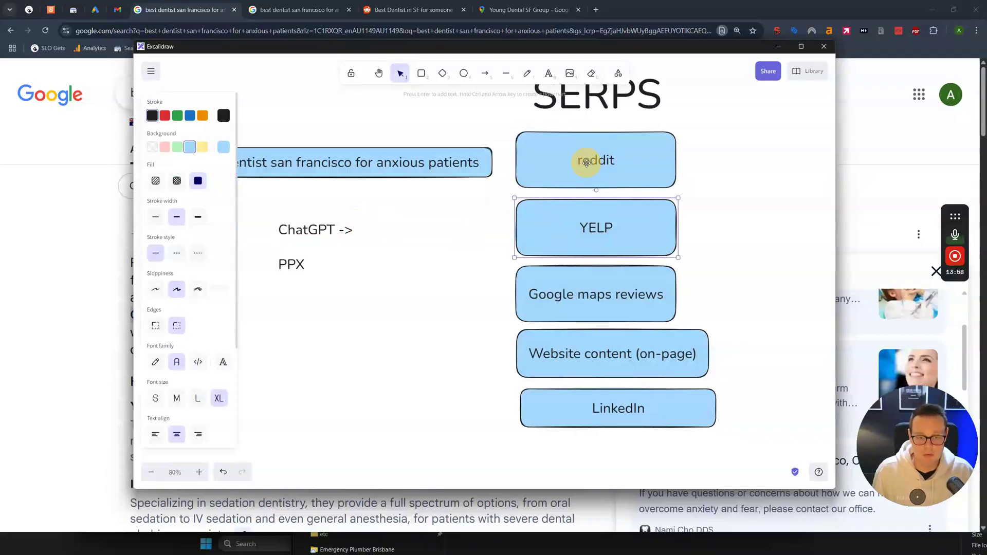
pyautogui.click(580, 234)
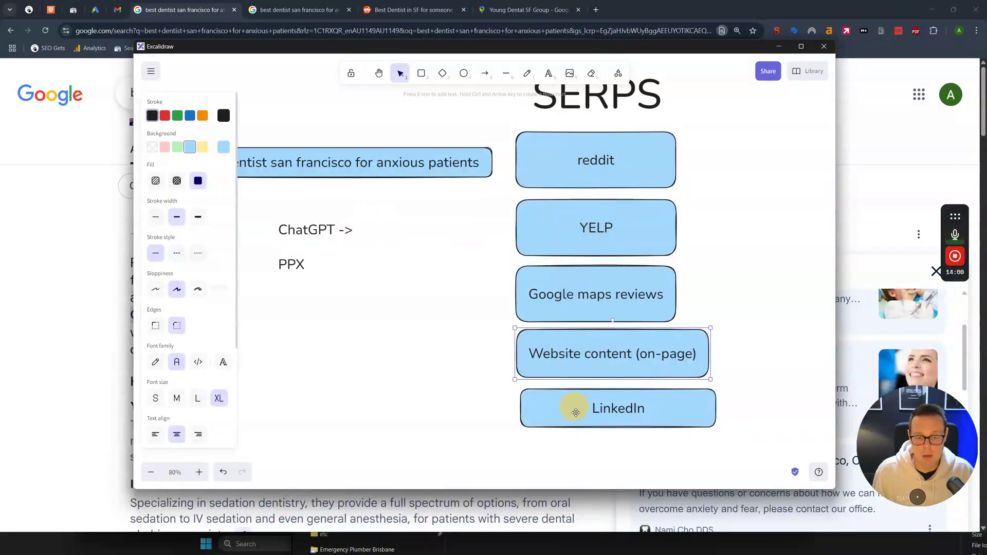
pyautogui.moveTo(574, 414); pyautogui.dragTo(571, 411)
pyautogui.click(468, 319)
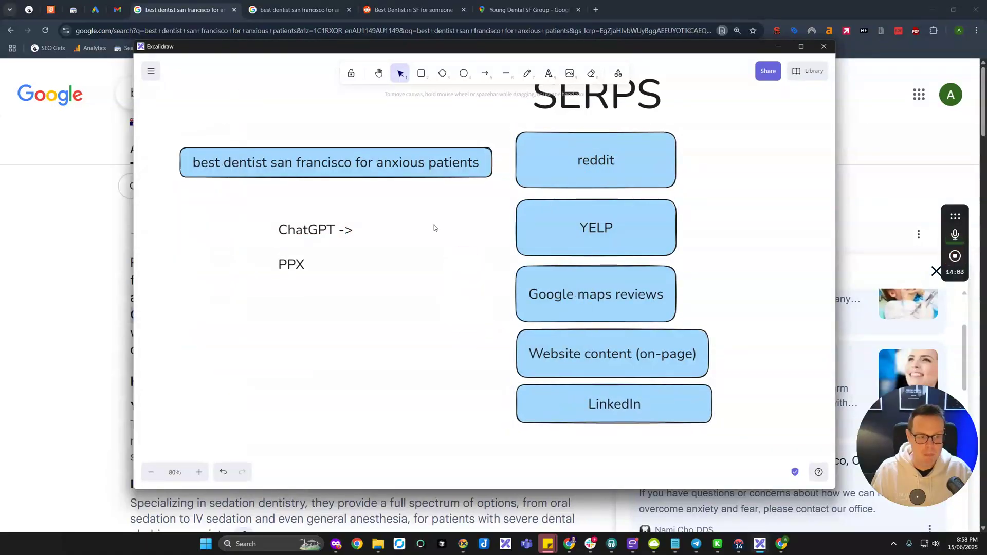
# Step: Split the label into ChatGPT -> and PPX lines and move it up and right
pyautogui.click(291, 230)
pyautogui.doubleClick(315, 247)
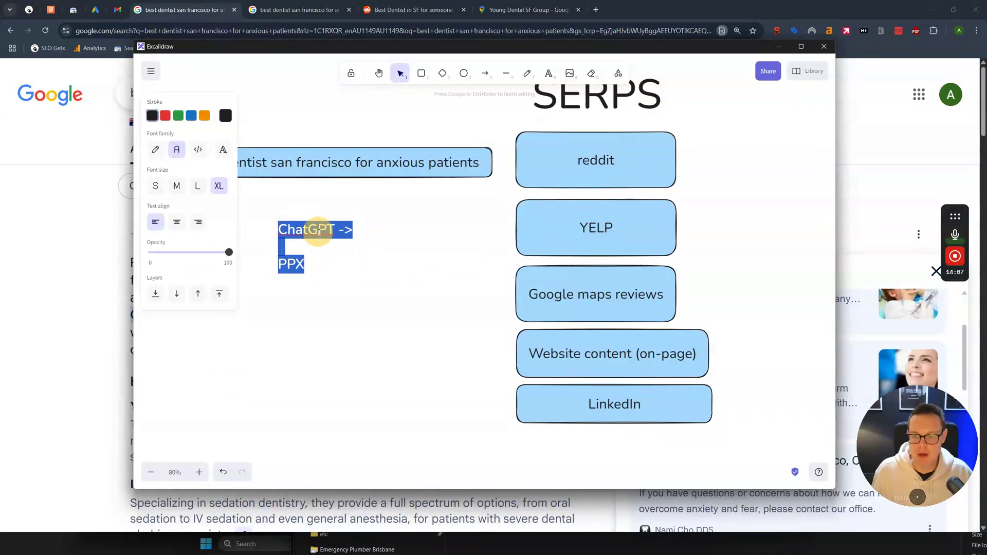
pyautogui.doubleClick(293, 262)
pyautogui.doubleClick(309, 229)
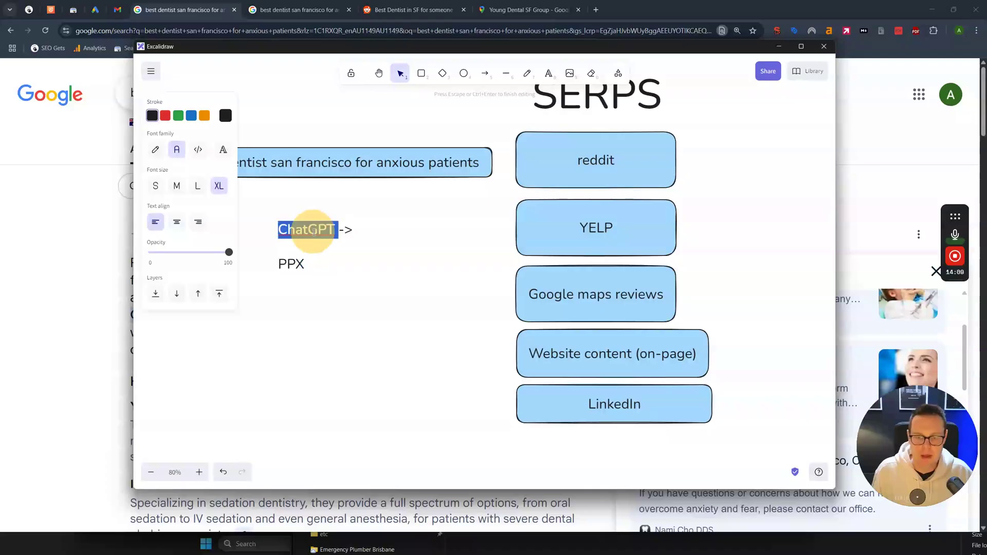
pyautogui.moveTo(308, 229); pyautogui.dragTo(348, 238)
pyautogui.press('Escape')
pyautogui.click(390, 282)
pyautogui.click(424, 225)
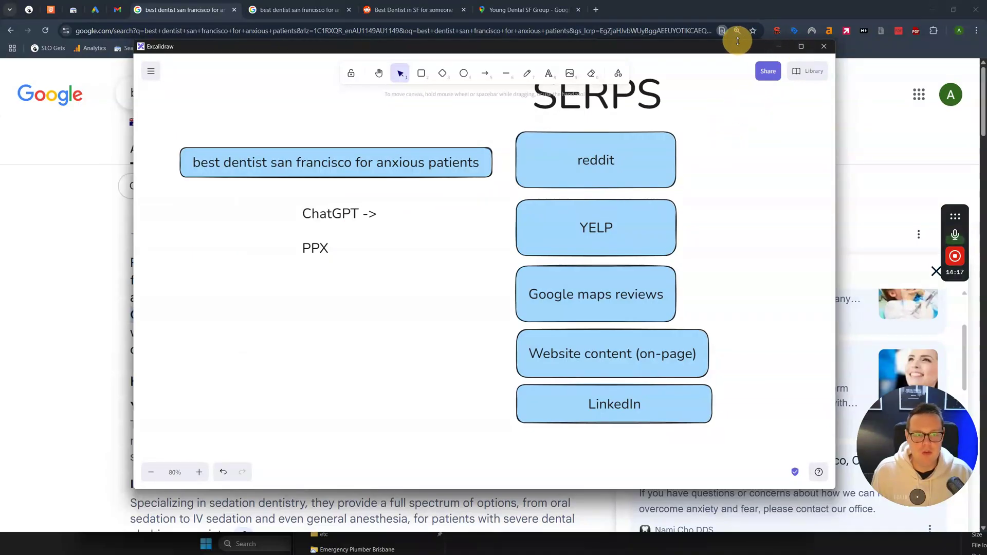
# Step: Make the Excalidraw window taller and scroll so the full SERPS heading is visible
pyautogui.moveTo(741, 32); pyautogui.dragTo(740, 22)
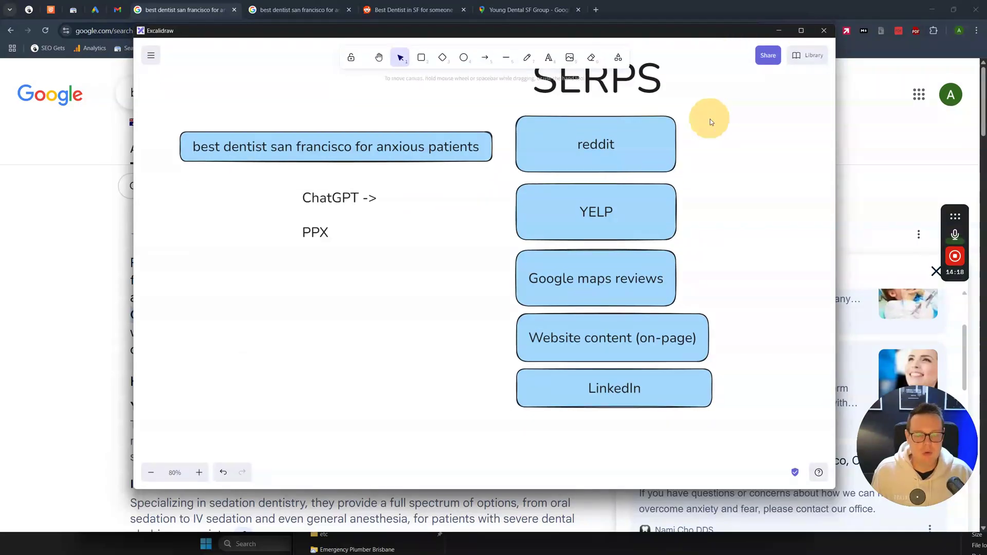
pyautogui.scroll(1, 711, 119)
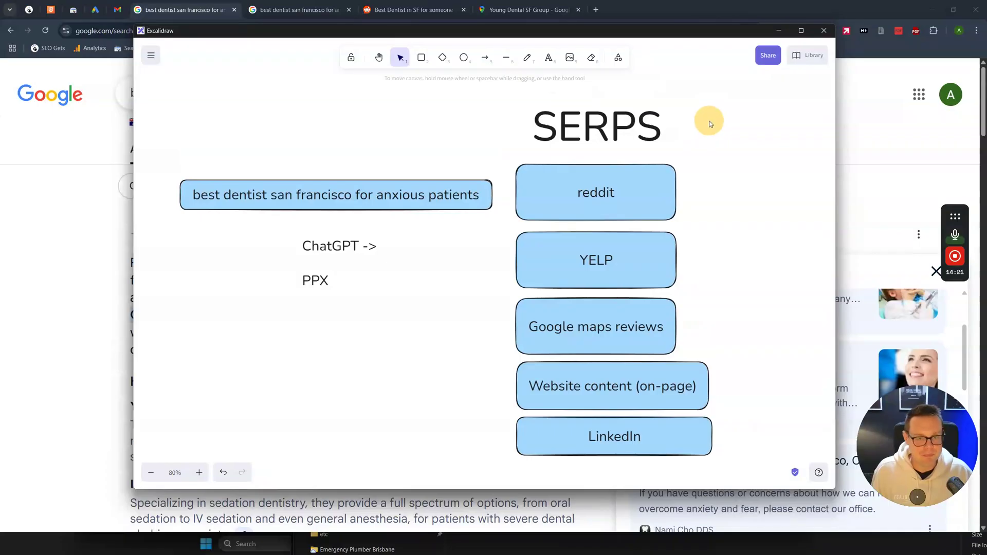